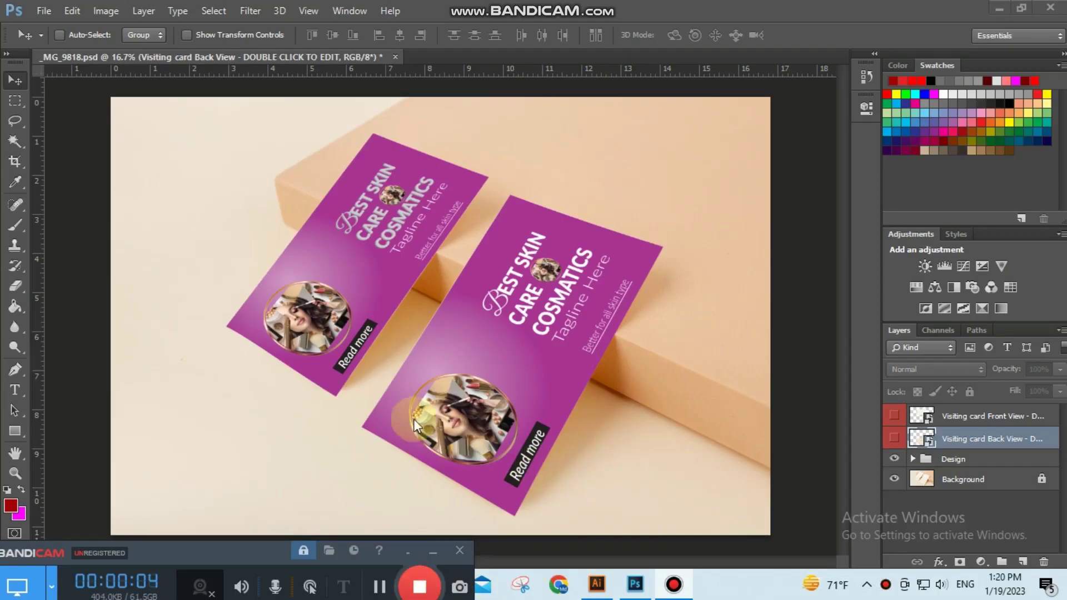
# - Draw a rectangle covering the whole artboard
pyautogui.hotkey('ctrl', '-')
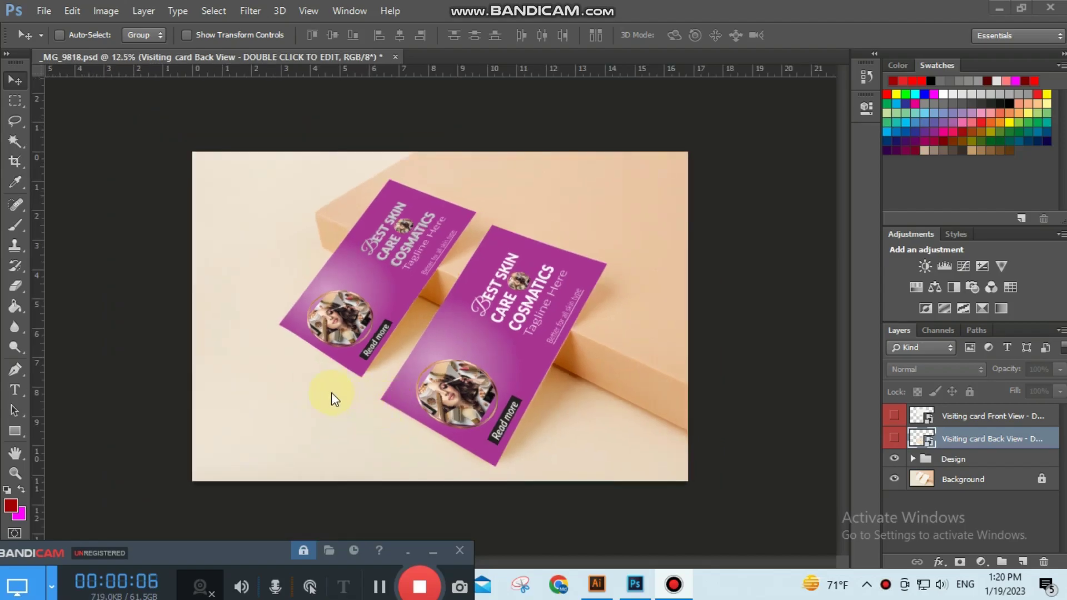
pyautogui.scroll(1, 338, 393)
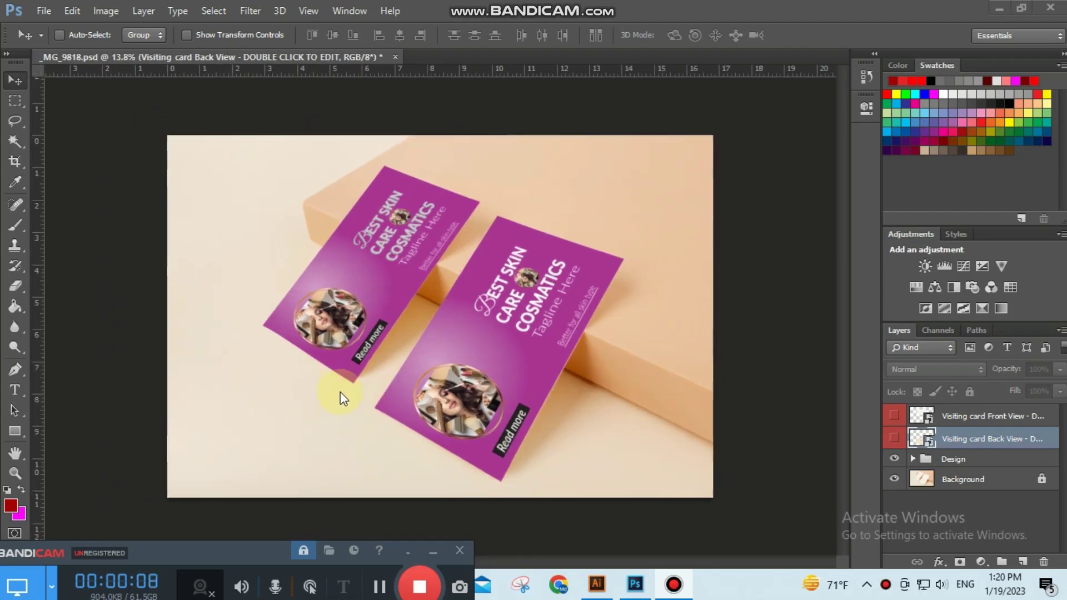
pyautogui.scroll(1, 341, 397)
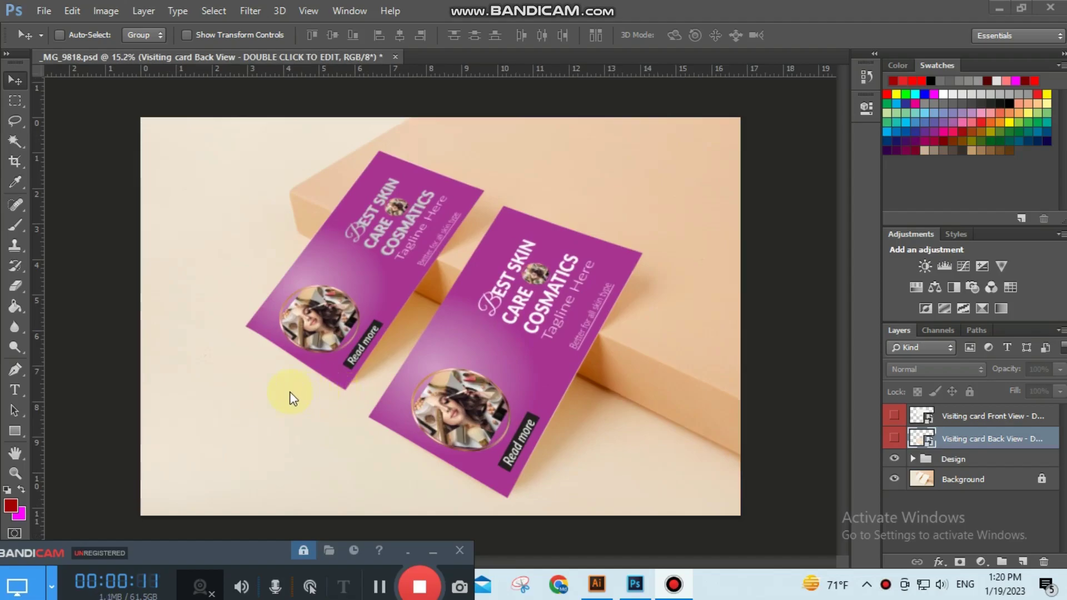
pyautogui.scroll(1, 290, 397)
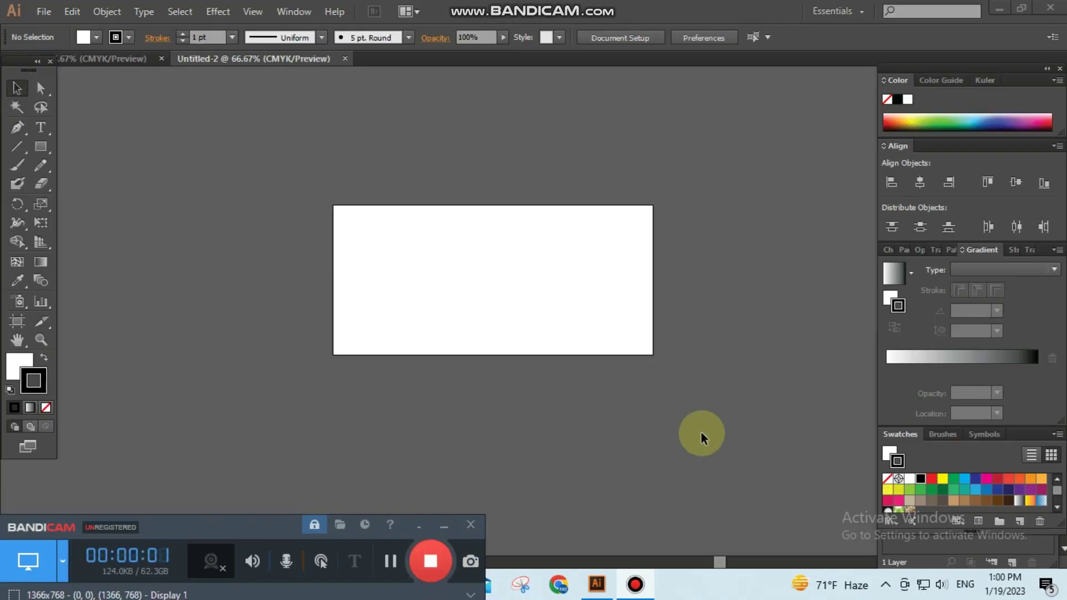
pyautogui.moveTo(36, 150); pyautogui.dragTo(92, 144)
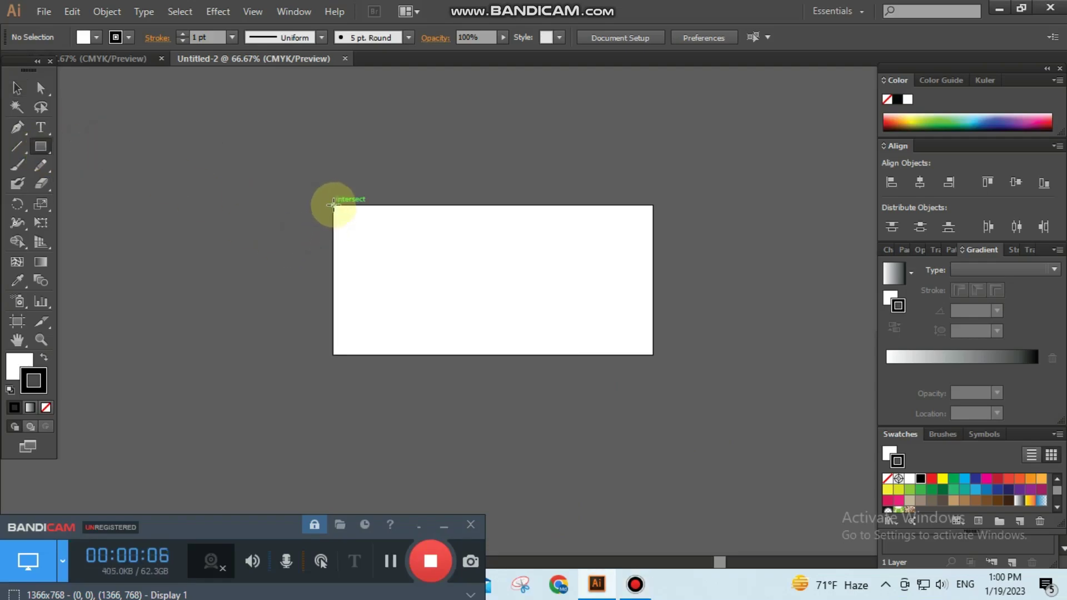
pyautogui.moveTo(332, 205)
pyautogui.mouseDown()
pyautogui.moveTo(557, 337)
pyautogui.moveTo(646, 354)
pyautogui.mouseUp()
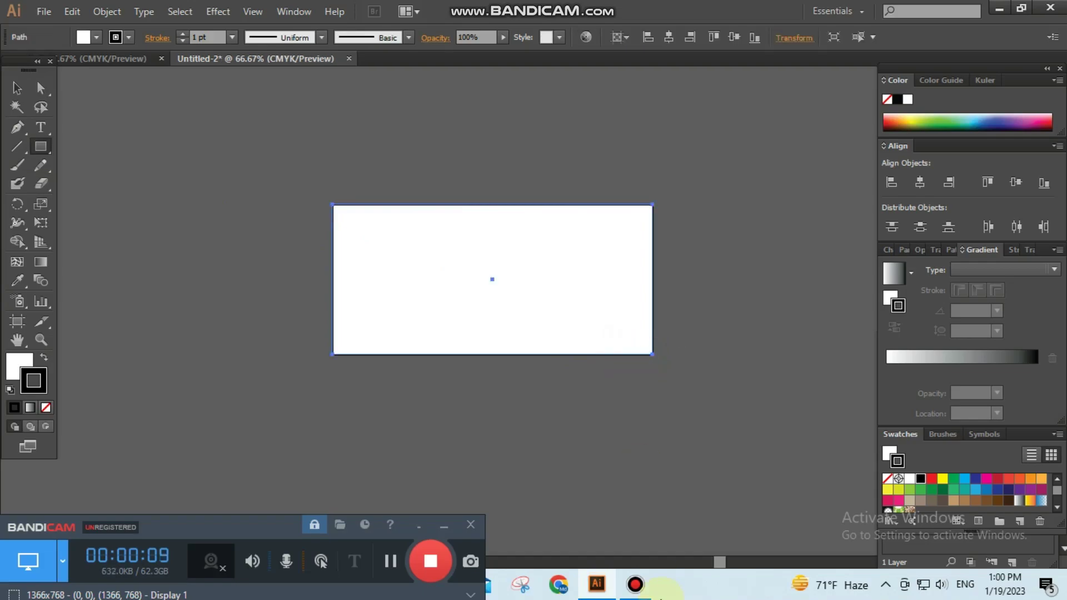
# - Apply a linear gradient and set its left stop to magenta (C 39.22, M 100) in CMYK
pyautogui.click(969, 360)
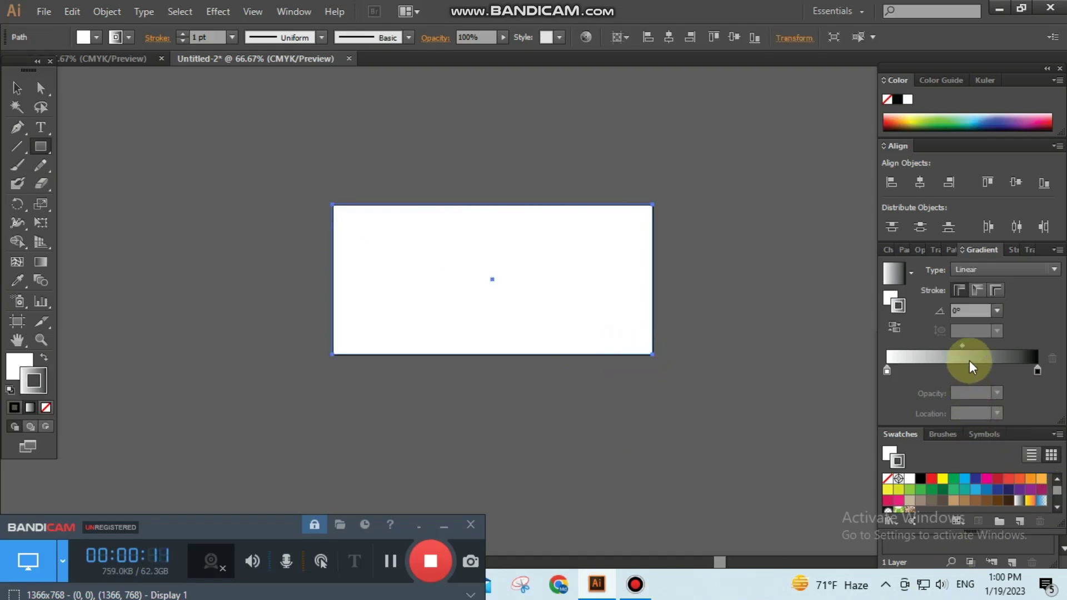
pyautogui.doubleClick(887, 371)
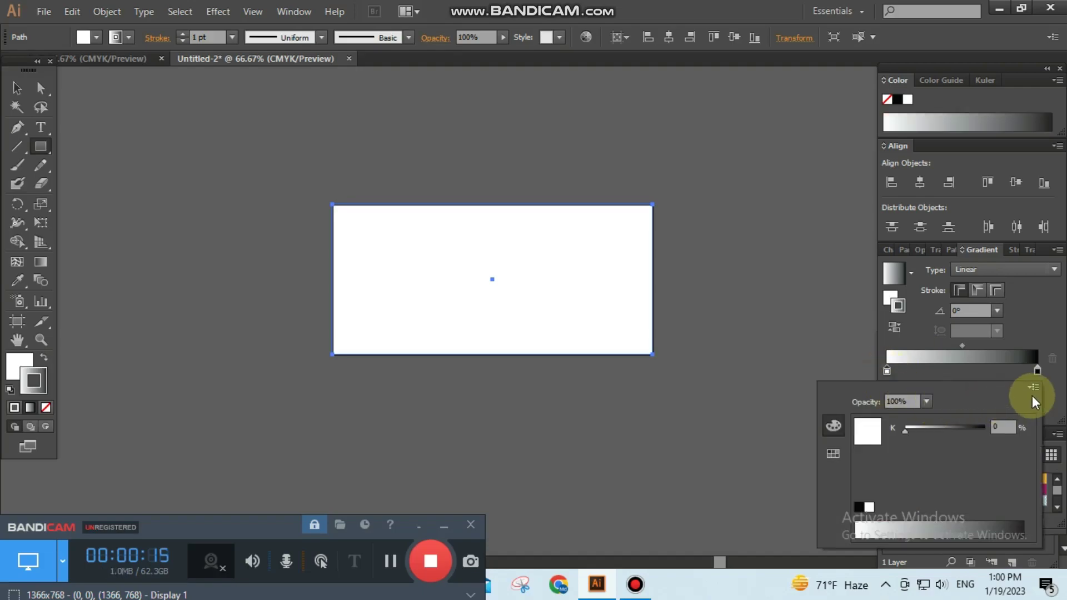
pyautogui.click(1030, 387)
pyautogui.click(958, 440)
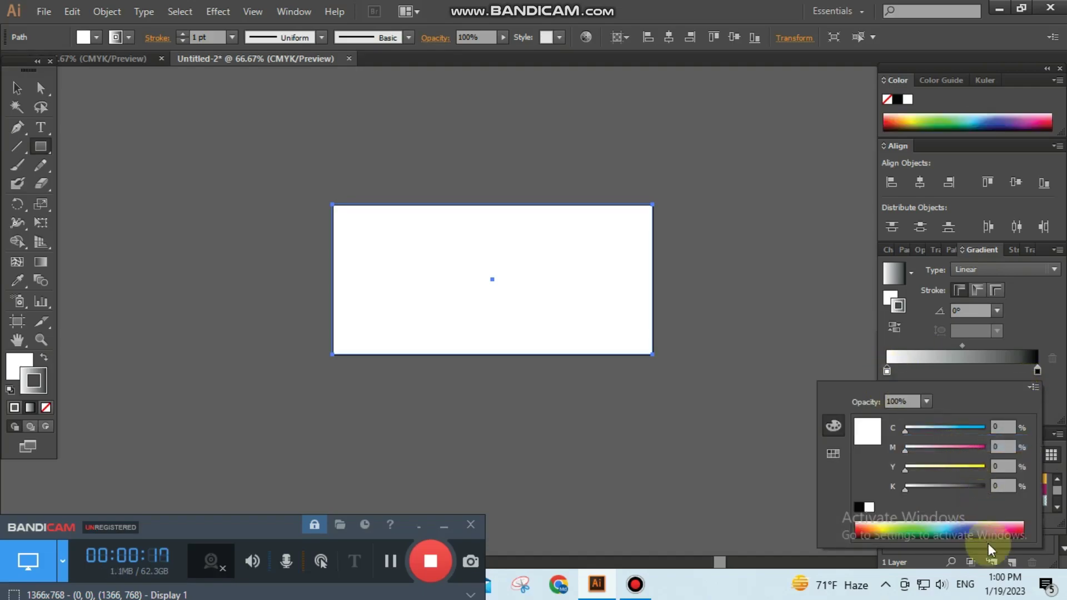
pyautogui.click(868, 528)
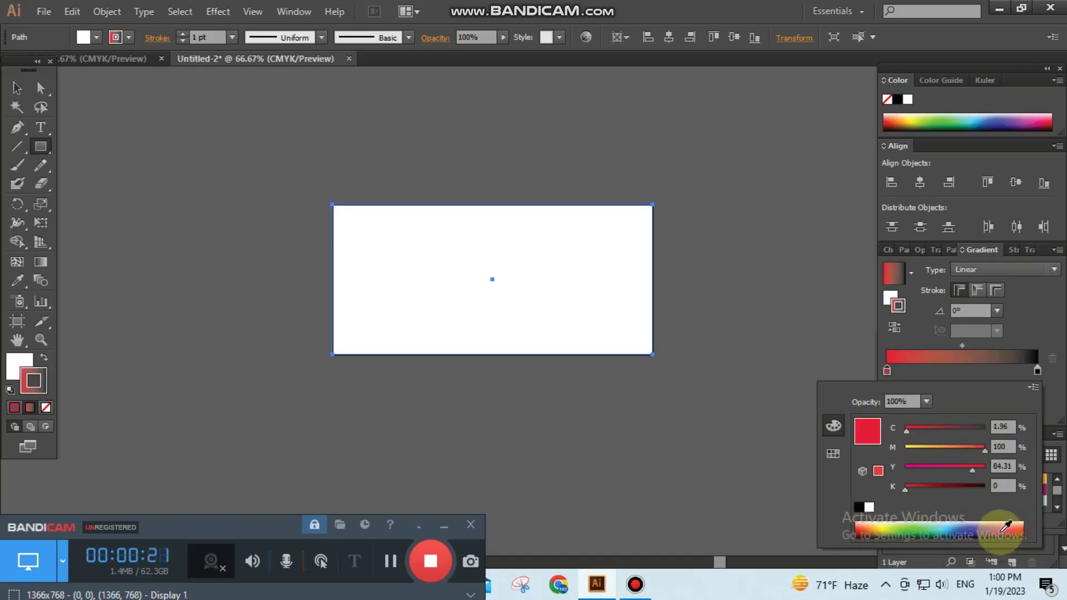
pyautogui.click(1001, 530)
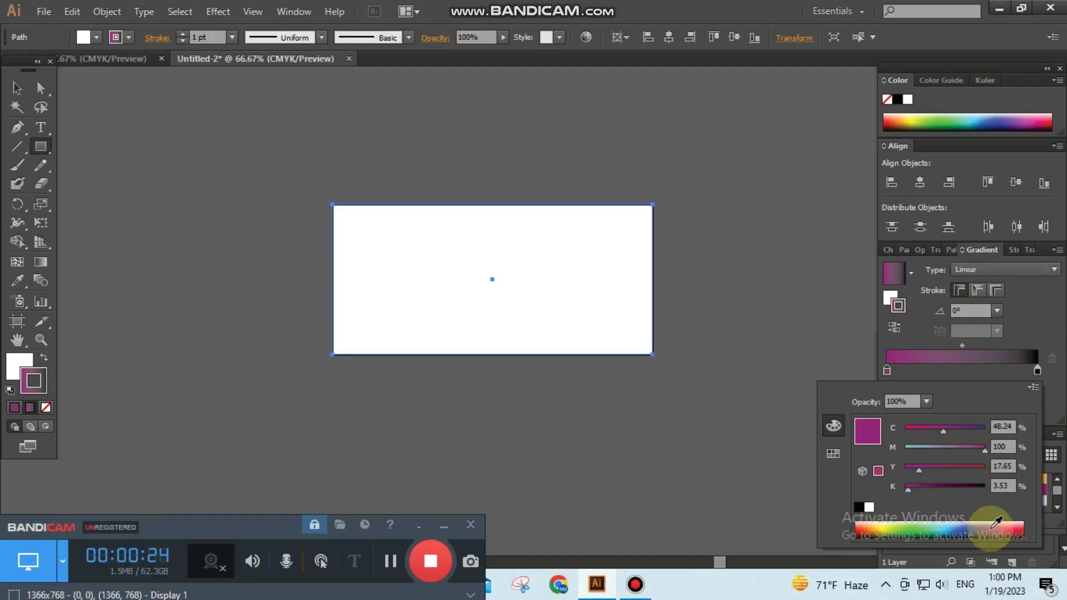
pyautogui.click(1003, 528)
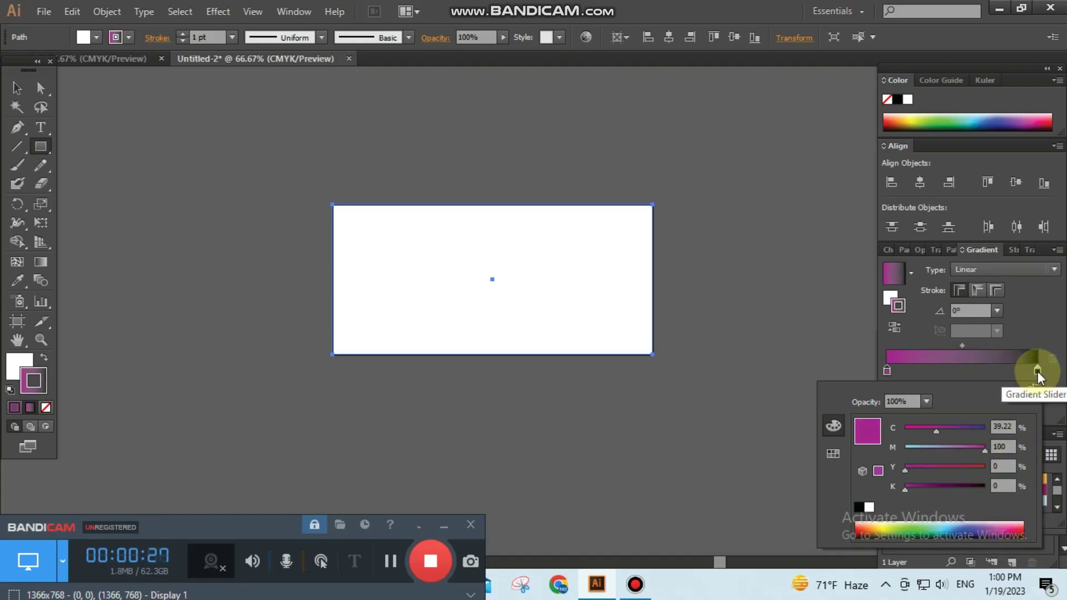
pyautogui.click(476, 279)
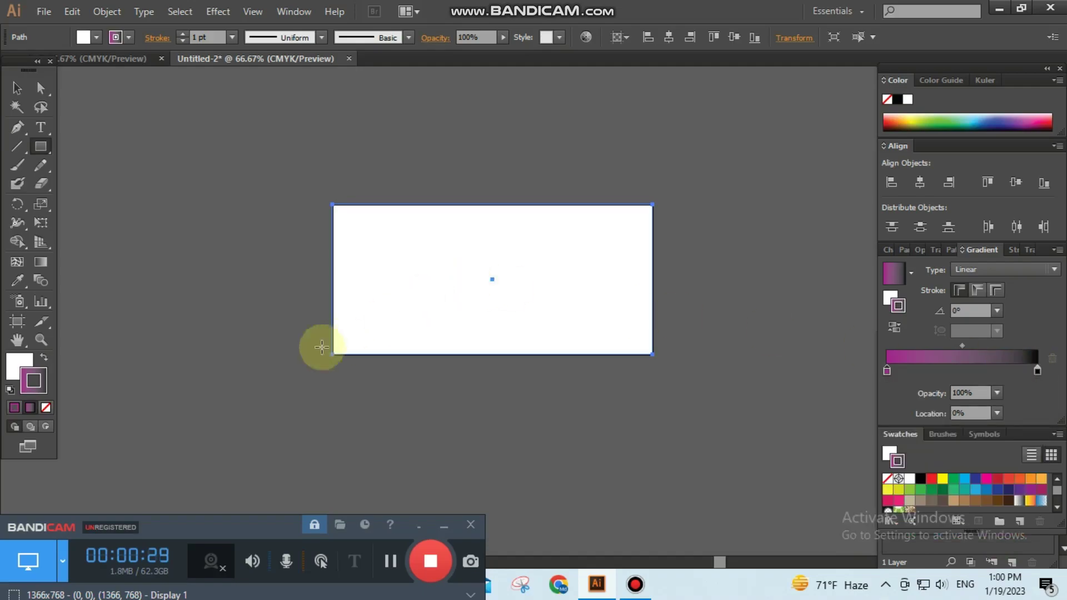
# - Remove the stroke, fill the rectangle with the gradient, and make the right stop light pink
pyautogui.click(45, 408)
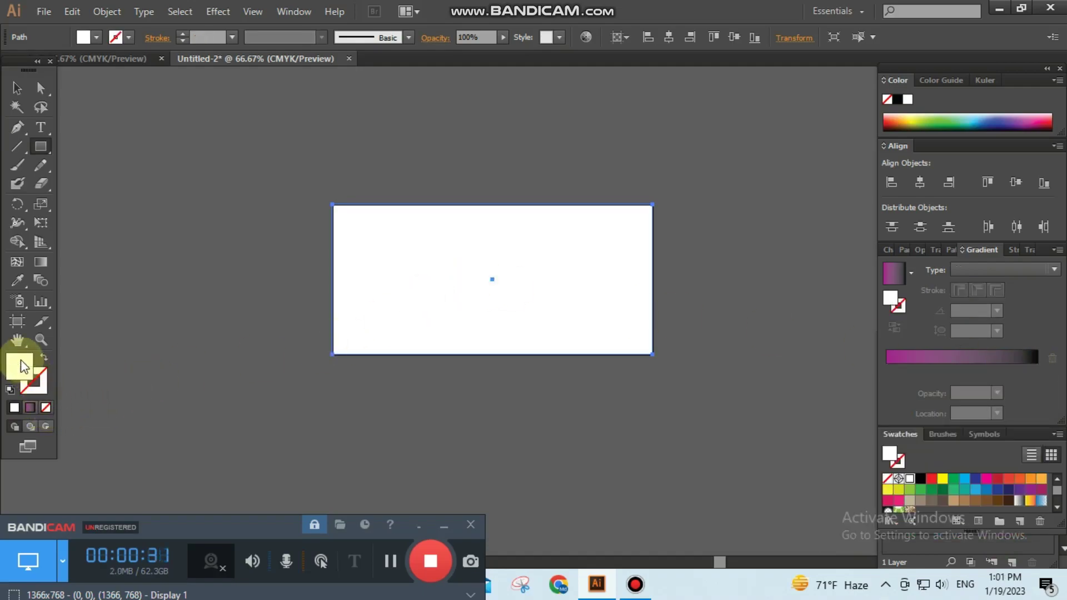
pyautogui.click(30, 407)
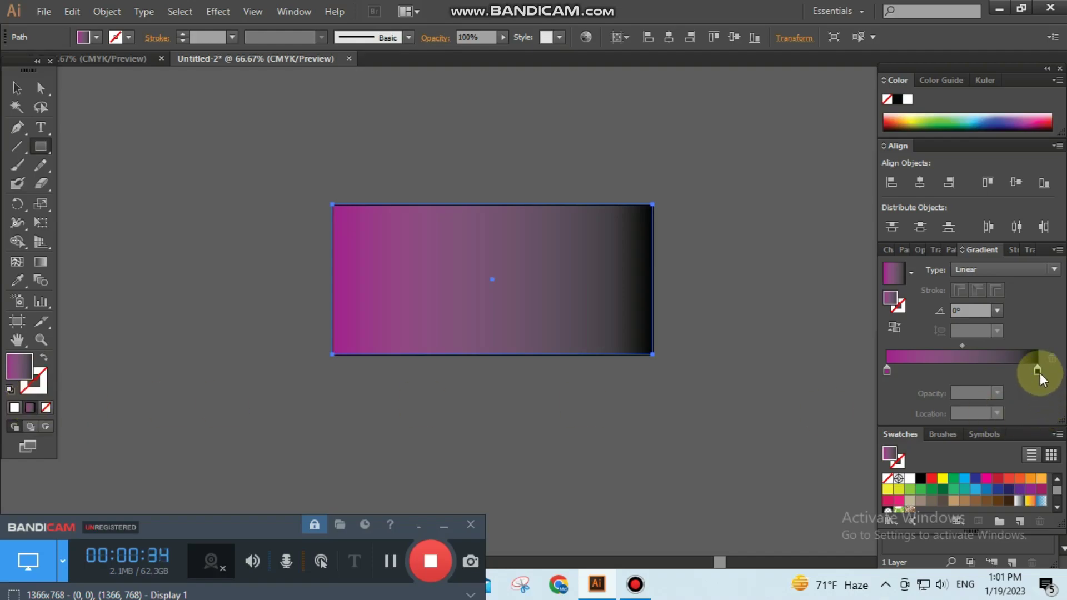
pyautogui.doubleClick(1037, 371)
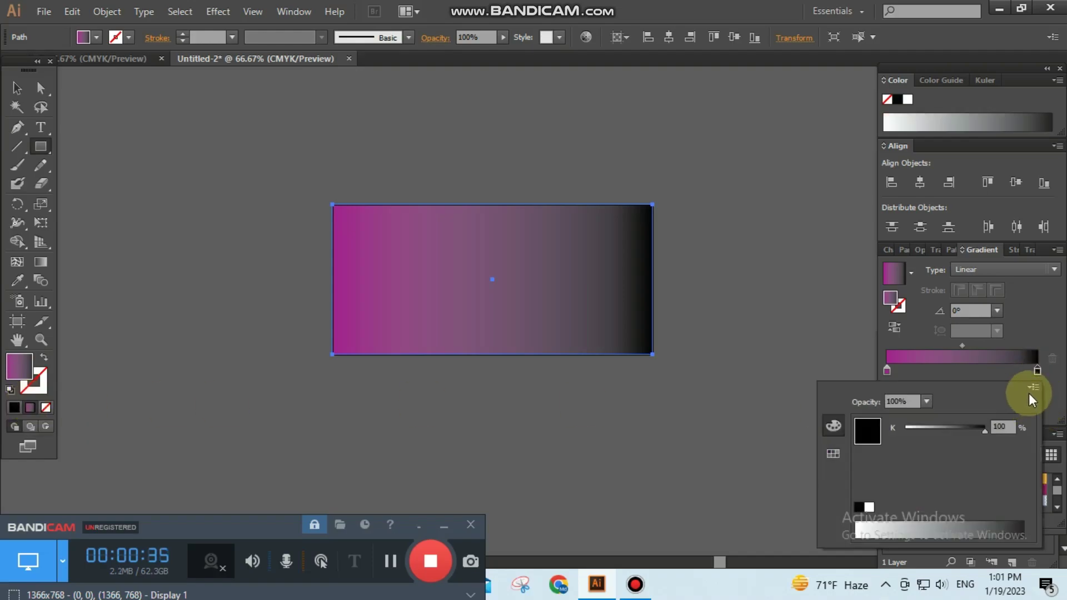
pyautogui.click(1029, 388)
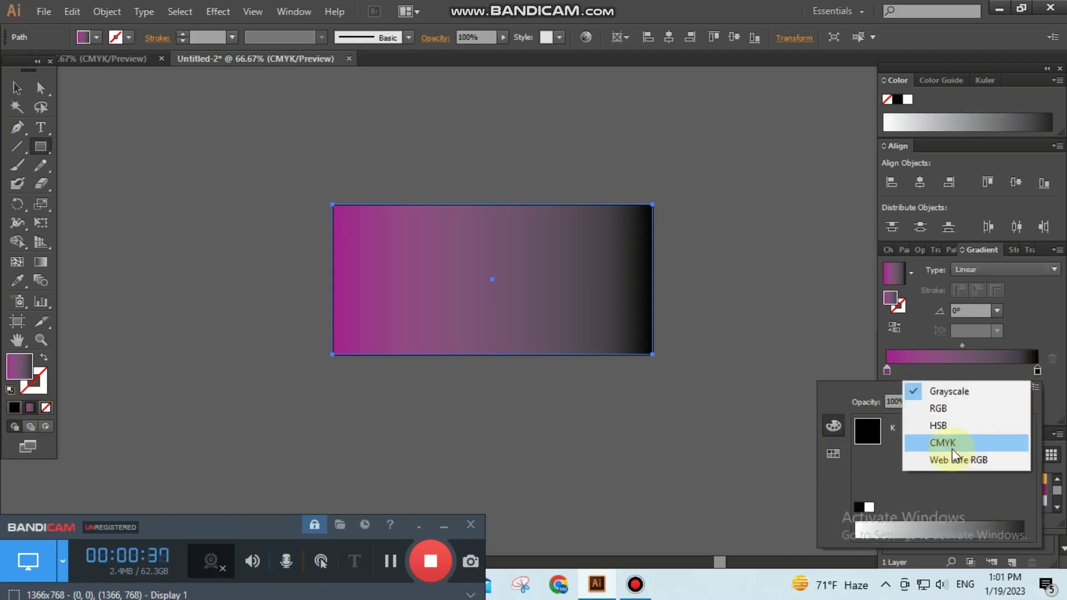
pyautogui.click(952, 449)
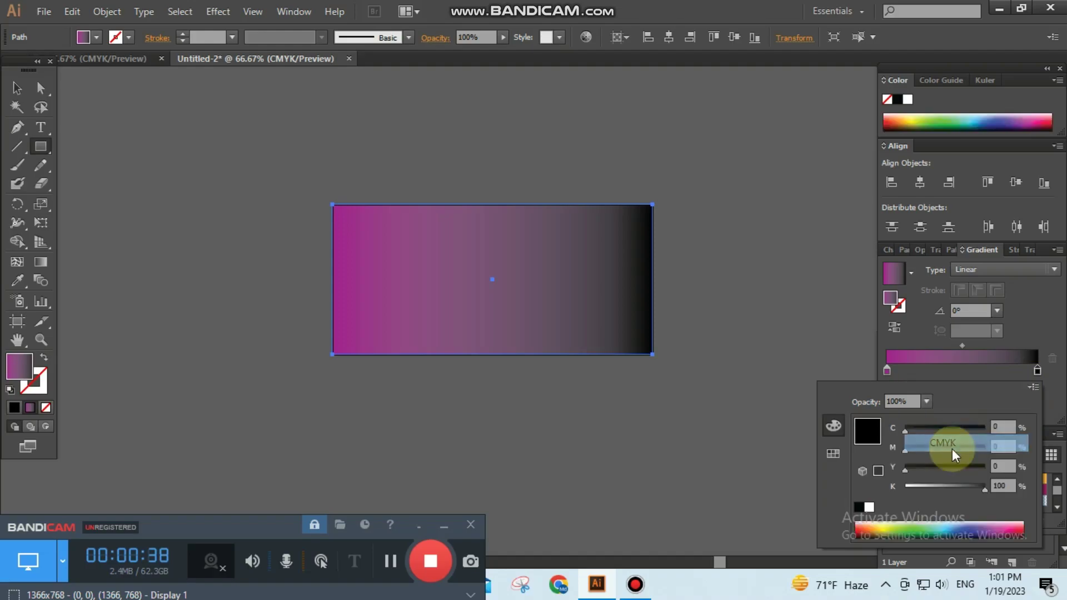
pyautogui.click(995, 524)
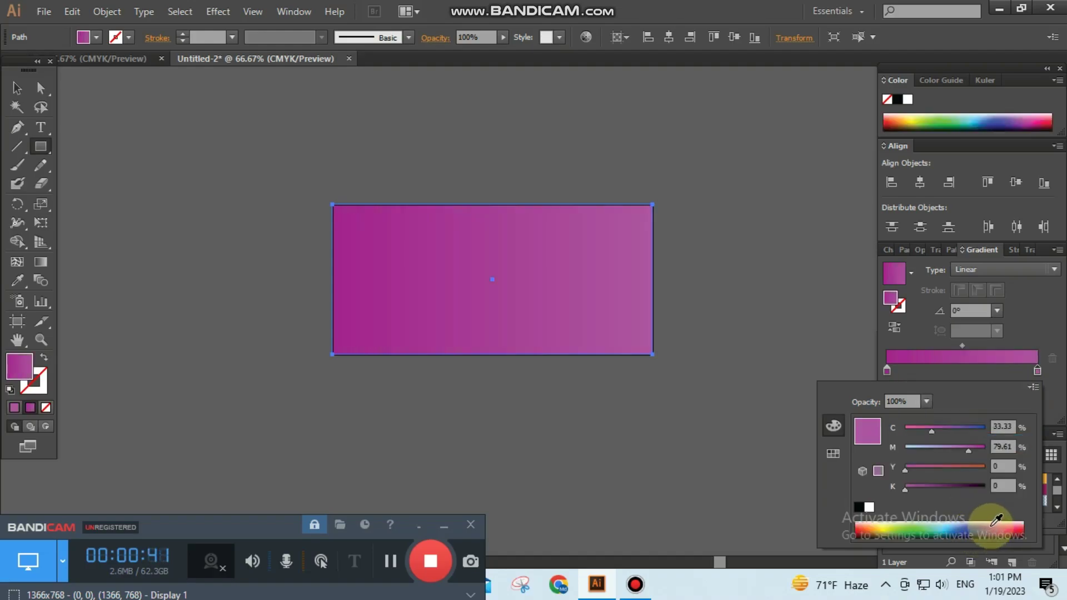
pyautogui.click(986, 525)
pyautogui.click(988, 522)
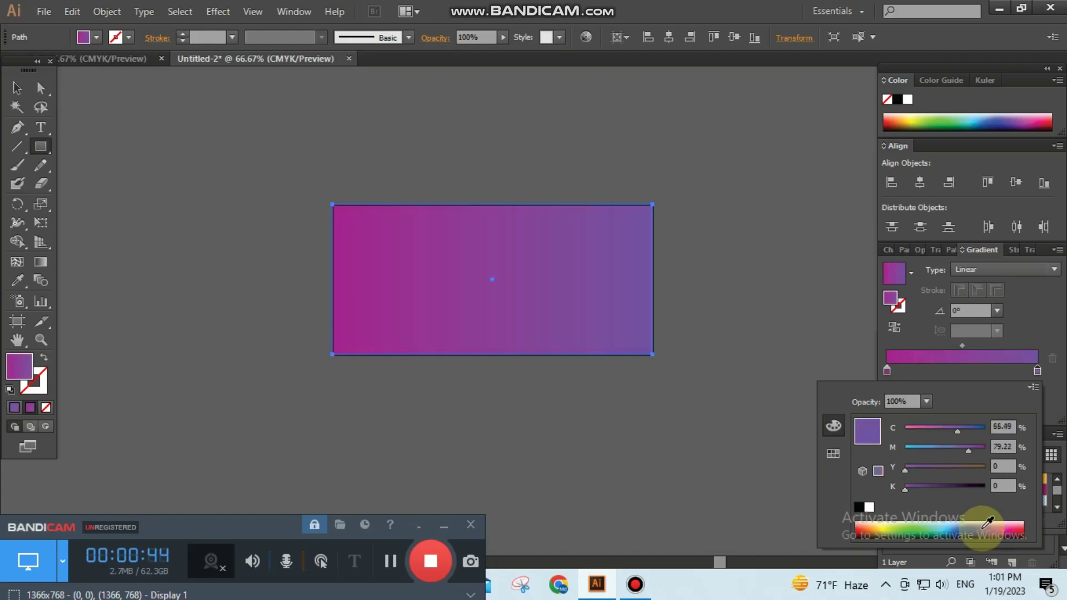
pyautogui.click(997, 517)
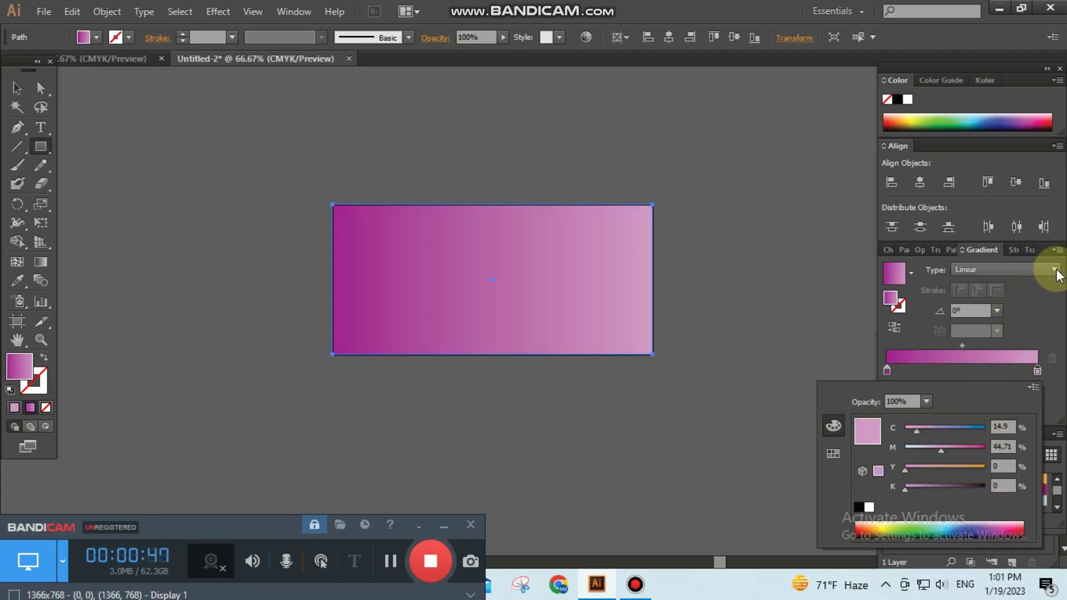
pyautogui.click(1055, 275)
# - Make the gradient radial, with pink at the centre fading to magenta edges
pyautogui.click(999, 304)
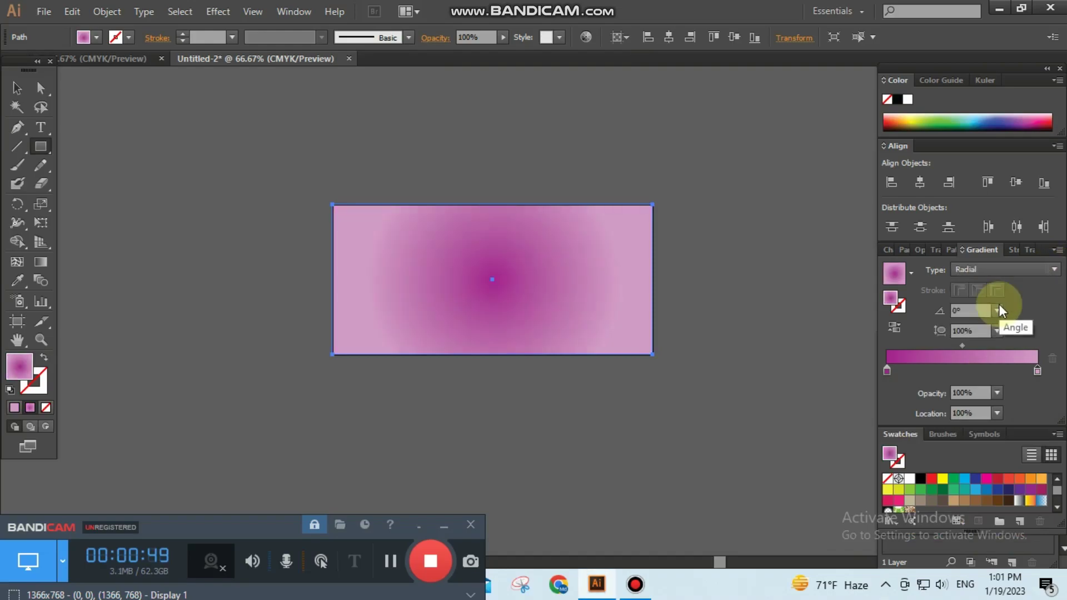
pyautogui.moveTo(1036, 370); pyautogui.dragTo(935, 370)
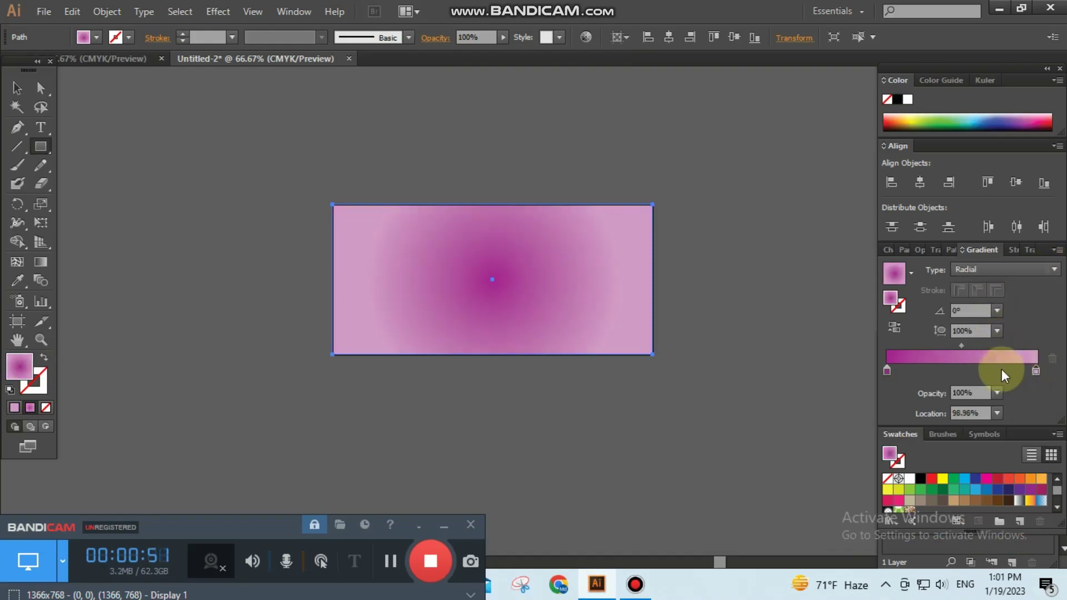
pyautogui.click(1039, 370)
pyautogui.moveTo(887, 370); pyautogui.dragTo(879, 401)
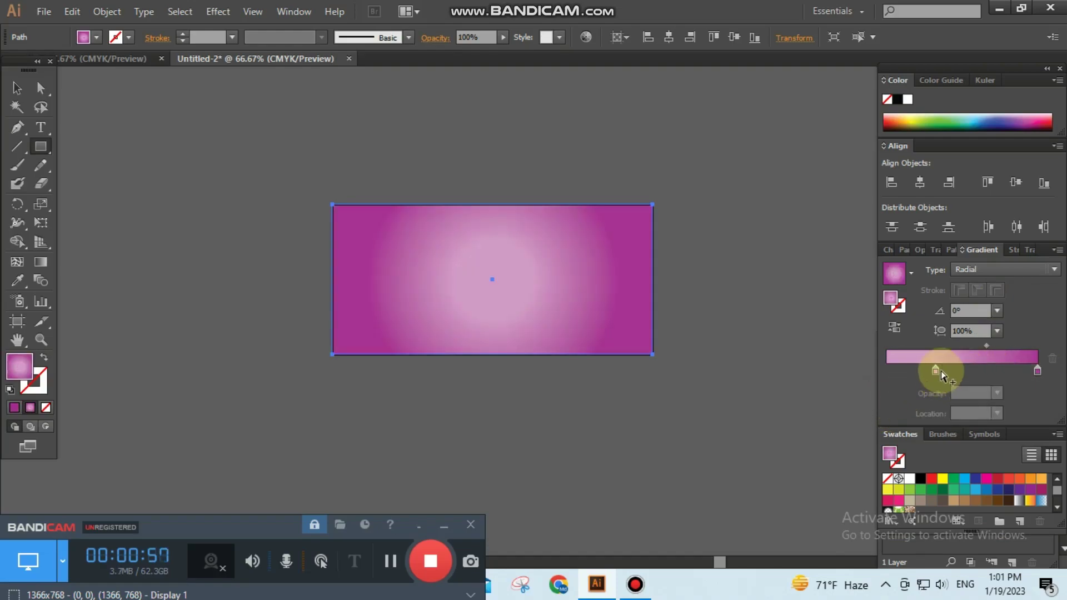
pyautogui.moveTo(936, 370); pyautogui.dragTo(747, 385)
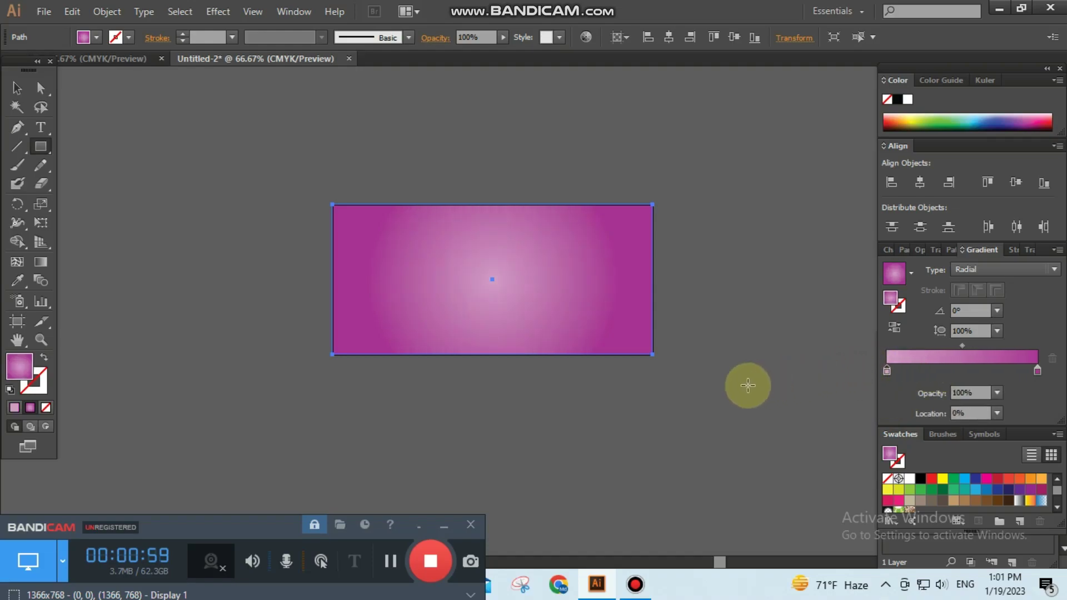
pyautogui.click(747, 385)
pyautogui.click(589, 314)
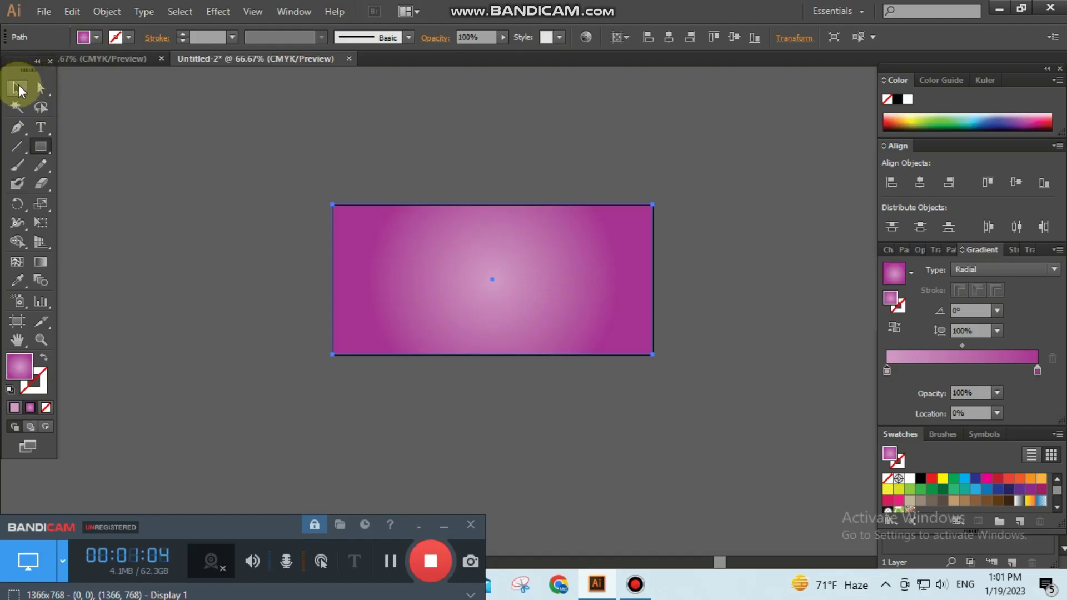
# - Create a -0.125 in inset offset path inside the background rectangle
pyautogui.click(18, 89)
pyautogui.click(236, 176)
pyautogui.moveTo(302, 181); pyautogui.dragTo(715, 368)
pyautogui.click(107, 11)
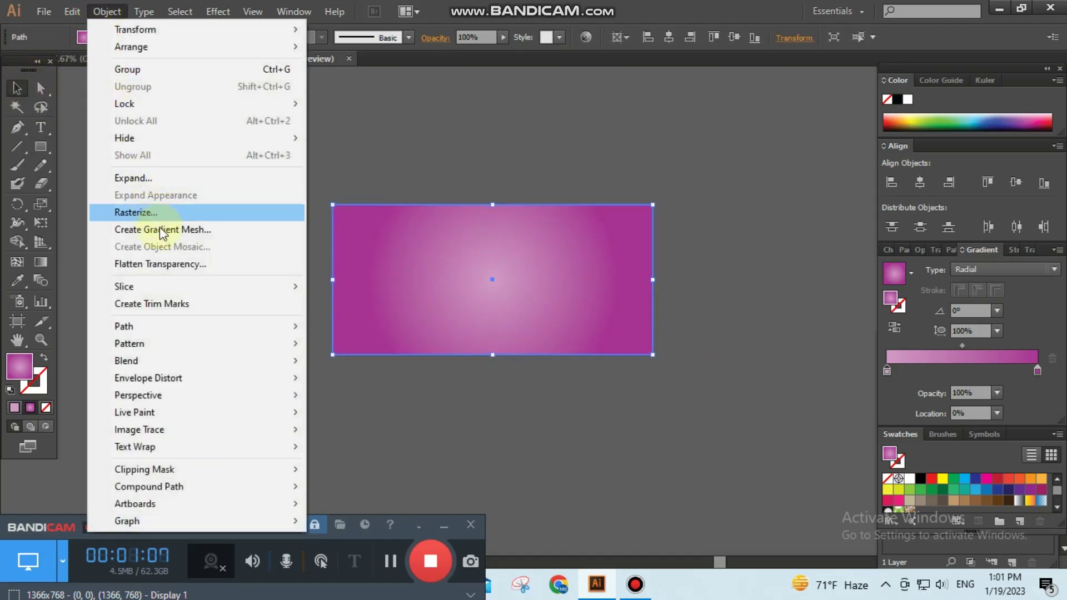
pyautogui.moveTo(192, 326)
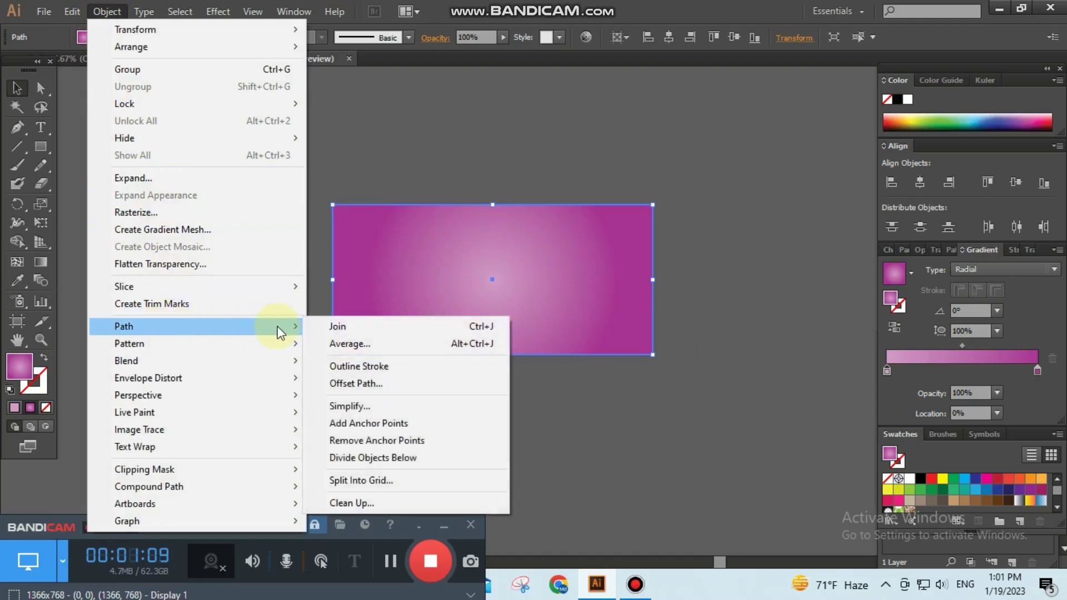
pyautogui.click(354, 384)
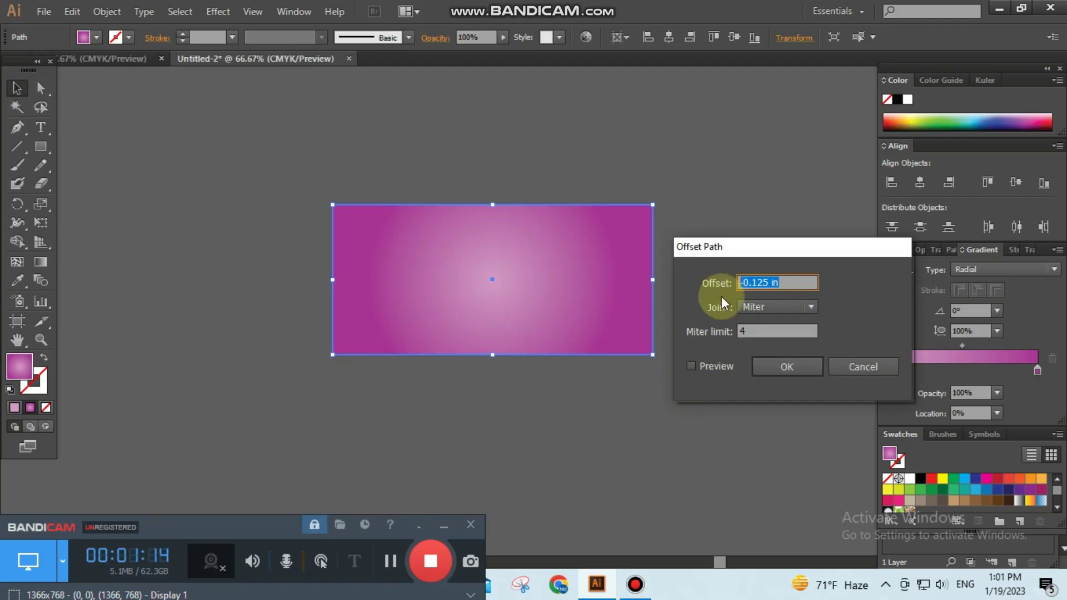
pyautogui.click(691, 366)
pyautogui.click(786, 369)
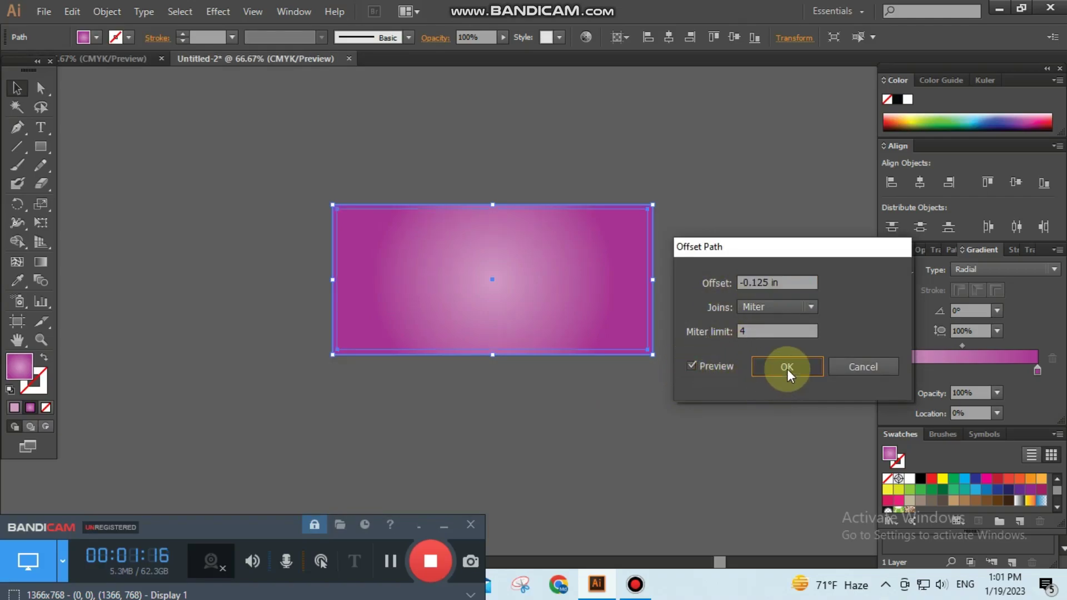
# - Convert the inset path to guides and view the banner at 100%
pyautogui.rightClick(549, 207)
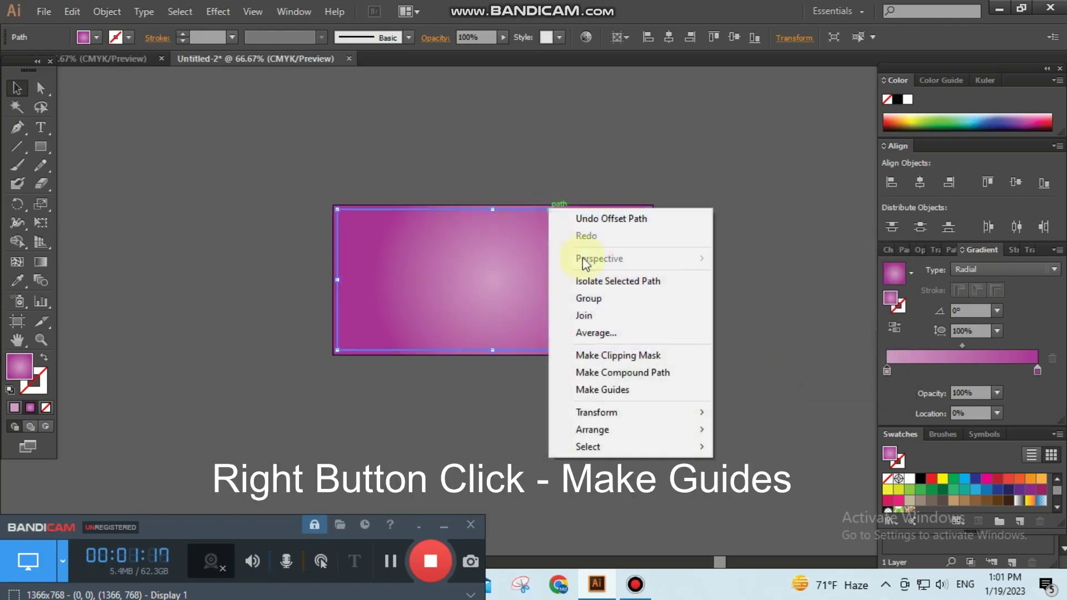
pyautogui.click(603, 391)
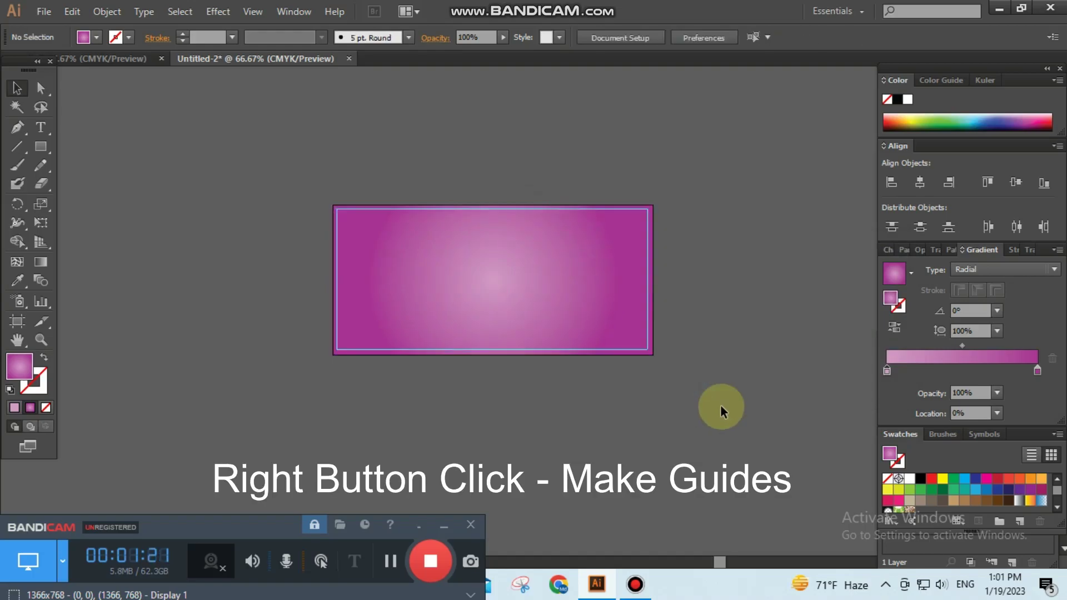
pyautogui.keyDown('ctrl'); pyautogui.click(483, 266); pyautogui.keyUp('ctrl')
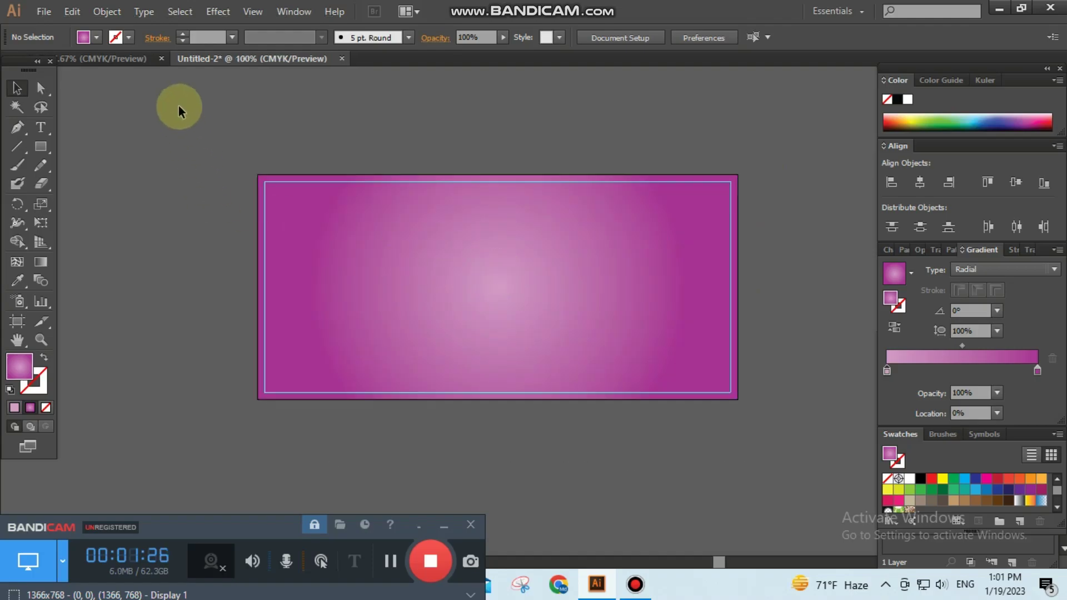
# - Bring the circular cosmetics photo into Untitled-2 and place it on the banner's left
pyautogui.click(118, 59)
pyautogui.moveTo(475, 292)
pyautogui.mouseDown()
pyautogui.moveTo(444, 297)
pyautogui.moveTo(288, 55)
pyautogui.mouseUp()
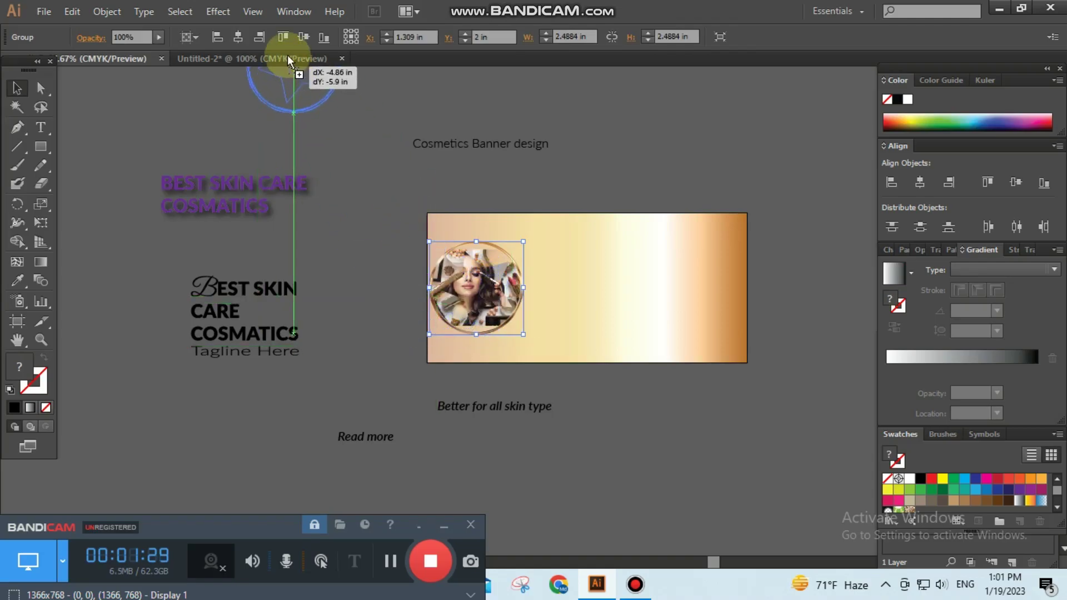
pyautogui.moveTo(397, 288); pyautogui.dragTo(348, 283)
pyautogui.click(516, 400)
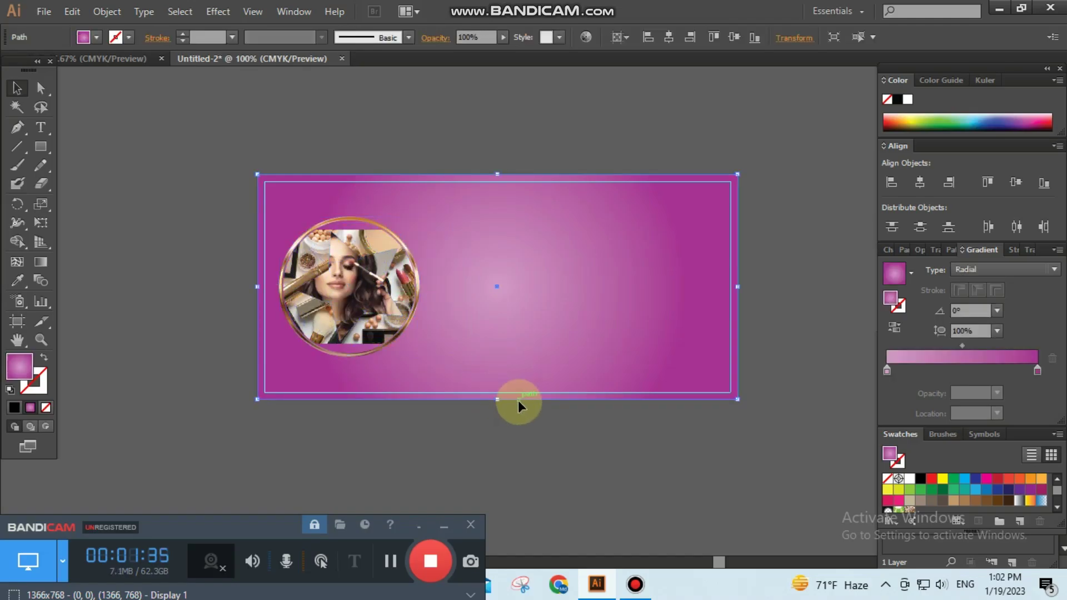
# - Bring the heading and tagline group over and place it on the banner's right
pyautogui.click(108, 60)
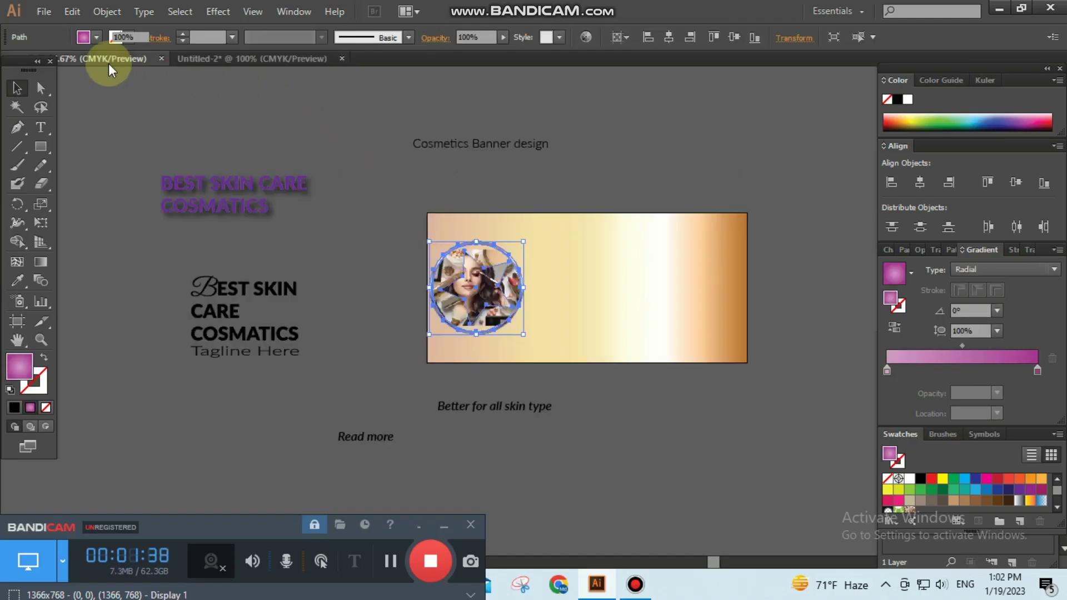
pyautogui.click(278, 350)
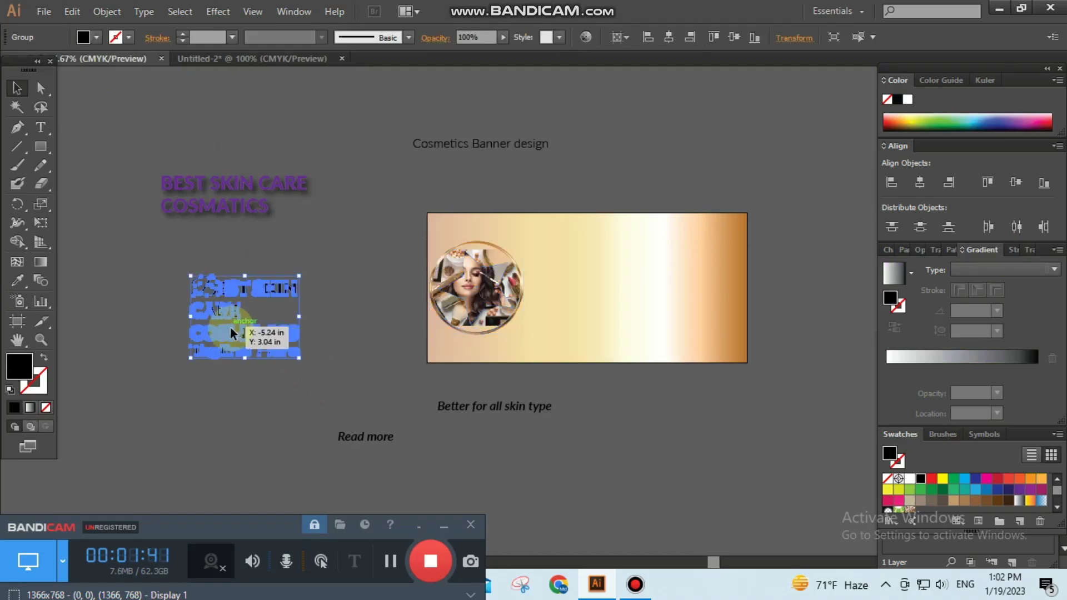
pyautogui.moveTo(230, 334); pyautogui.dragTo(285, 61)
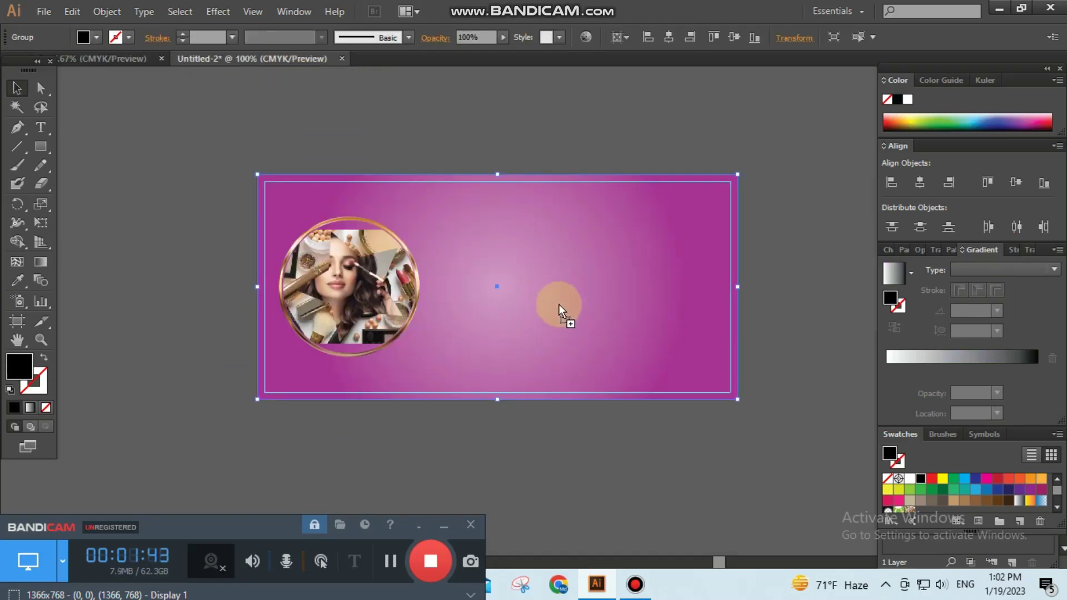
pyautogui.moveTo(559, 304); pyautogui.dragTo(568, 306)
pyautogui.click(721, 469)
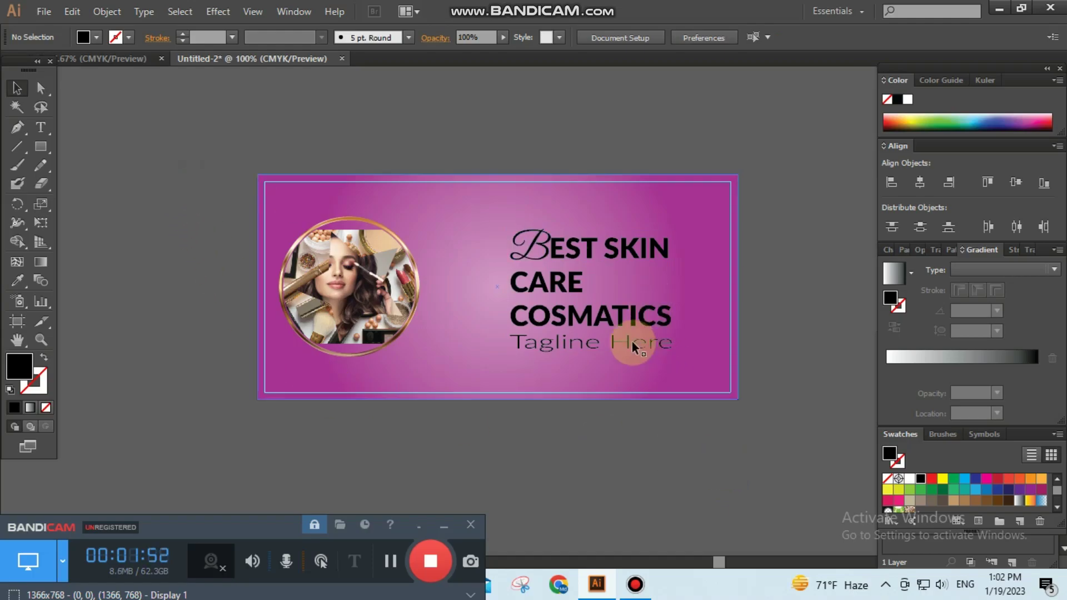
# - Ungroup the heading and tagline, and lock the background gradient rectangle
pyautogui.click(599, 320)
pyautogui.rightClick(599, 321)
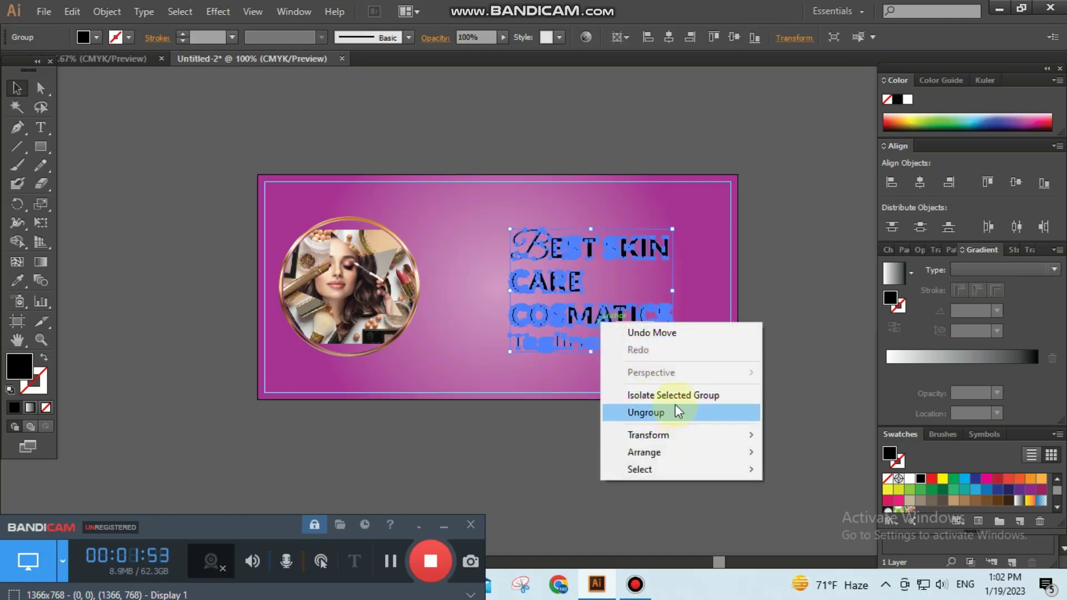
pyautogui.click(675, 414)
pyautogui.click(728, 461)
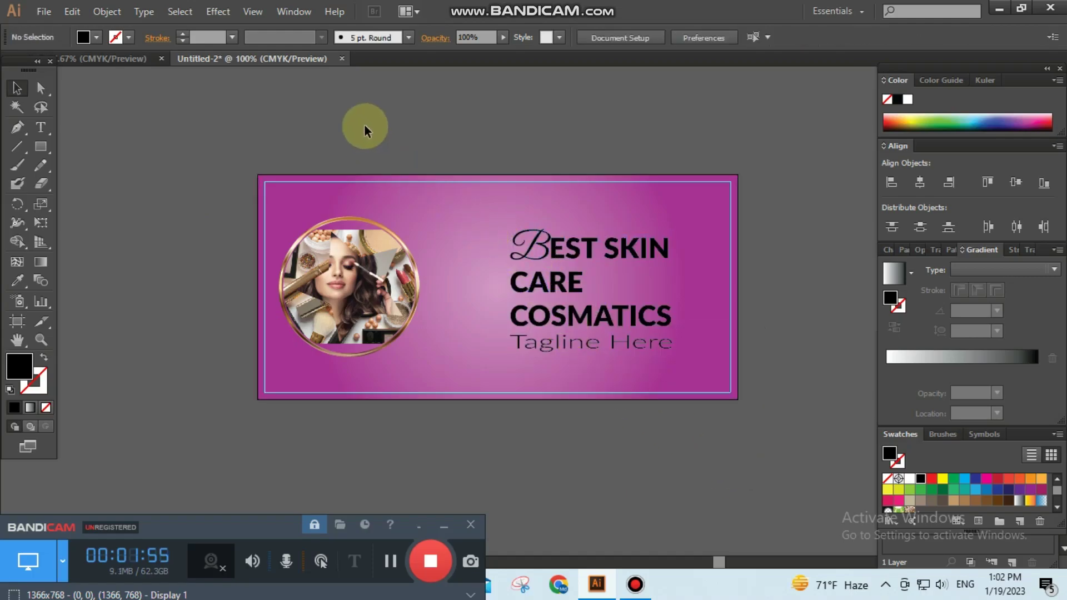
pyautogui.click(424, 173)
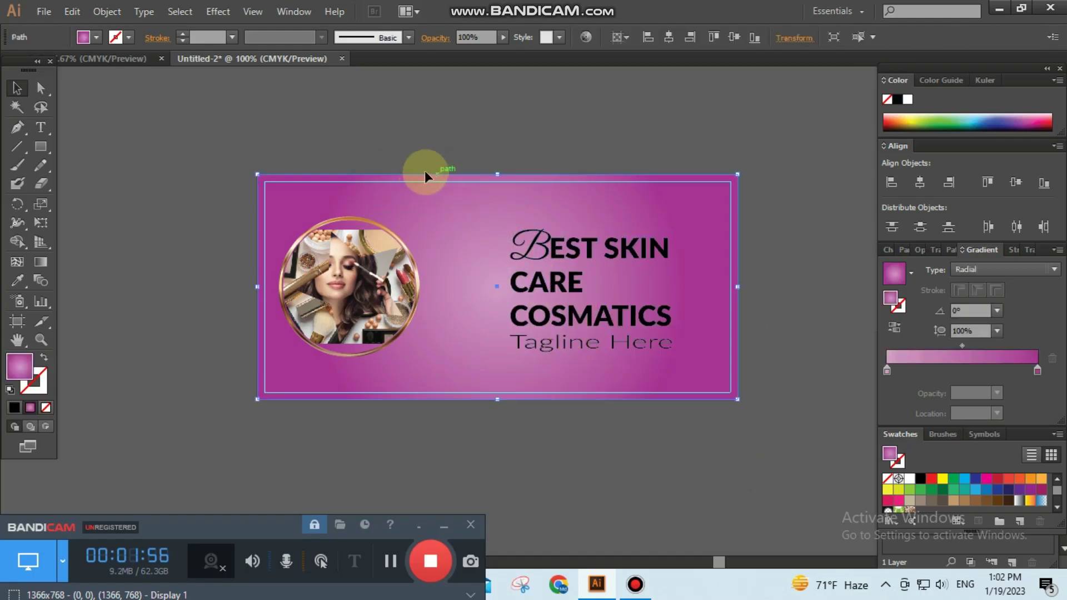
pyautogui.click(107, 11)
pyautogui.click(336, 105)
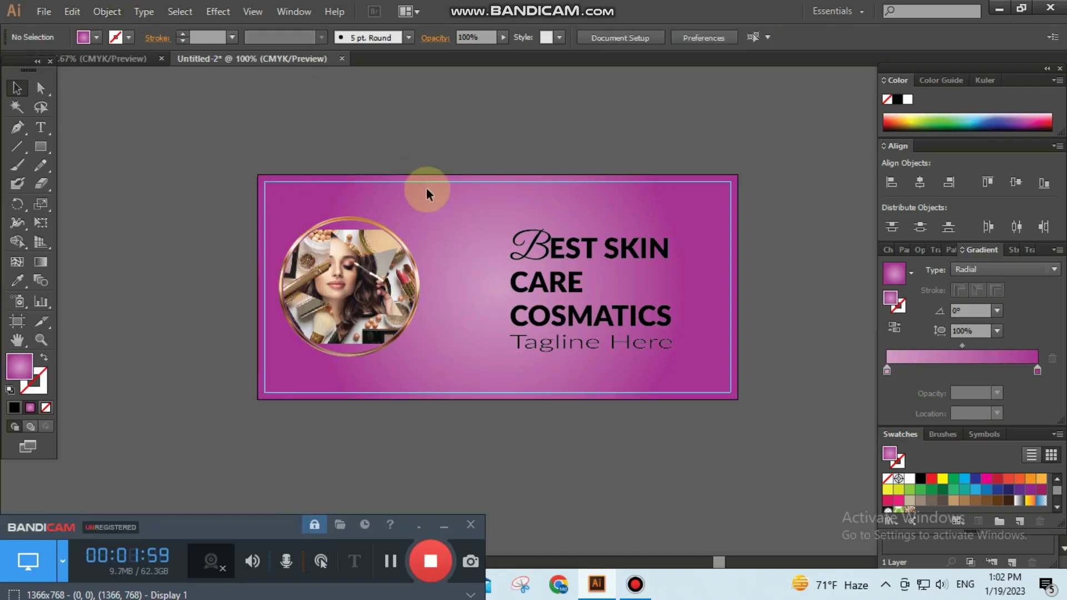
# - Regroup the BEST SKIN CARE COSMATICS heading letters into one group
pyautogui.click(688, 326)
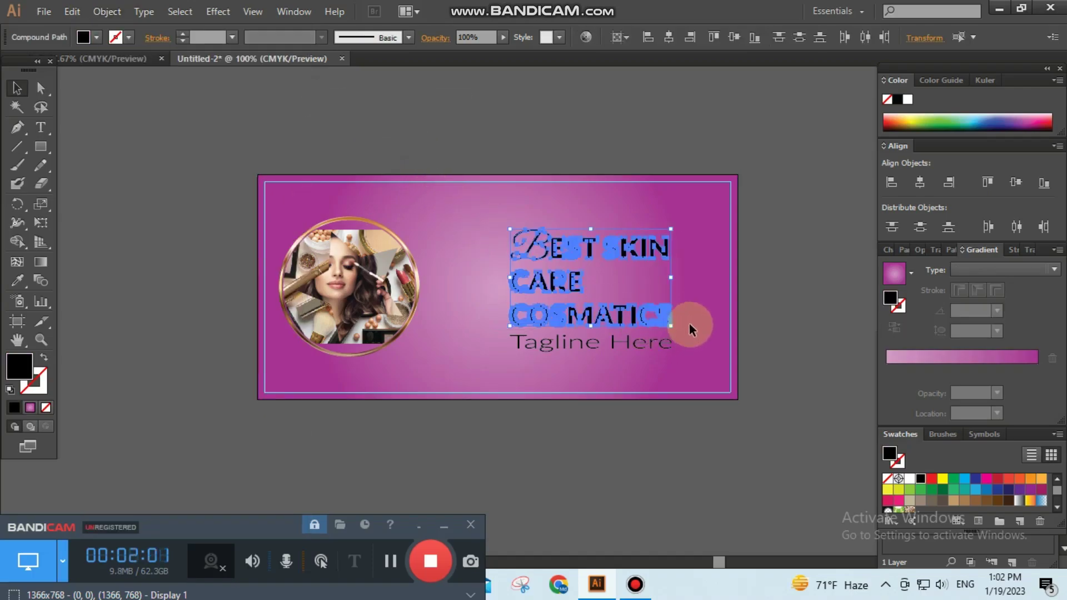
pyautogui.rightClick(564, 256)
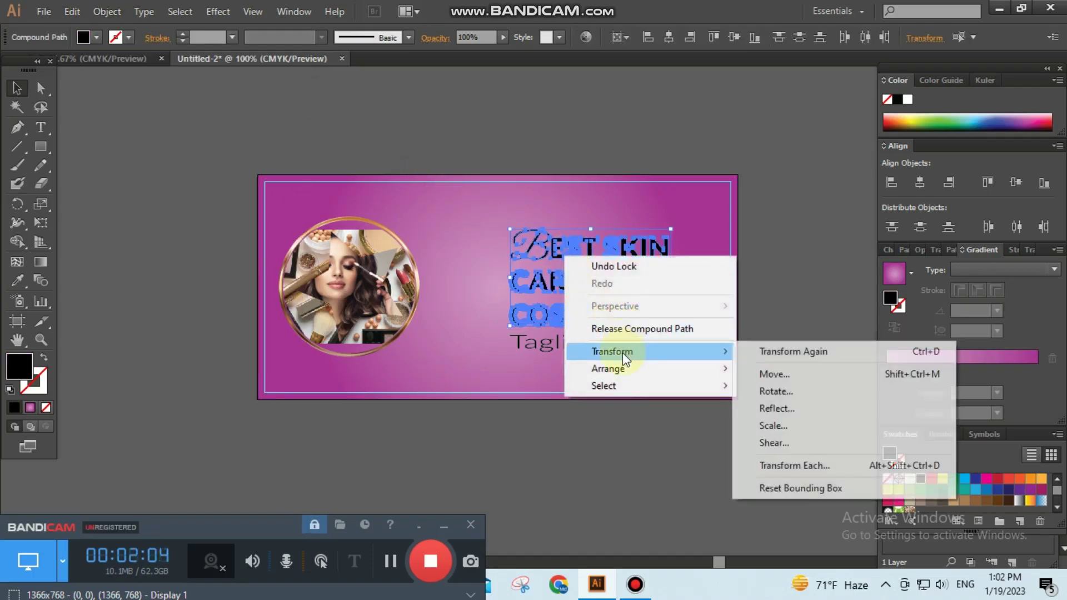
pyautogui.click(114, 14)
pyautogui.click(122, 70)
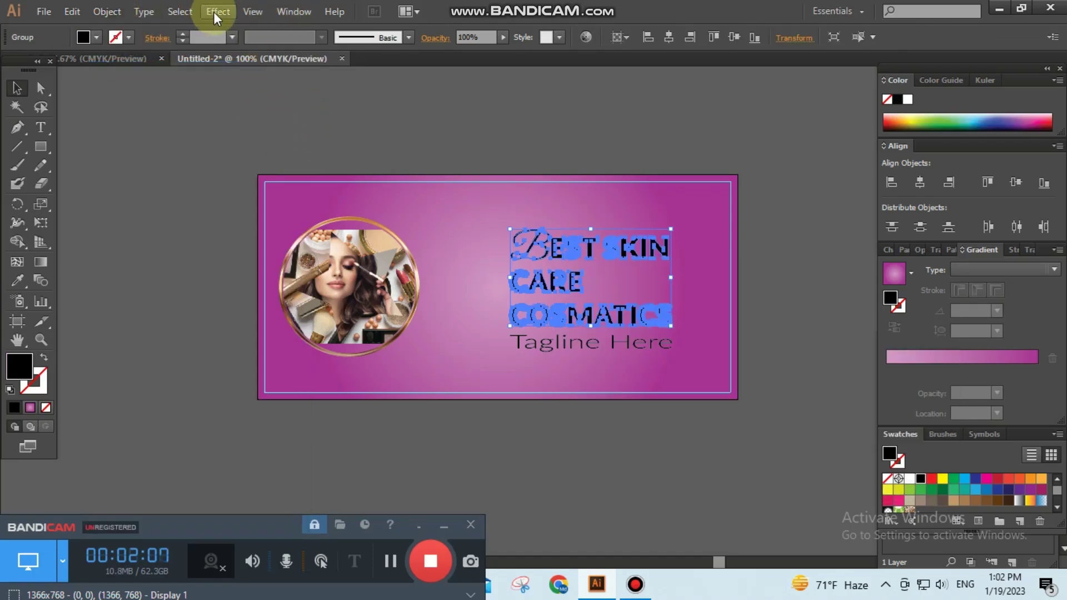
pyautogui.click(207, 95)
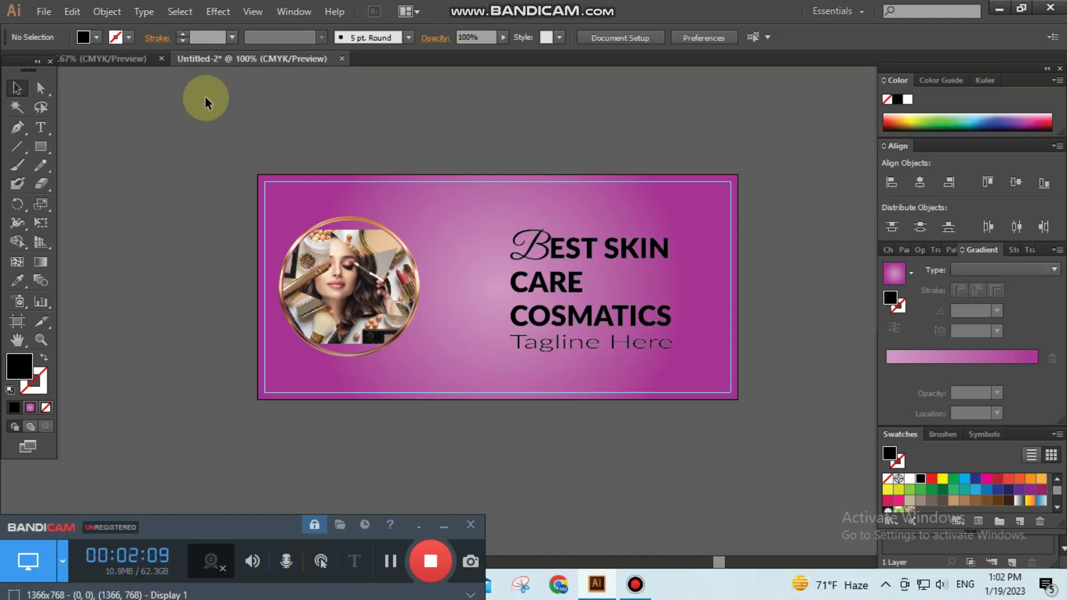
# - Bring the 'Read more' text into Untitled-2 below the banner
pyautogui.click(102, 56)
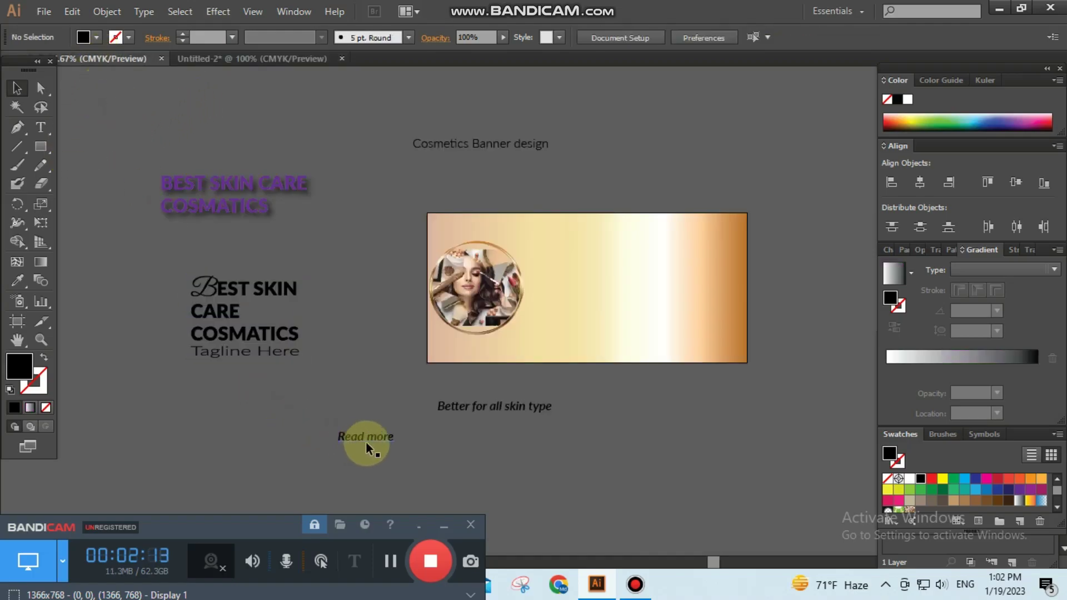
pyautogui.moveTo(366, 441)
pyautogui.mouseDown()
pyautogui.moveTo(302, 62)
pyautogui.moveTo(357, 341)
pyautogui.mouseUp()
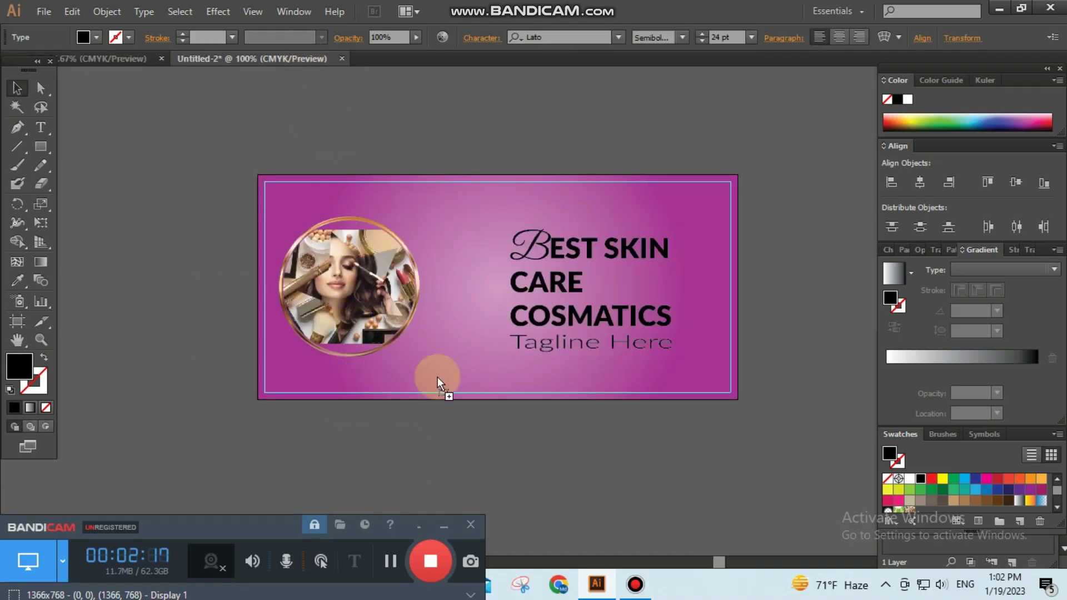
pyautogui.moveTo(437, 376); pyautogui.dragTo(345, 437)
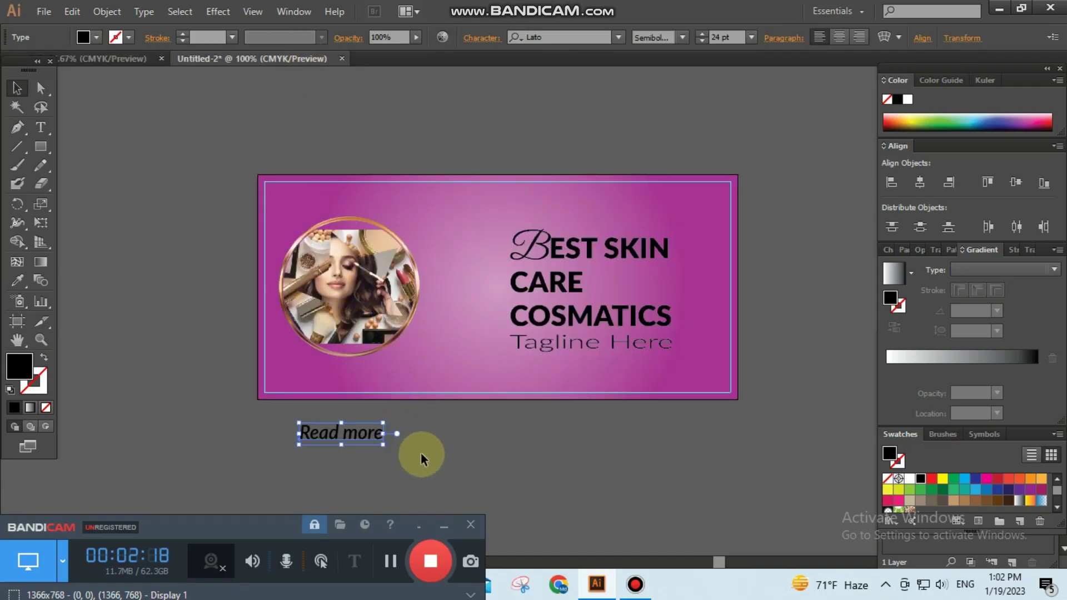
# - Bring 'Better for all skin type' over and place it below the banner
pyautogui.click(123, 58)
pyautogui.moveTo(493, 412)
pyautogui.mouseDown()
pyautogui.moveTo(288, 61)
pyautogui.moveTo(479, 346)
pyautogui.mouseUp()
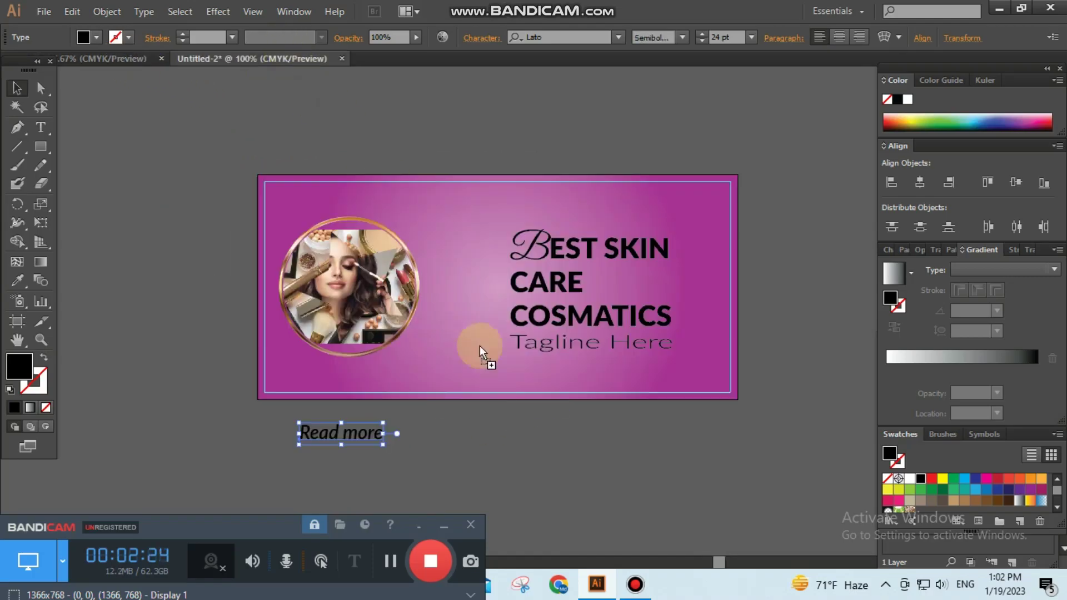
pyautogui.moveTo(579, 439); pyautogui.dragTo(661, 461)
pyautogui.click(660, 466)
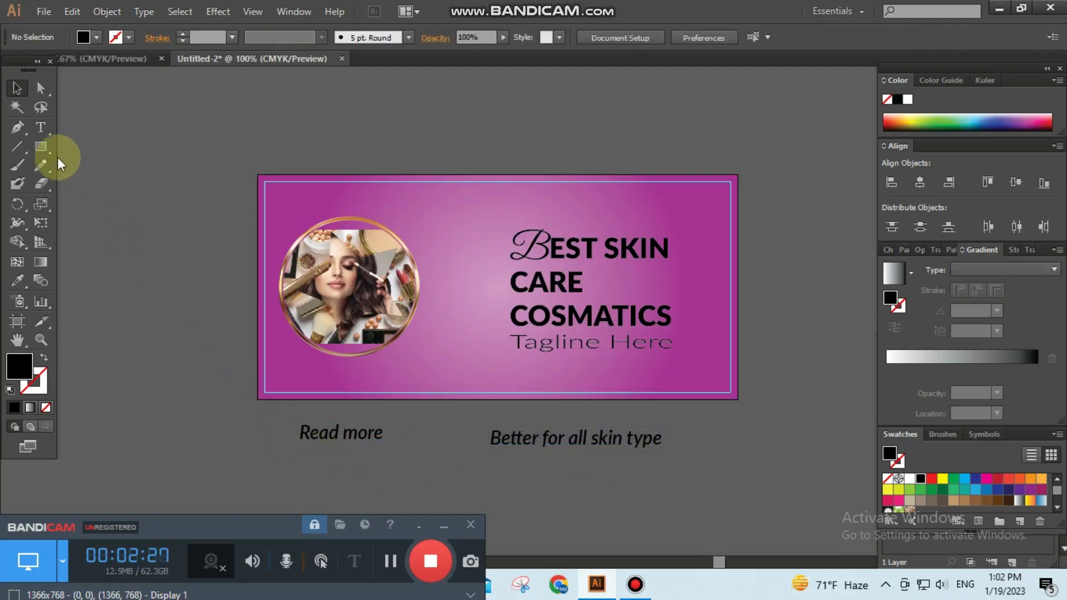
pyautogui.moveTo(40, 146); pyautogui.dragTo(99, 146)
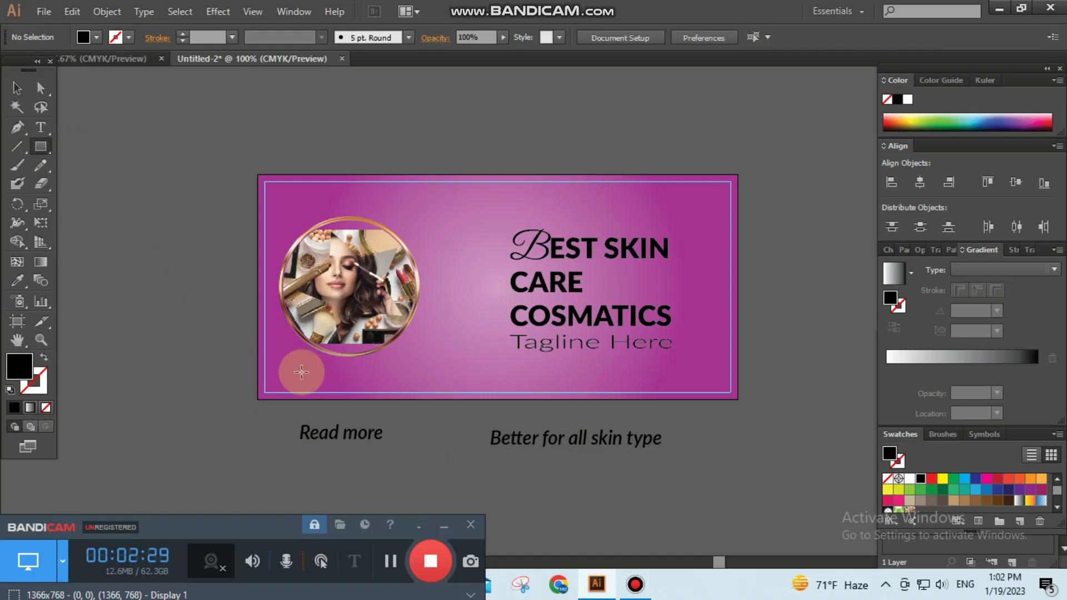
# - Draw a black button bar at the banner's lower left
pyautogui.moveTo(296, 371); pyautogui.dragTo(399, 386)
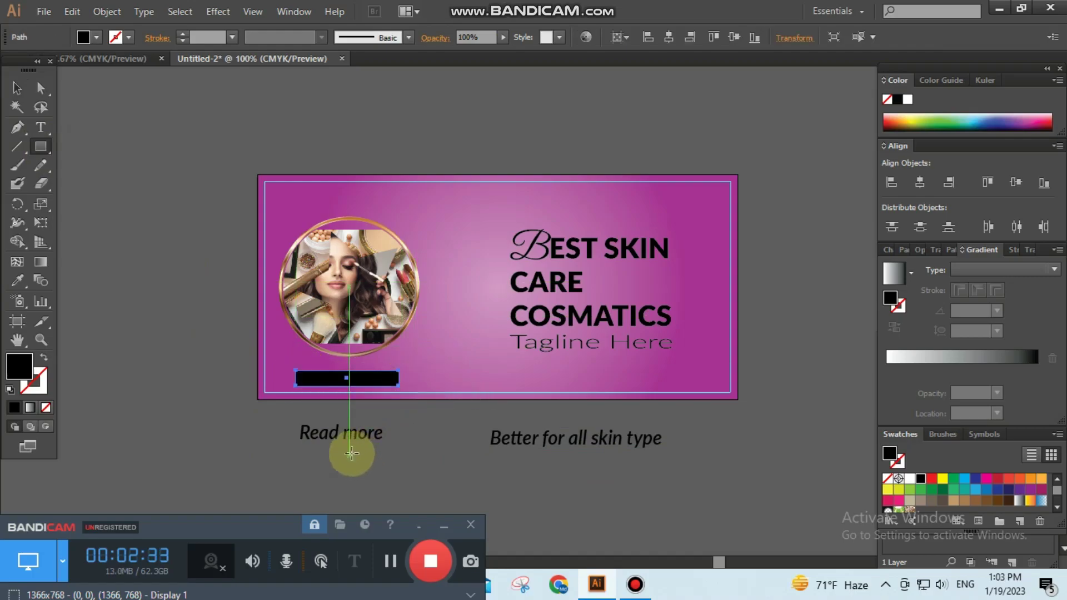
pyautogui.click(124, 145)
pyautogui.click(561, 317)
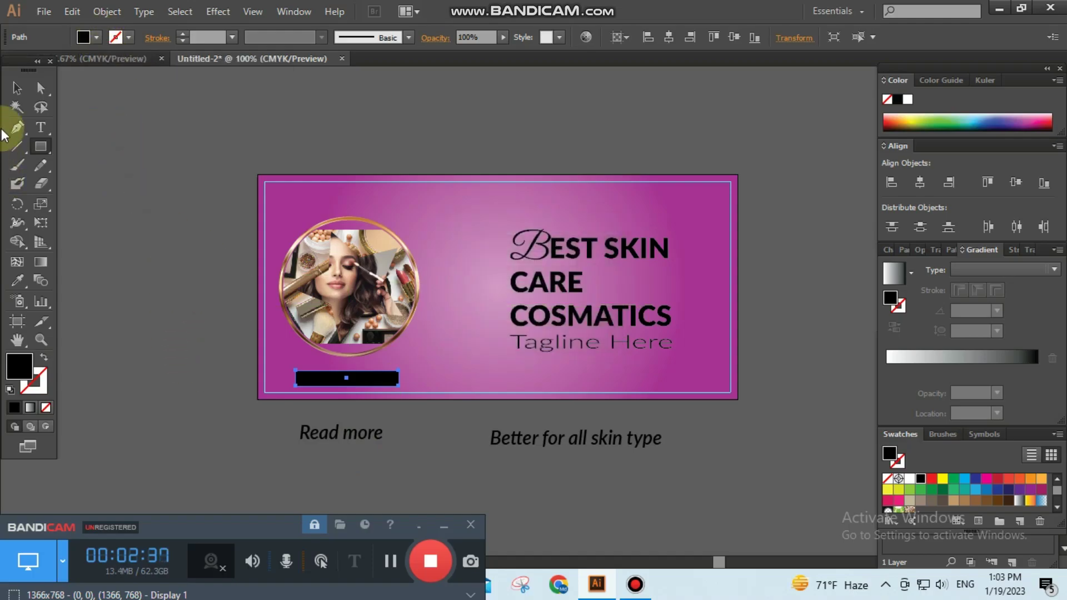
pyautogui.click(16, 87)
pyautogui.click(98, 198)
# - Make the Read more text white and move it onto the black bar
pyautogui.click(352, 431)
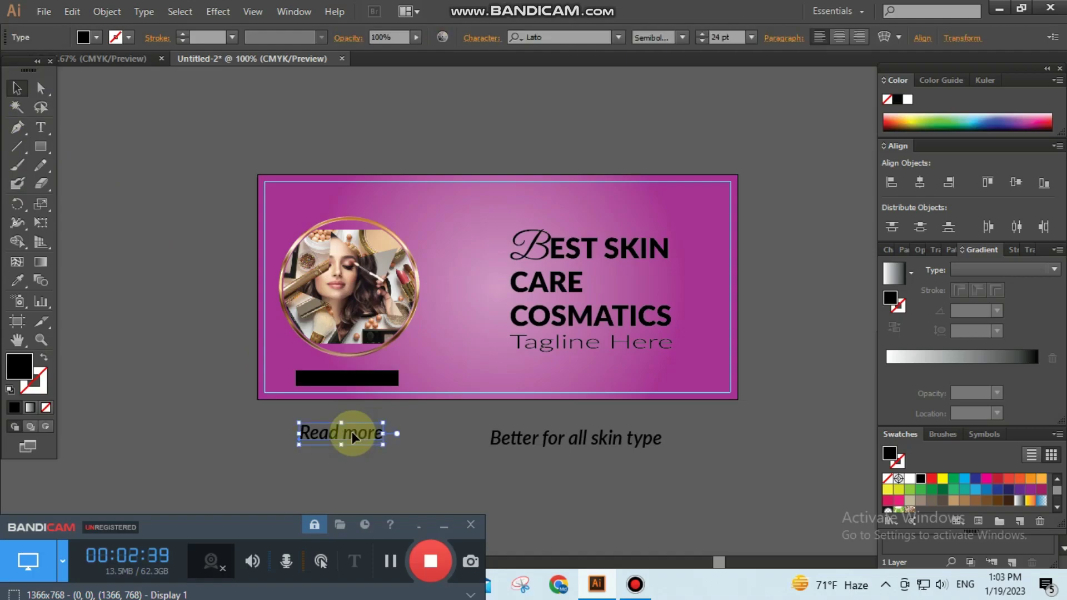
pyautogui.click(97, 37)
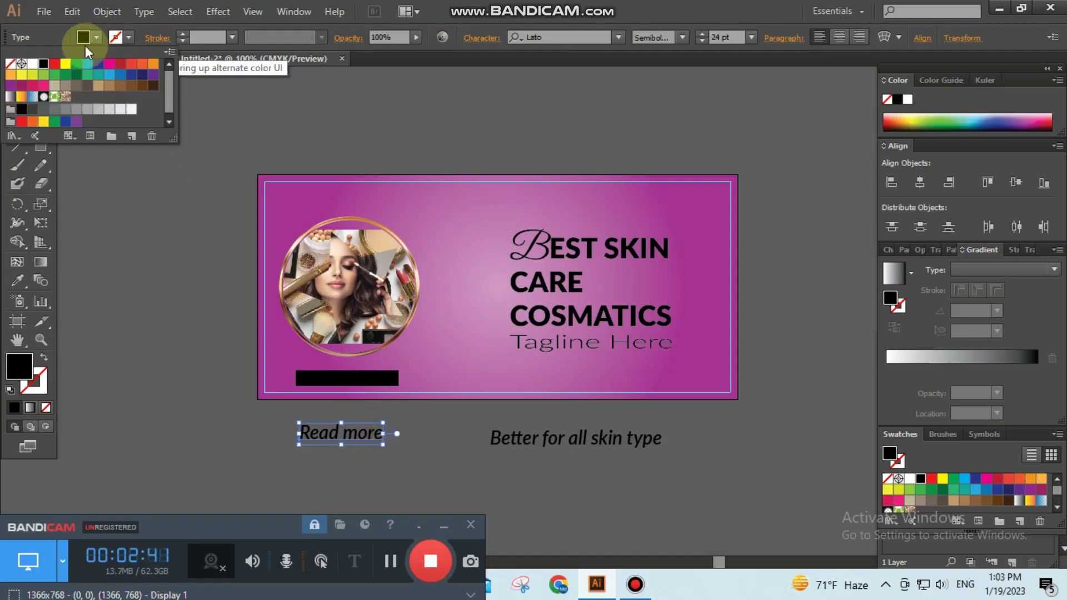
pyautogui.click(33, 64)
pyautogui.click(141, 272)
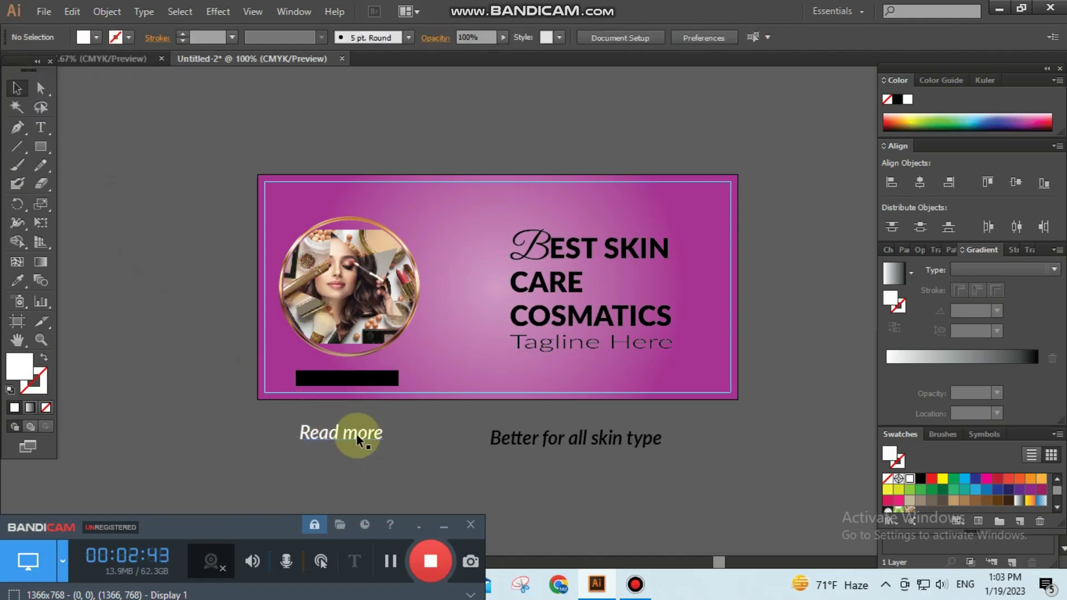
pyautogui.moveTo(355, 428); pyautogui.dragTo(356, 381)
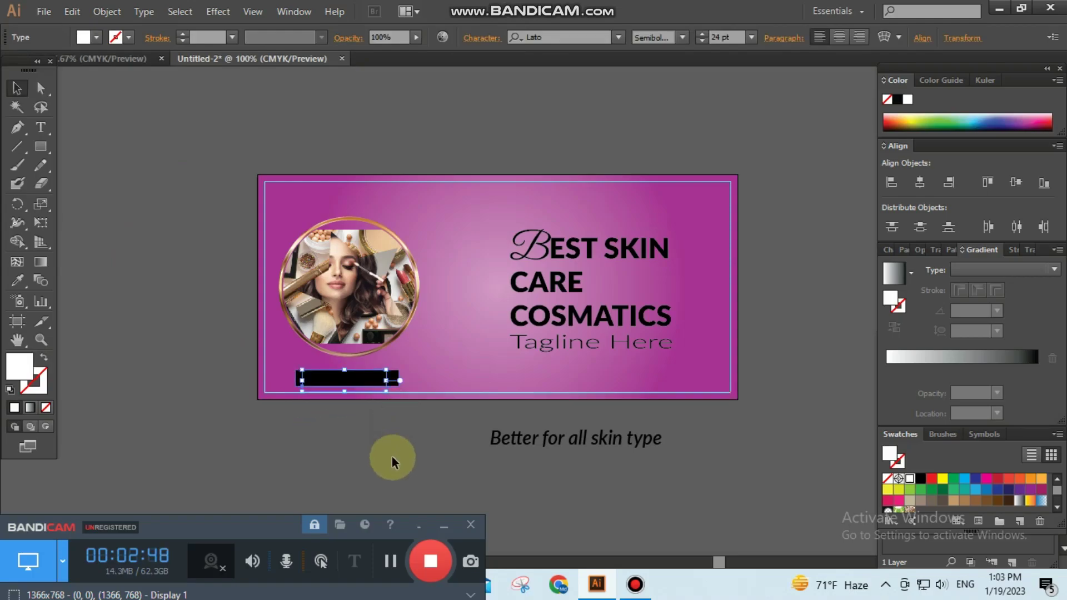
# - Bring Read more in front and make the black bar taller, about 1.83 × 0.33 in
pyautogui.rightClick(344, 374)
pyautogui.moveTo(389, 521)
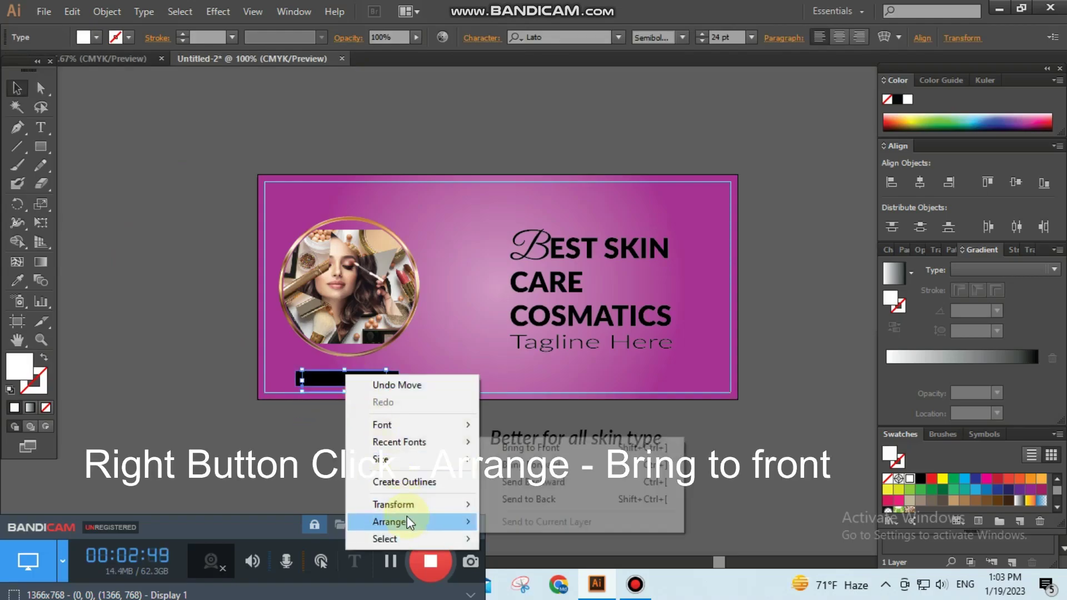
pyautogui.click(528, 447)
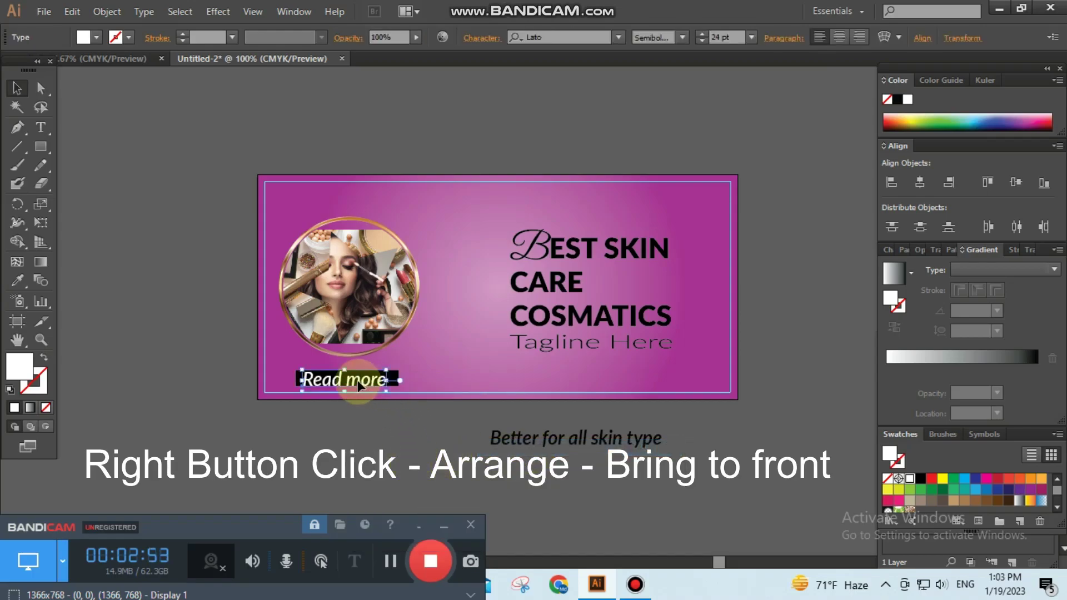
pyautogui.scroll(1, 358, 383)
pyautogui.scroll(1, 358, 384)
pyautogui.click(497, 376)
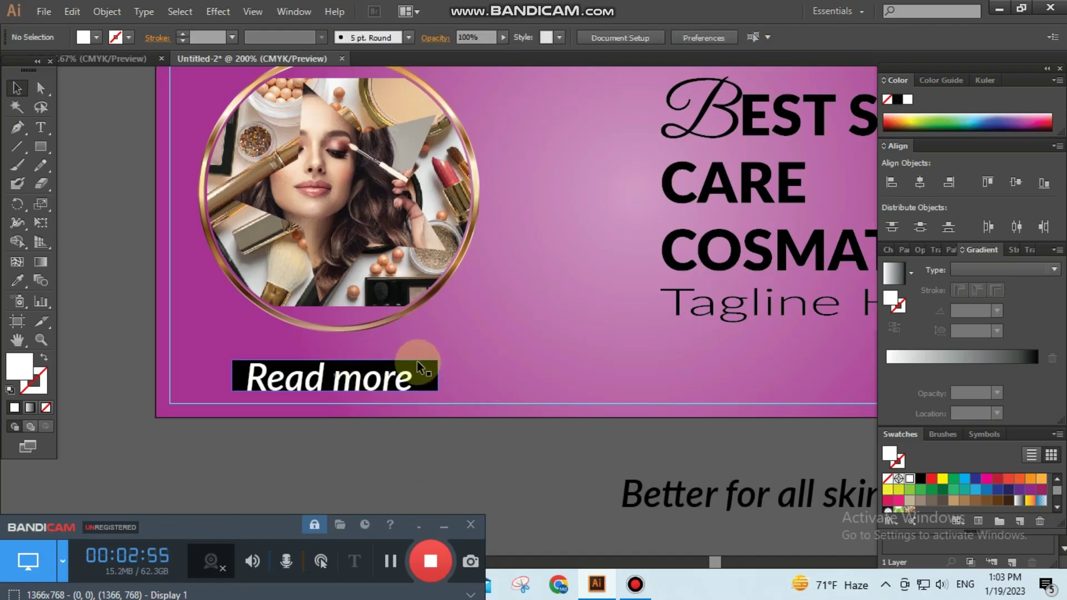
pyautogui.click(416, 367)
pyautogui.moveTo(338, 359); pyautogui.dragTo(337, 353)
# - Nudge the white Read more text up and right to centre it on the button
pyautogui.click(383, 386)
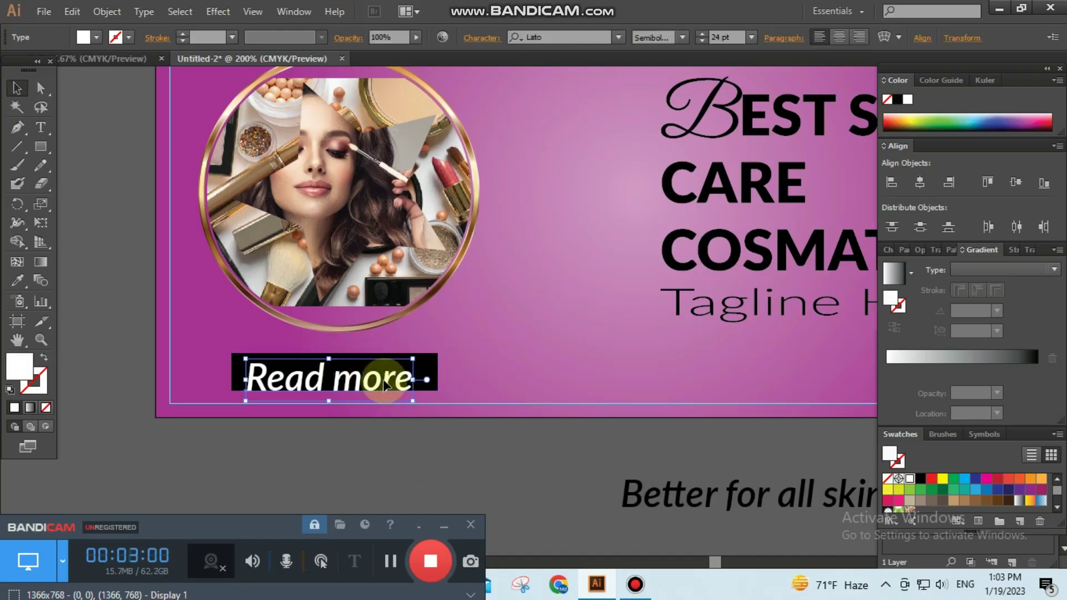
pyautogui.press('Up')
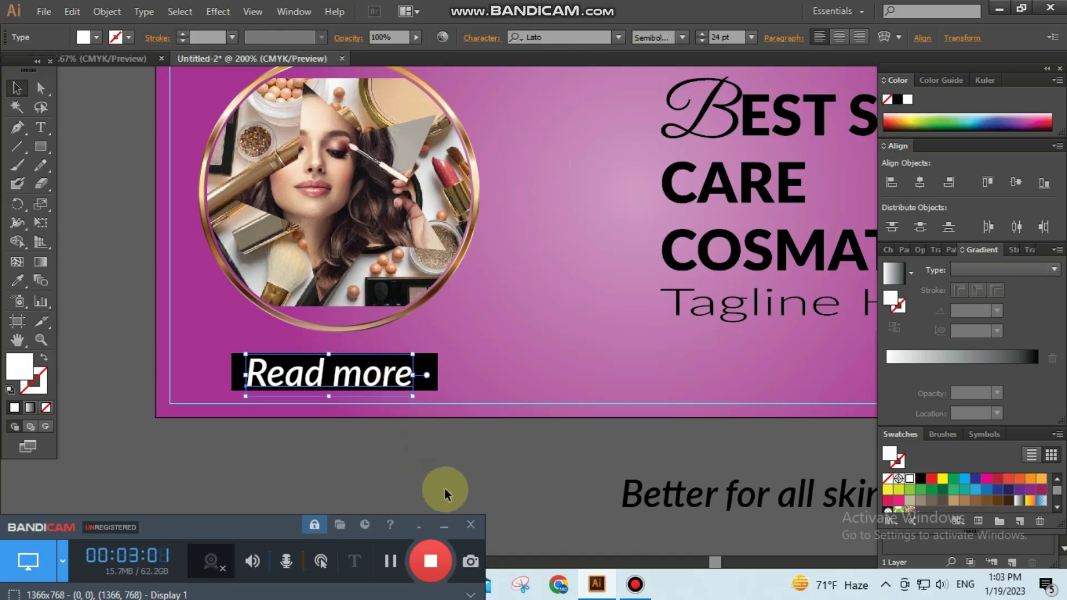
pyautogui.click(445, 488)
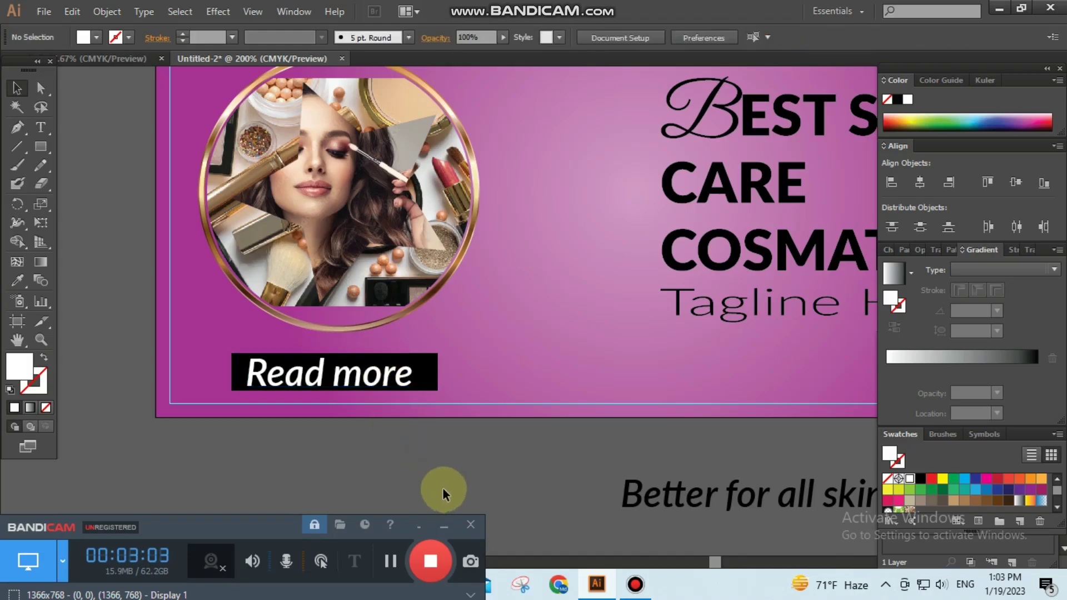
pyautogui.click(389, 376)
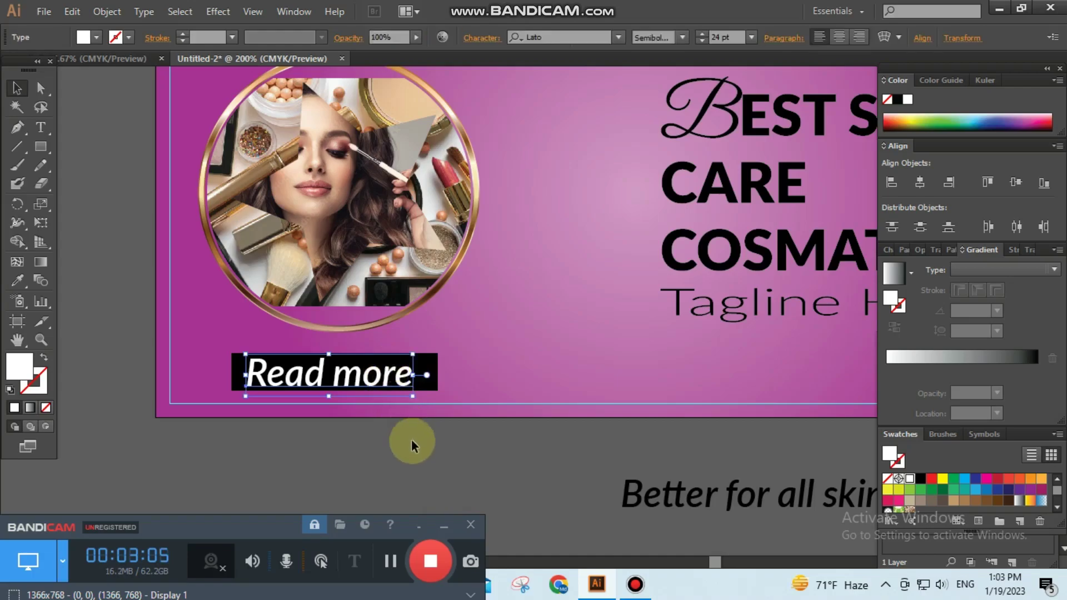
pyautogui.press('Right')
pyautogui.press('Right')
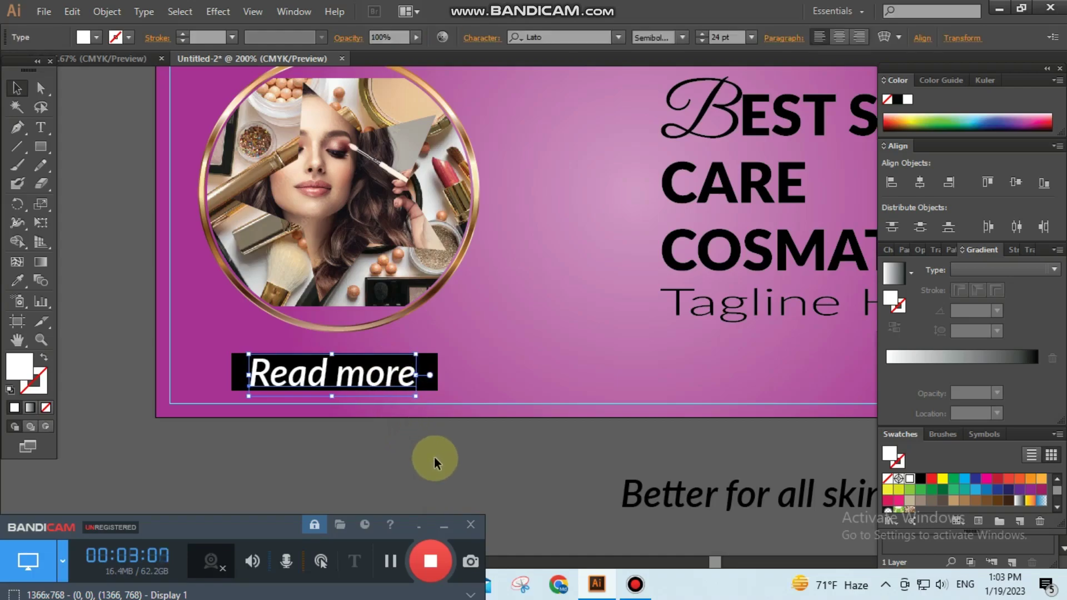
pyautogui.press('Right')
pyautogui.click(435, 456)
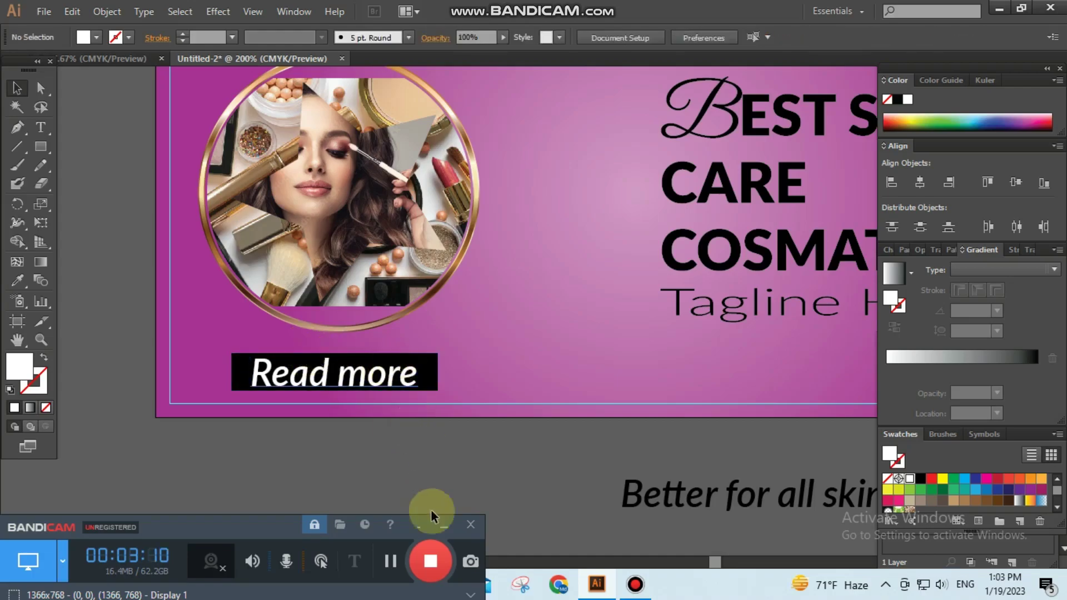
pyautogui.keyDown('alt'); pyautogui.scroll(-1, 325, 439); pyautogui.keyUp('alt')
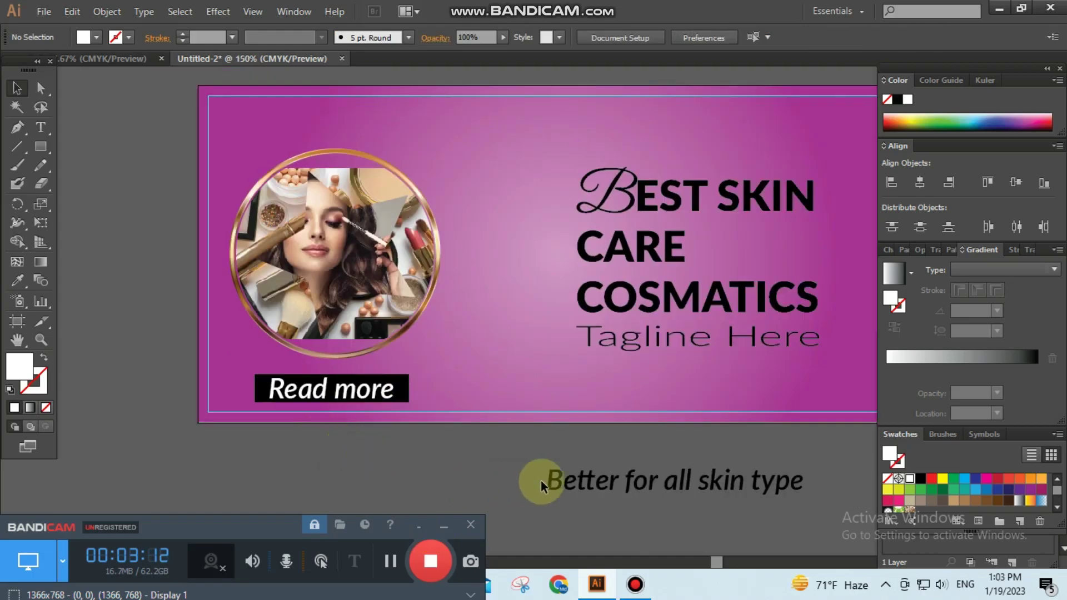
# - Draw a white 1 pt horizontal line, about 2.7 in long, right of the Read more button
pyautogui.click(19, 146)
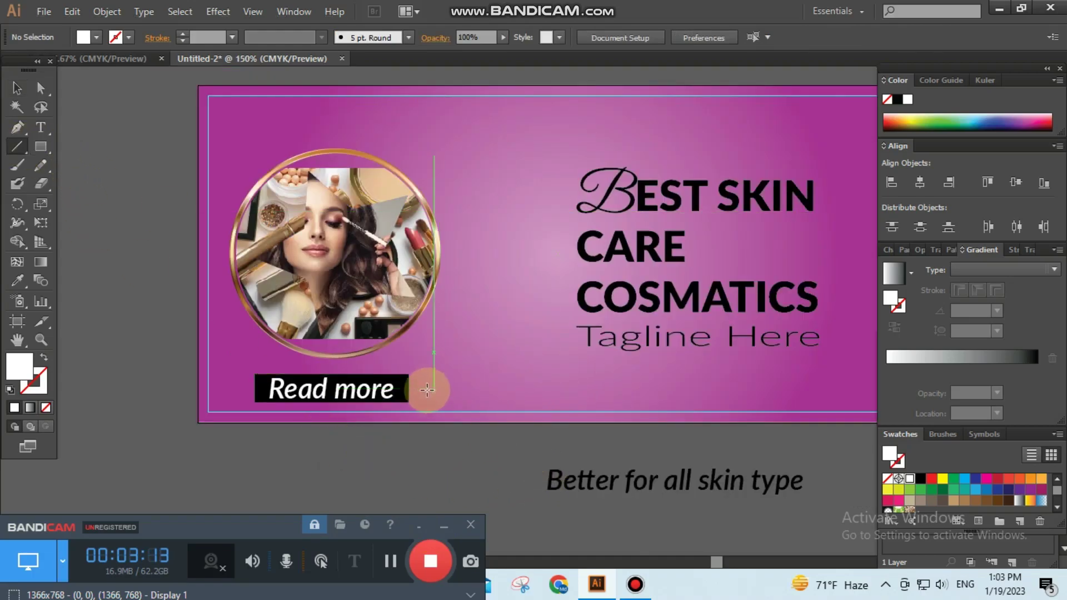
pyautogui.moveTo(416, 384); pyautogui.dragTo(583, 389)
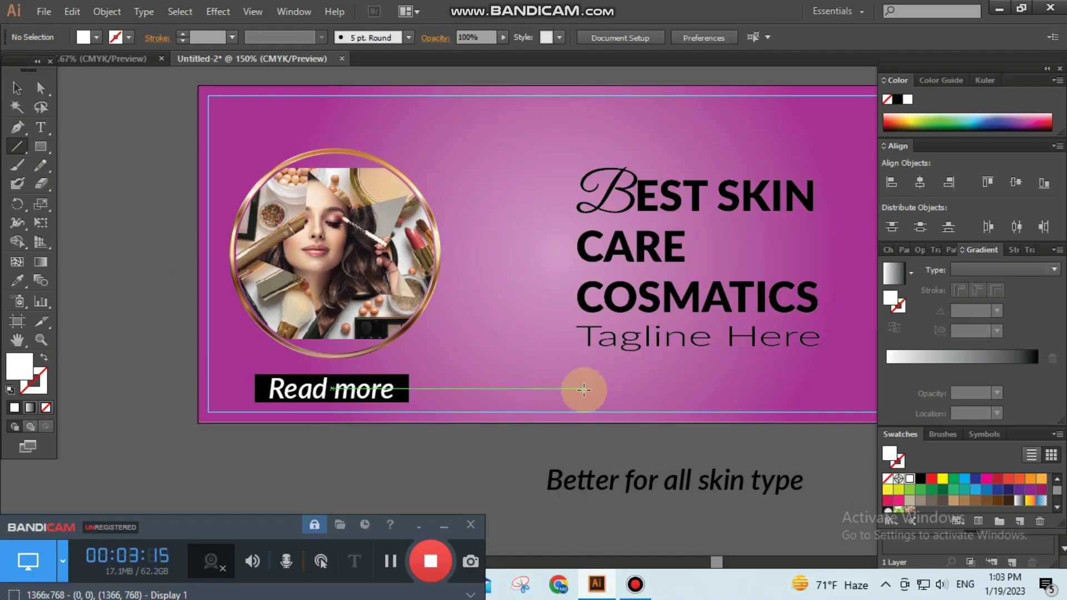
pyautogui.moveTo(585, 389); pyautogui.dragTo(817, 389)
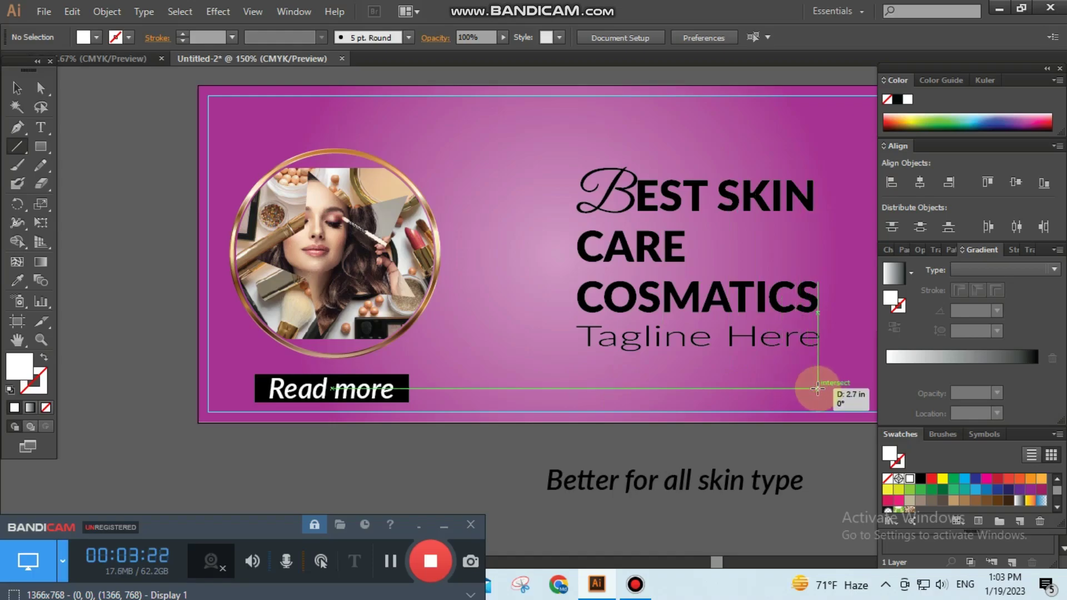
pyautogui.moveTo(817, 388); pyautogui.dragTo(817, 388)
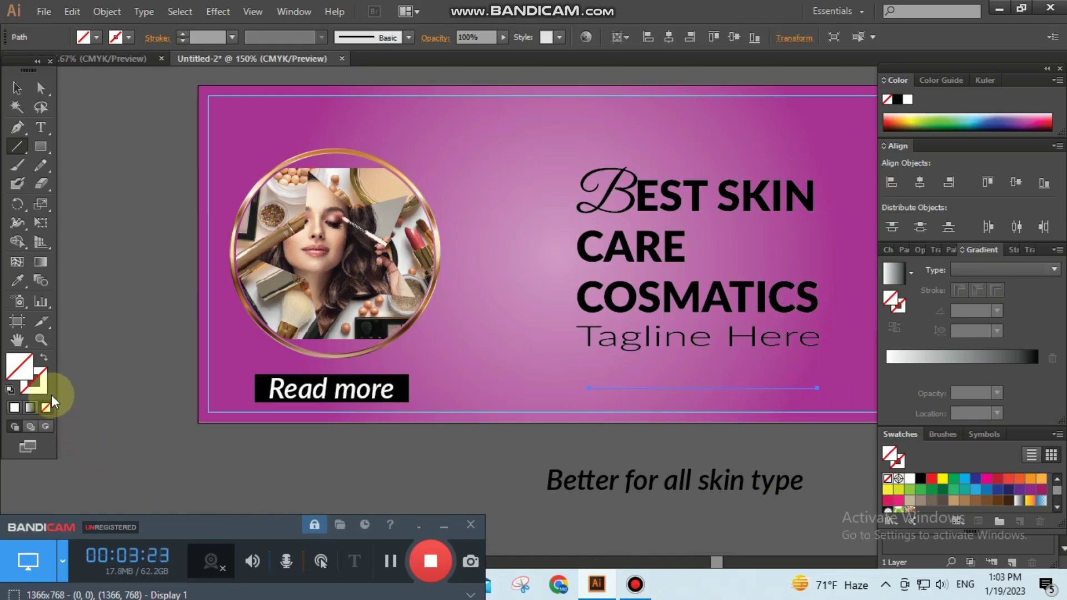
pyautogui.click(31, 407)
pyautogui.click(20, 407)
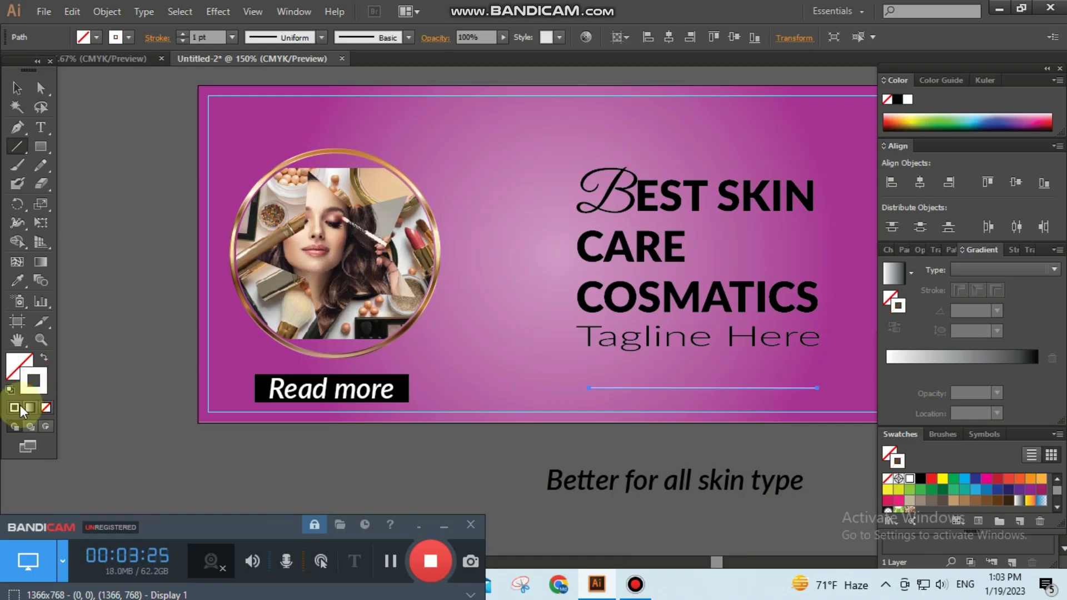
pyautogui.click(17, 89)
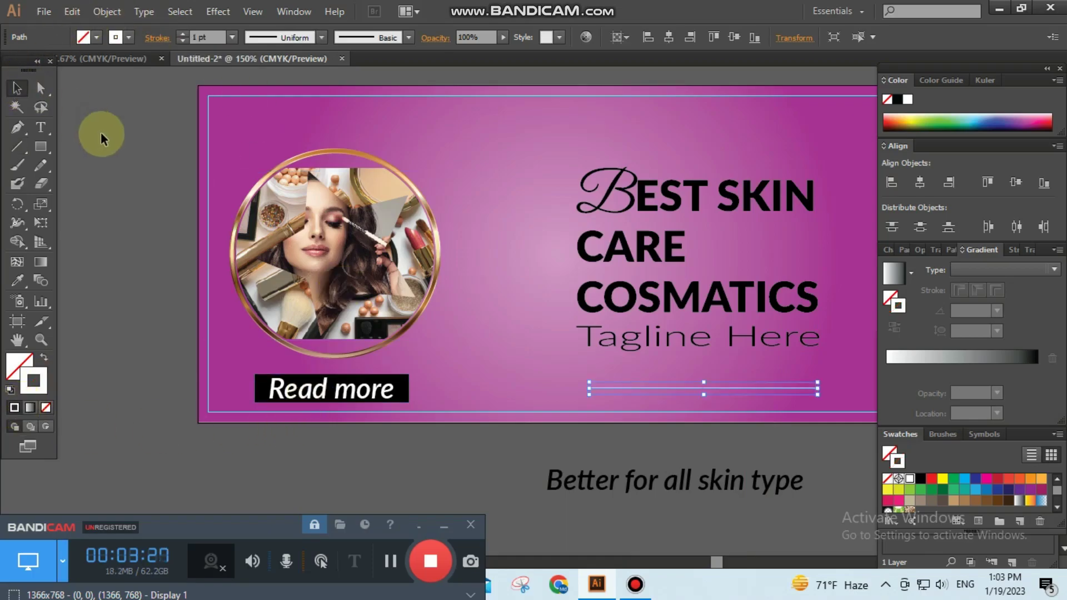
pyautogui.click(185, 215)
pyautogui.click(672, 485)
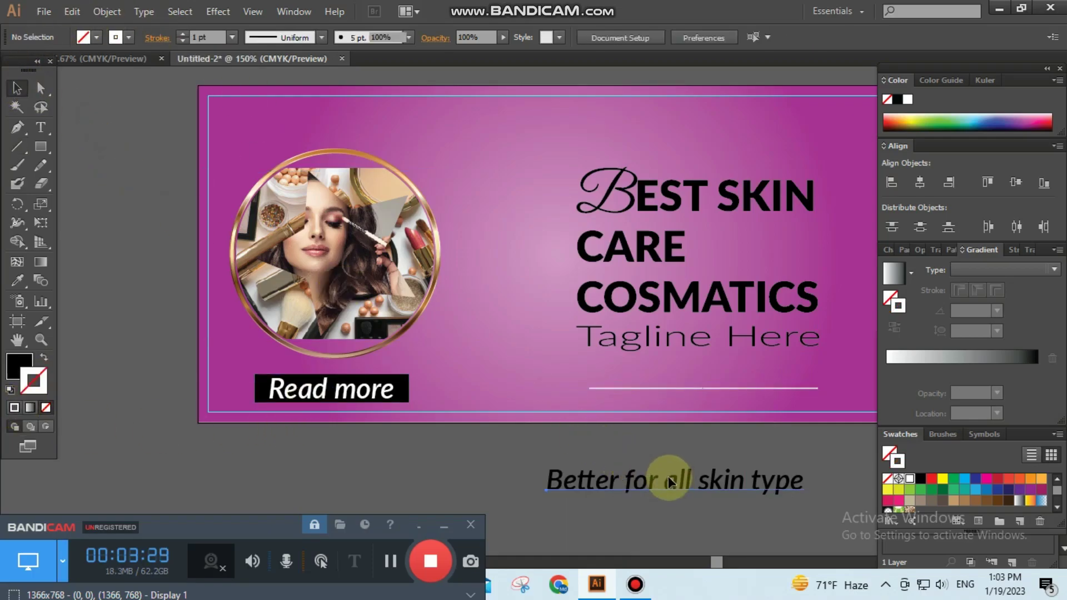
# - Set the Better for all skin type text to 21 pt Light
pyautogui.moveTo(751, 37); pyautogui.dragTo(772, 230)
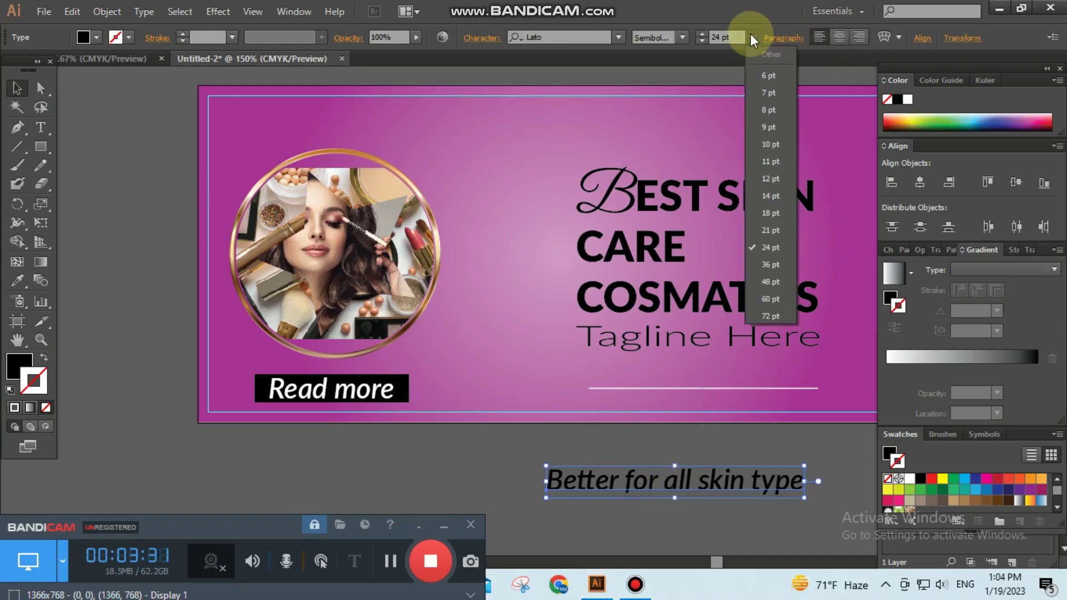
pyautogui.click(772, 230)
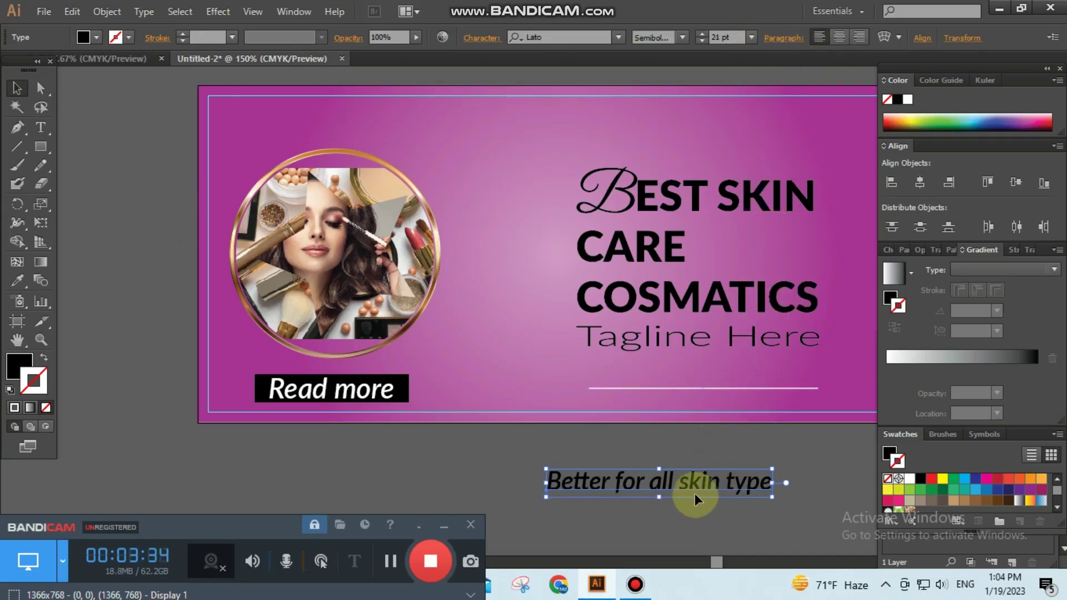
pyautogui.click(683, 36)
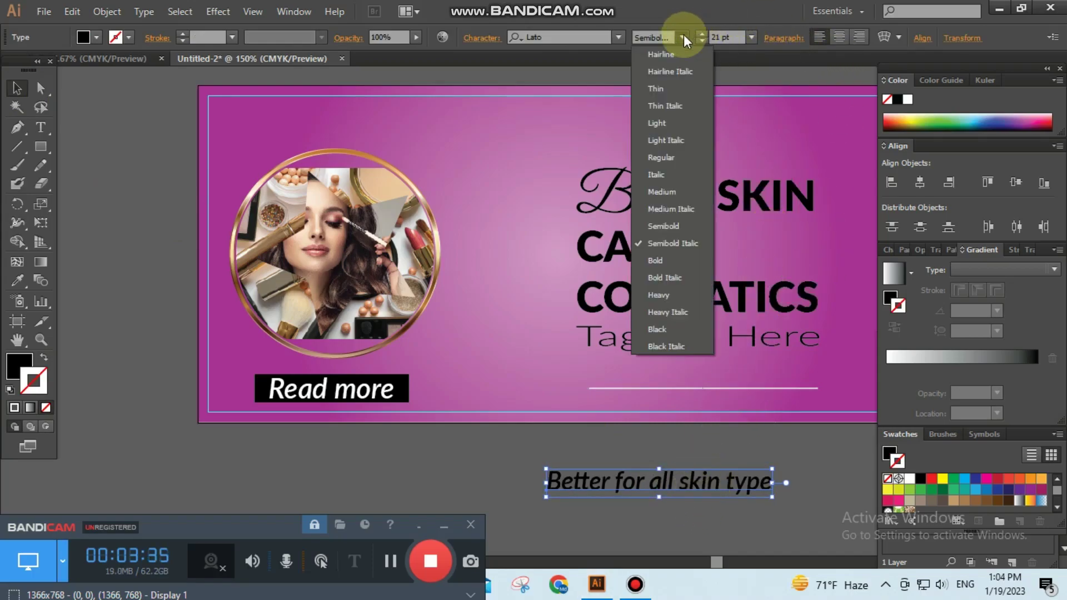
pyautogui.click(671, 120)
pyautogui.click(686, 529)
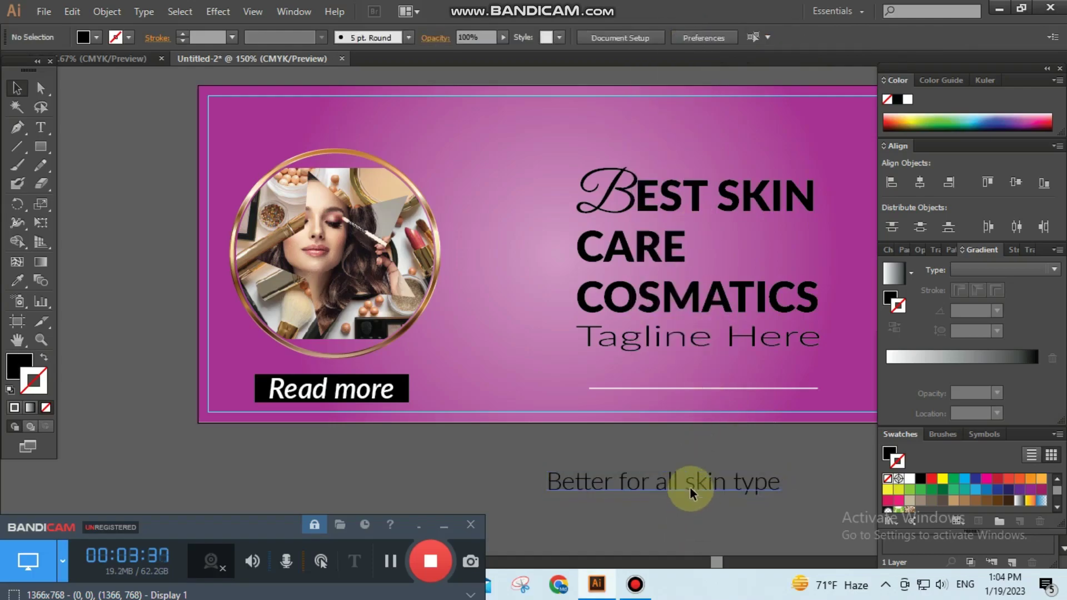
# - Move the text onto the banner under Tagline Here, just above the white line
pyautogui.moveTo(689, 489); pyautogui.dragTo(728, 374)
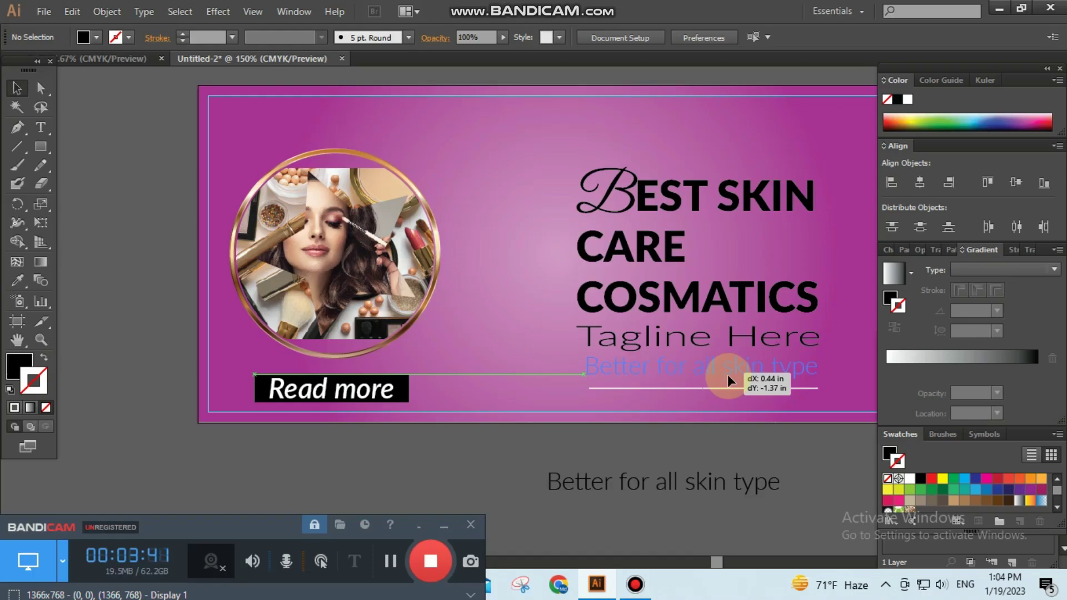
pyautogui.moveTo(727, 375); pyautogui.dragTo(728, 375)
pyautogui.click(713, 507)
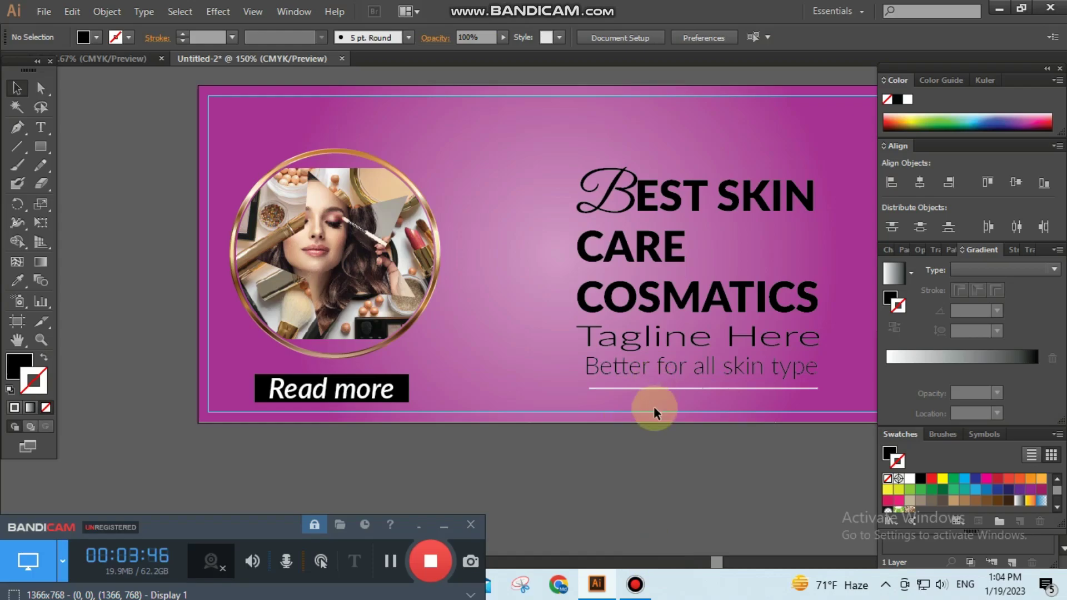
pyautogui.moveTo(671, 372); pyautogui.dragTo(672, 379)
pyautogui.click(708, 498)
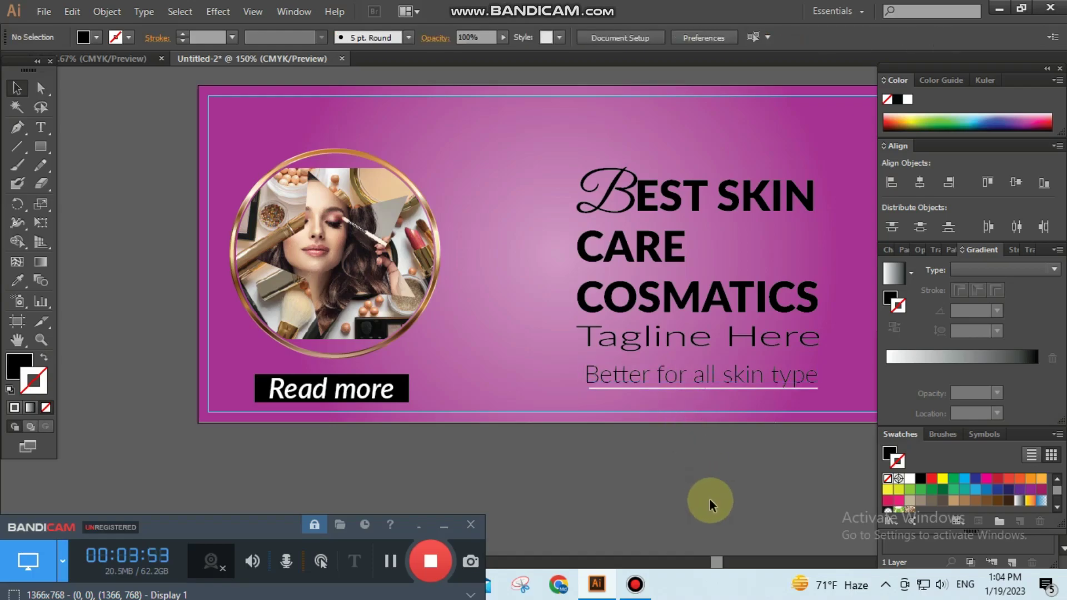
# - Nudge the white underline down and to the left
pyautogui.click(723, 388)
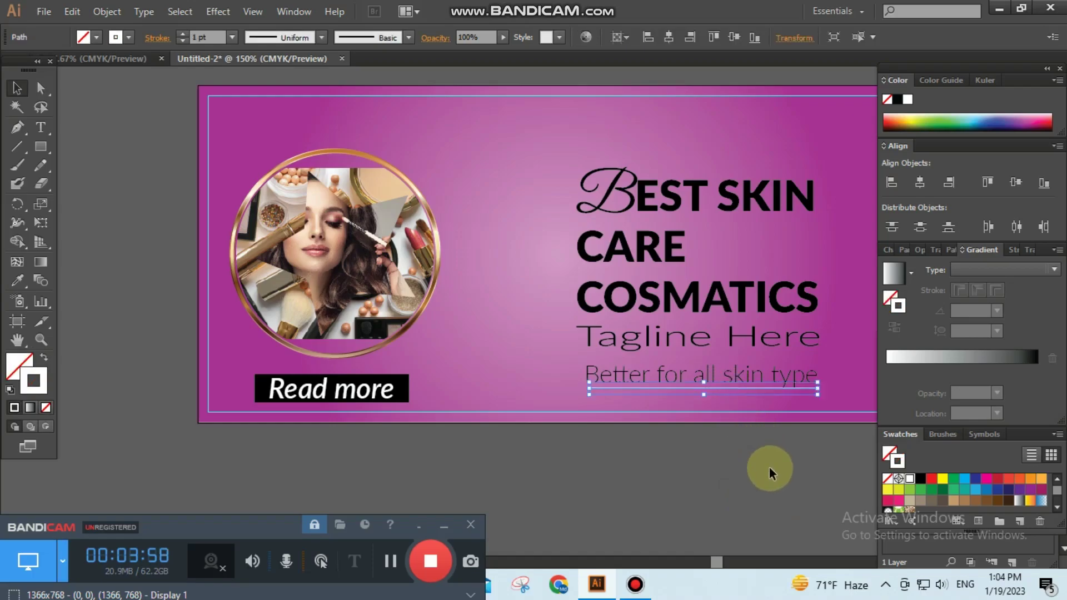
pyautogui.press('Down')
pyautogui.press('Down')
pyautogui.press('Down')
pyautogui.press('Down')
pyautogui.press('Down')
pyautogui.press('Down')
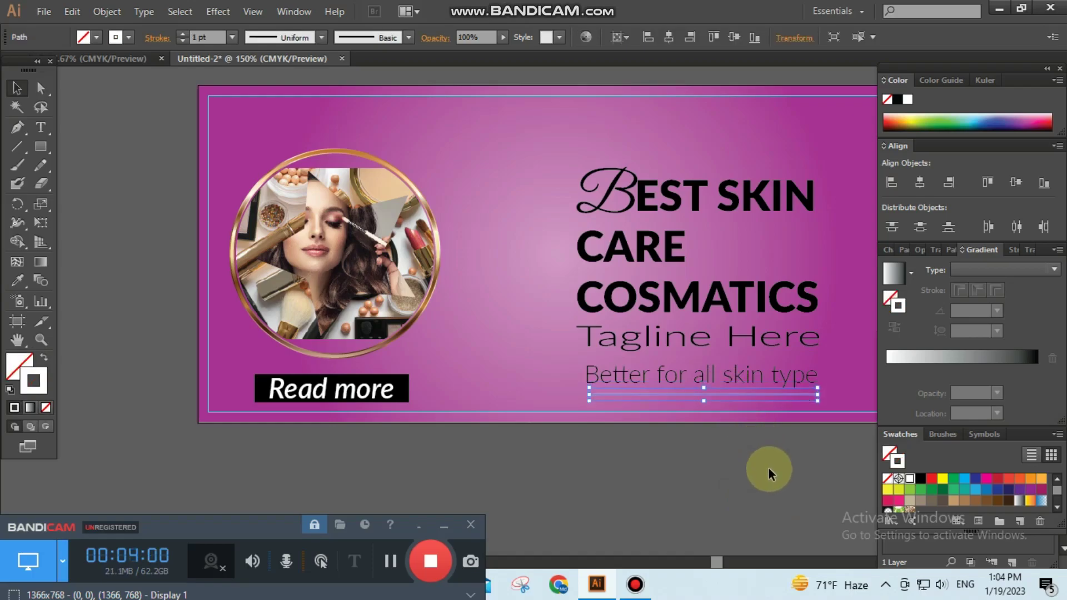
pyautogui.click(768, 466)
pyautogui.moveTo(731, 395)
pyautogui.mouseDown()
pyautogui.moveTo(560, 407)
pyautogui.moveTo(756, 402)
pyautogui.mouseUp()
pyautogui.click(727, 471)
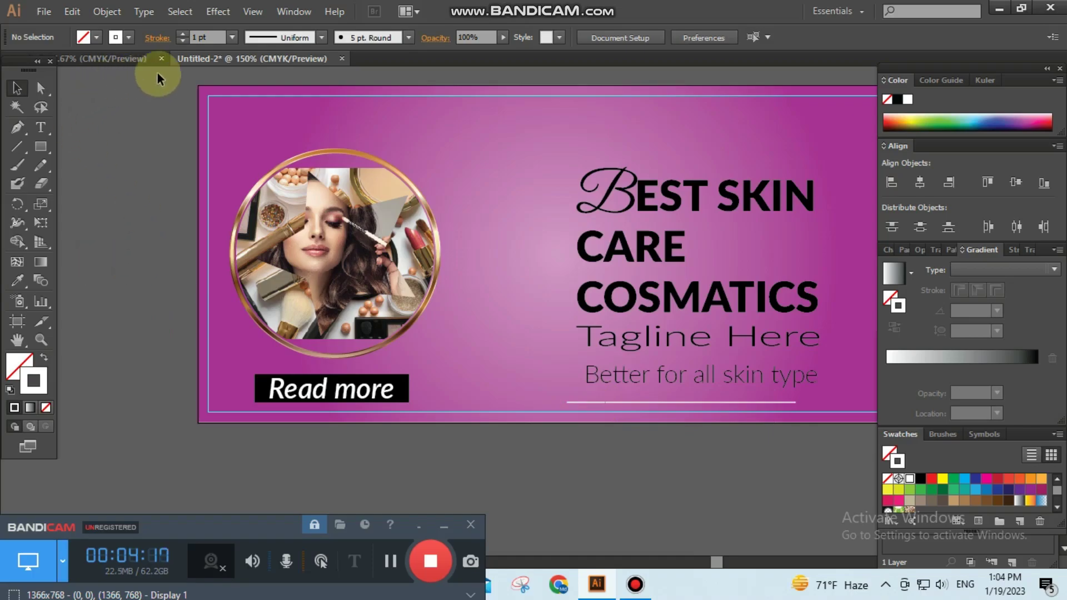
# - Show rulers, pull a vertical guide, and align the underline's left end to it
pyautogui.click(221, 11)
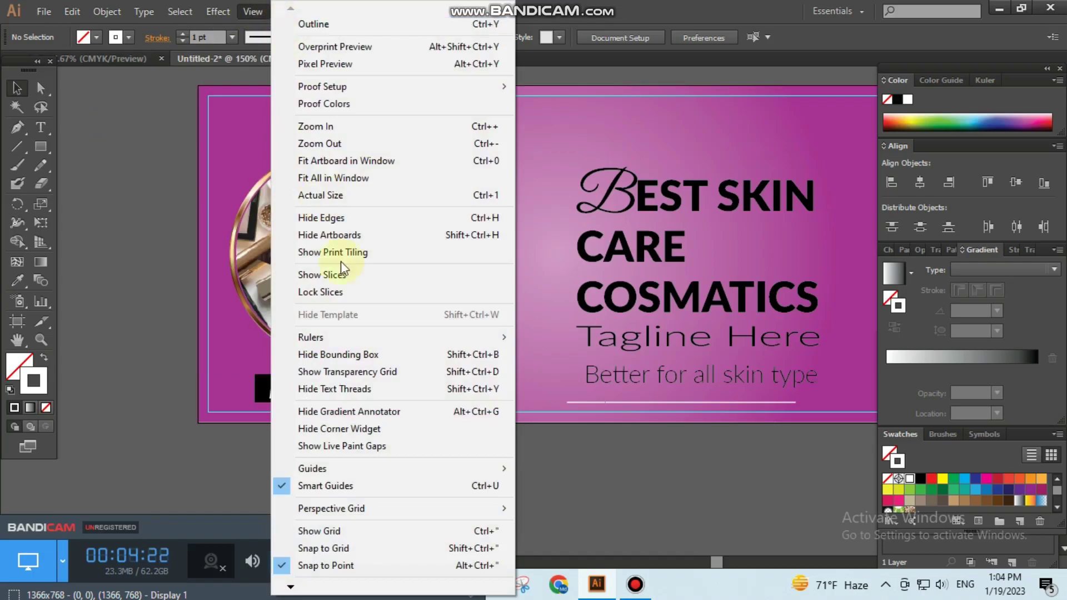
pyautogui.moveTo(310, 337)
pyautogui.click(592, 340)
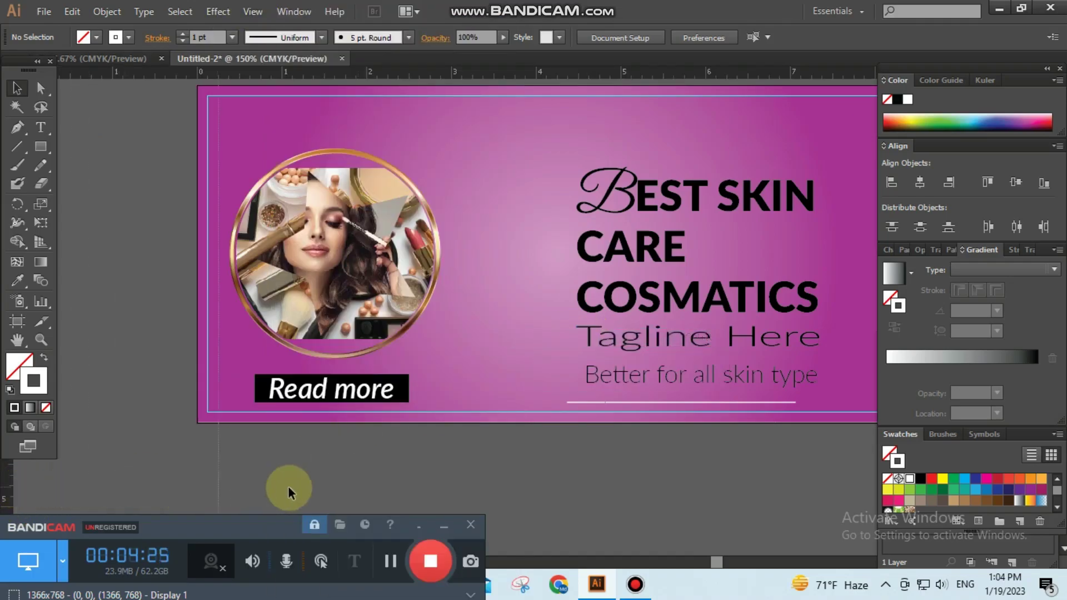
pyautogui.moveTo(287, 491); pyautogui.dragTo(575, 488)
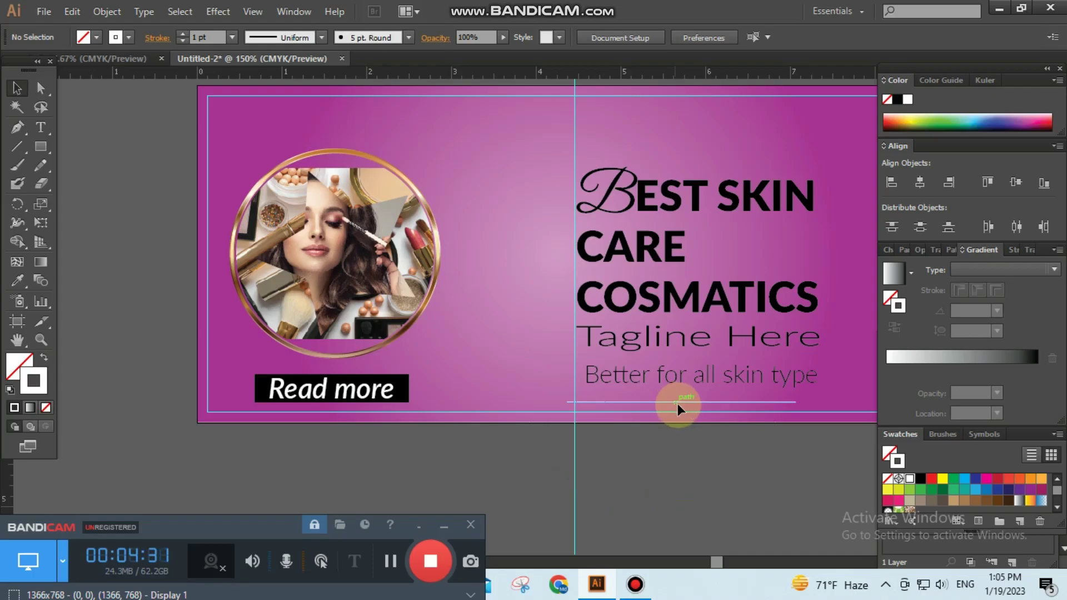
pyautogui.moveTo(674, 402); pyautogui.dragTo(684, 409)
pyautogui.click(688, 488)
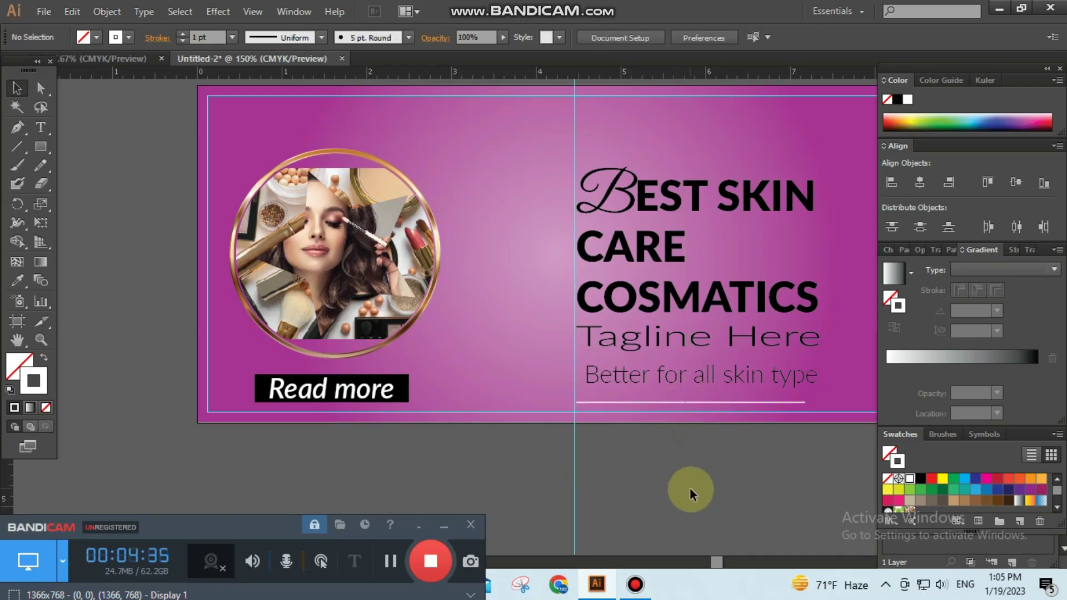
# - Lower 'Better for all skin type' down onto the line
pyautogui.click(651, 403)
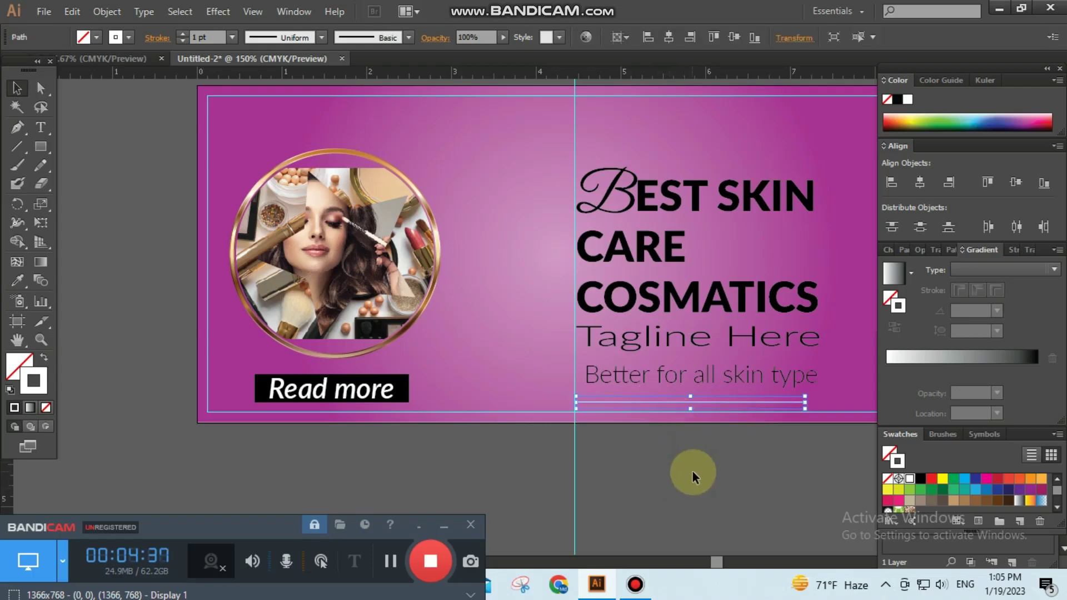
pyautogui.click(689, 482)
pyautogui.moveTo(684, 371); pyautogui.dragTo(672, 385)
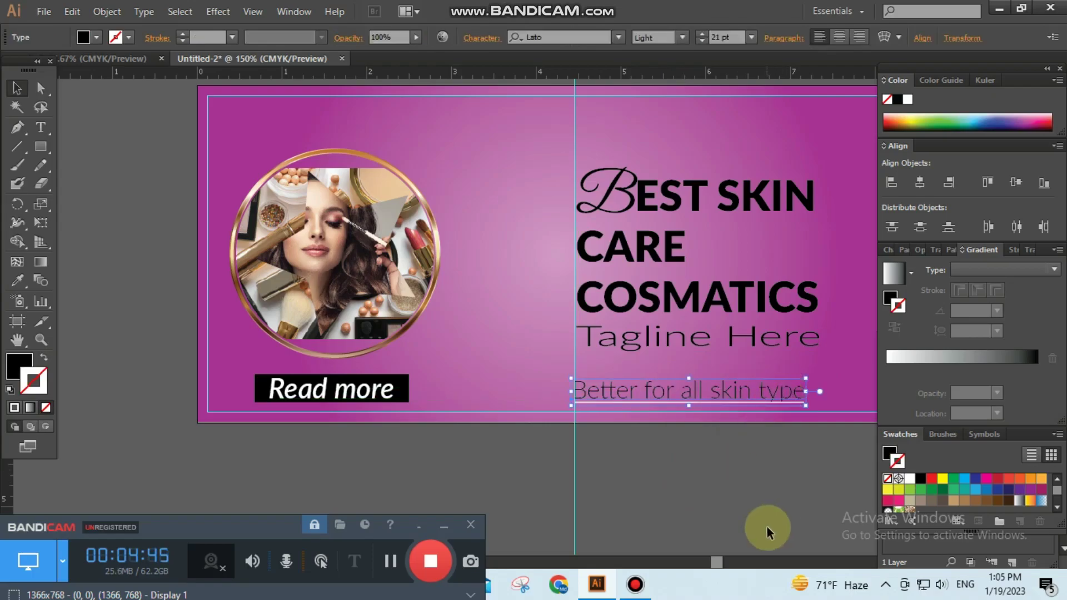
# - Nudge the 'Better for all skin type' tagline into place and settle its size at 18 pt
pyautogui.press('Up')
pyautogui.click(751, 36)
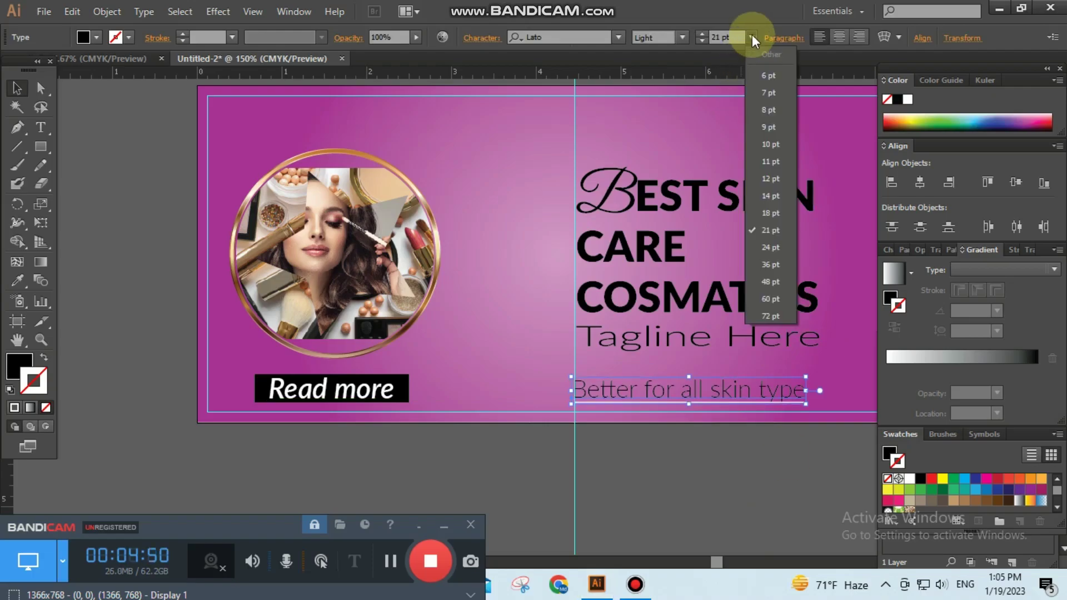
pyautogui.click(778, 212)
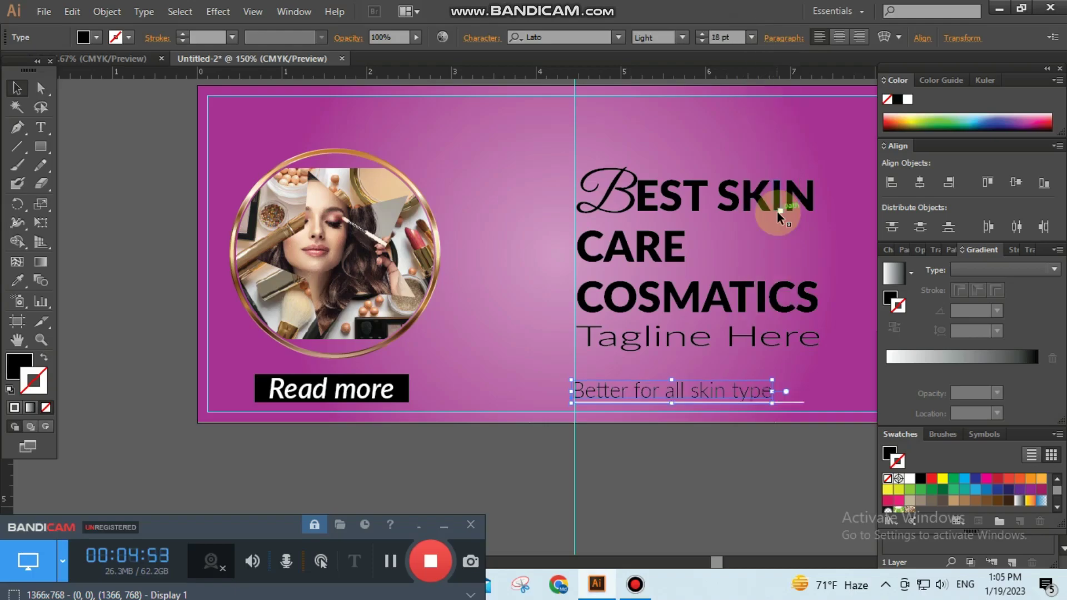
pyautogui.press('Right')
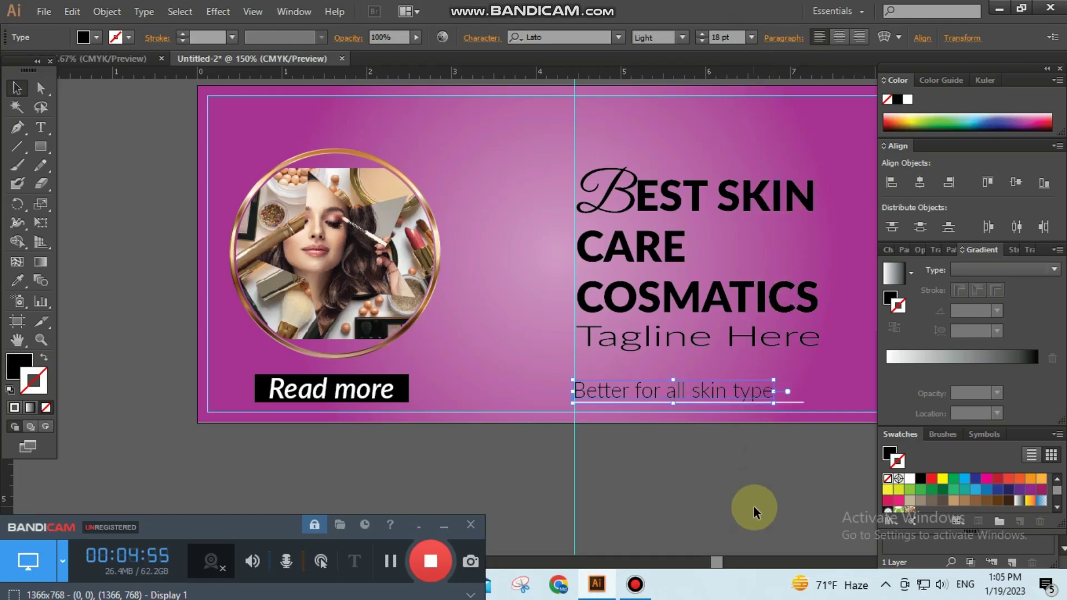
pyautogui.press('Right')
pyautogui.press('Right')
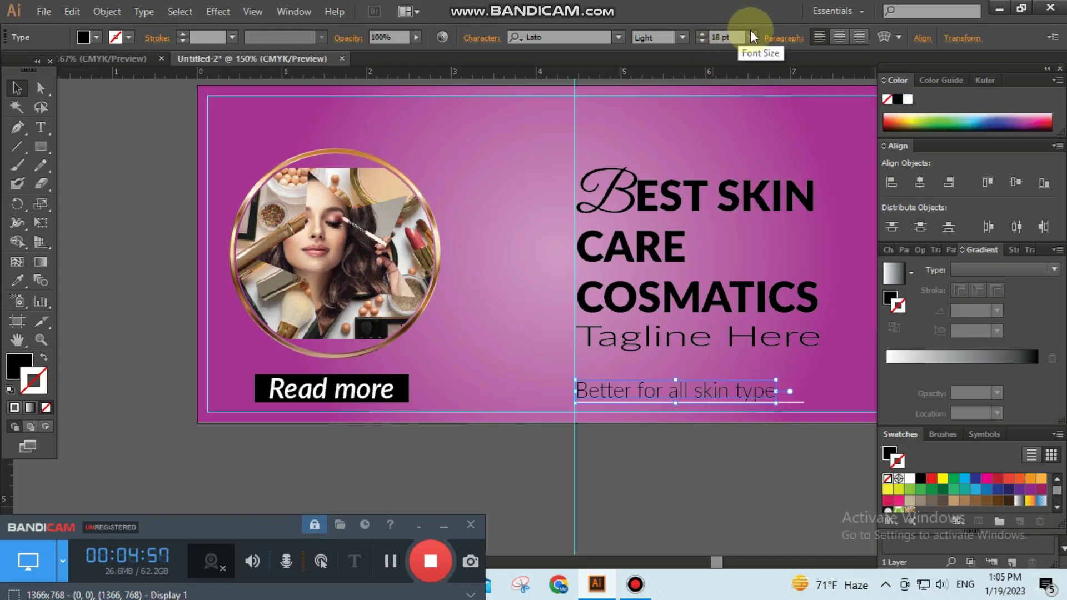
pyautogui.click(750, 37)
pyautogui.click(777, 214)
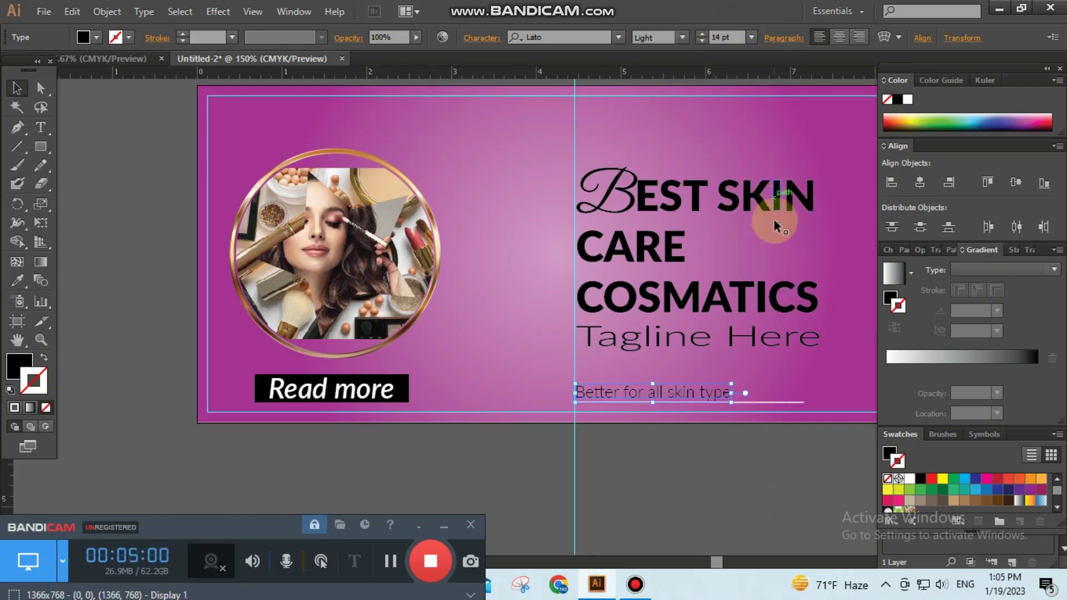
pyautogui.click(784, 527)
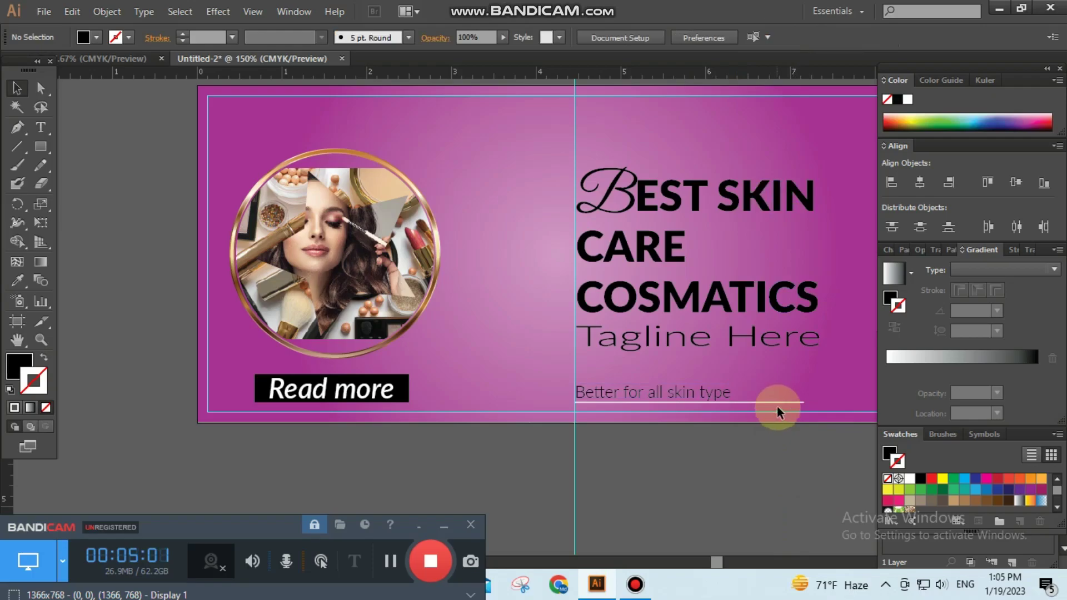
pyautogui.click(717, 392)
pyautogui.click(751, 37)
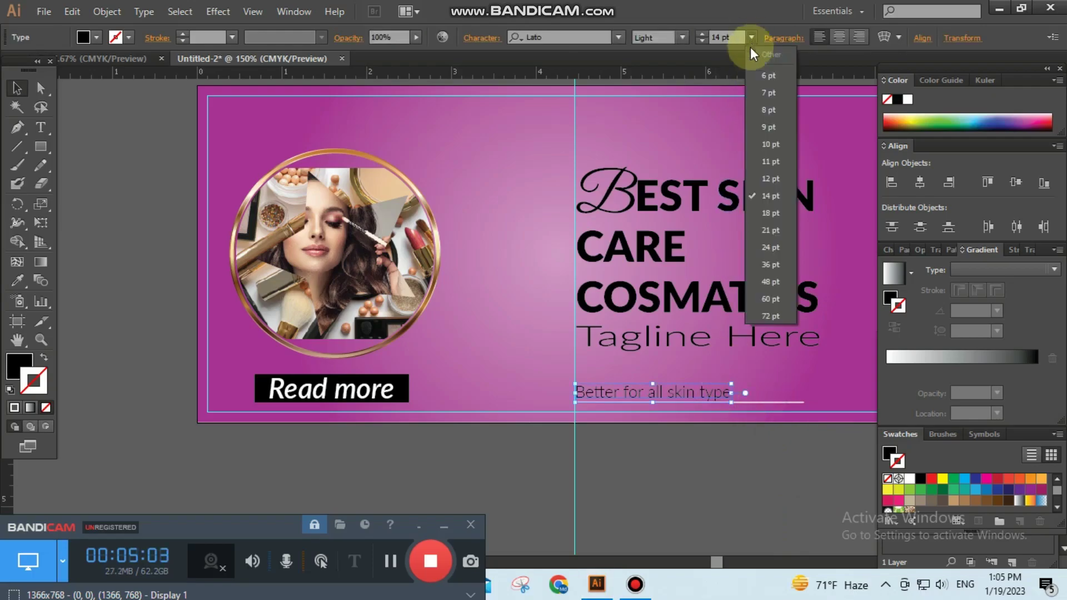
pyautogui.click(768, 213)
# - Shorten the white rule under the tagline to about 2.38 in, ending beneath the text
pyautogui.click(798, 403)
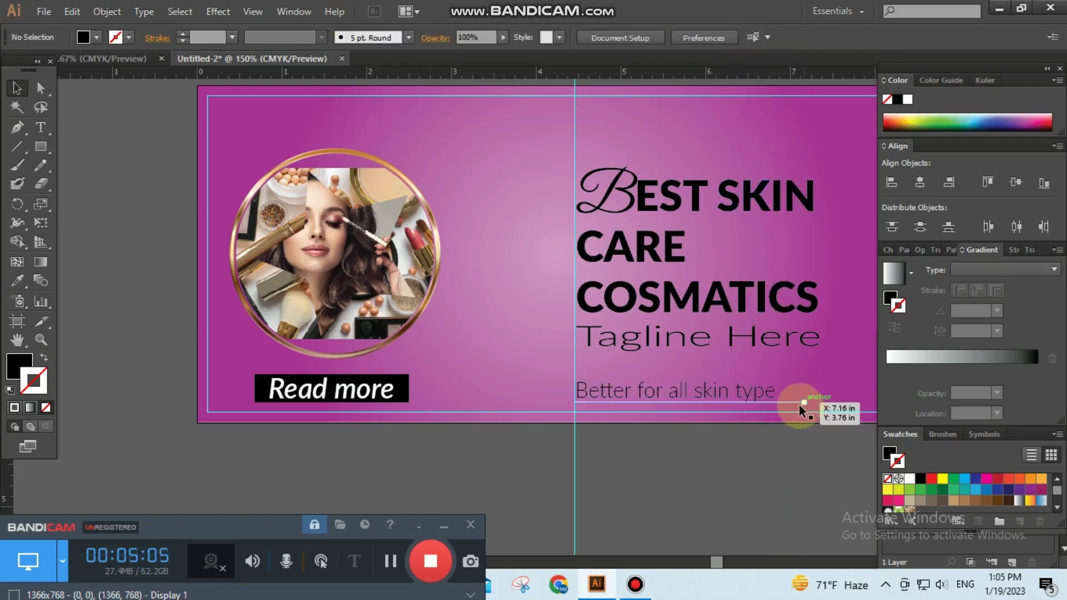
pyautogui.moveTo(806, 405); pyautogui.dragTo(776, 407)
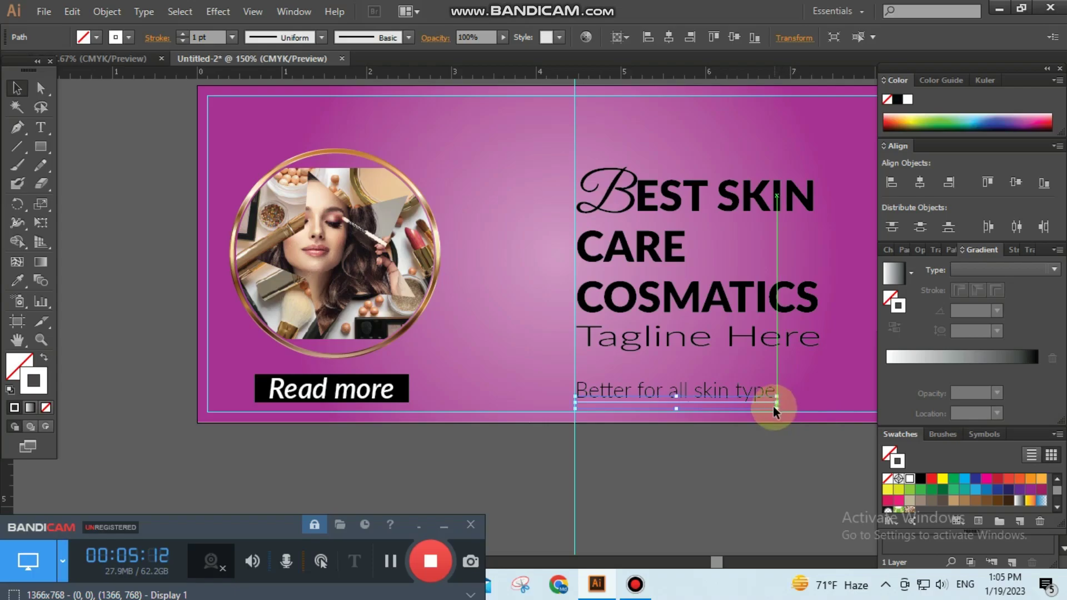
pyautogui.click(786, 469)
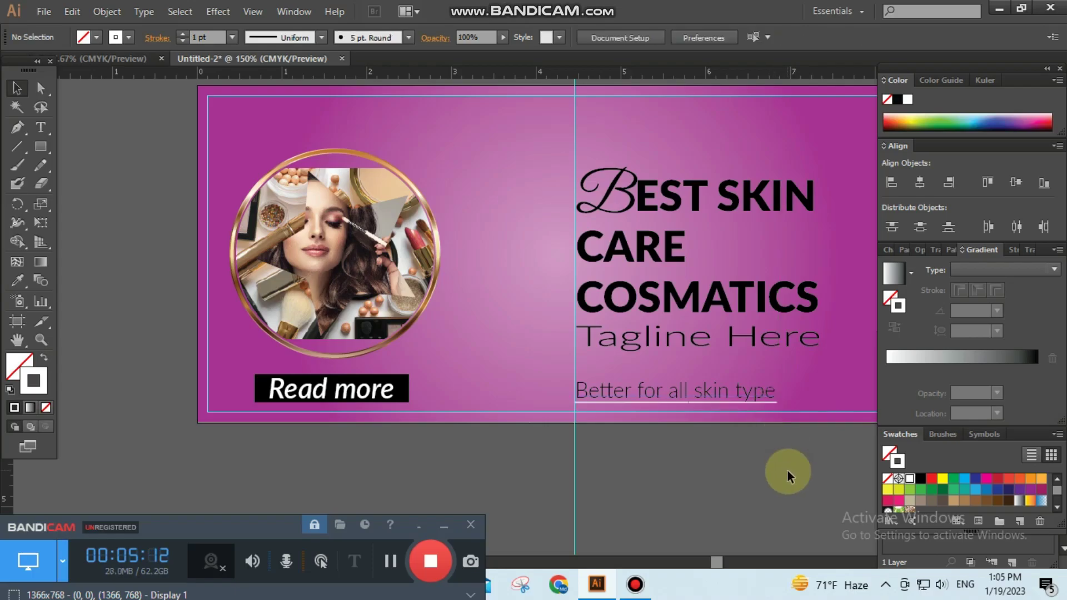
# - Make the 'Better for all skin type' text white
pyautogui.click(753, 392)
pyautogui.click(90, 39)
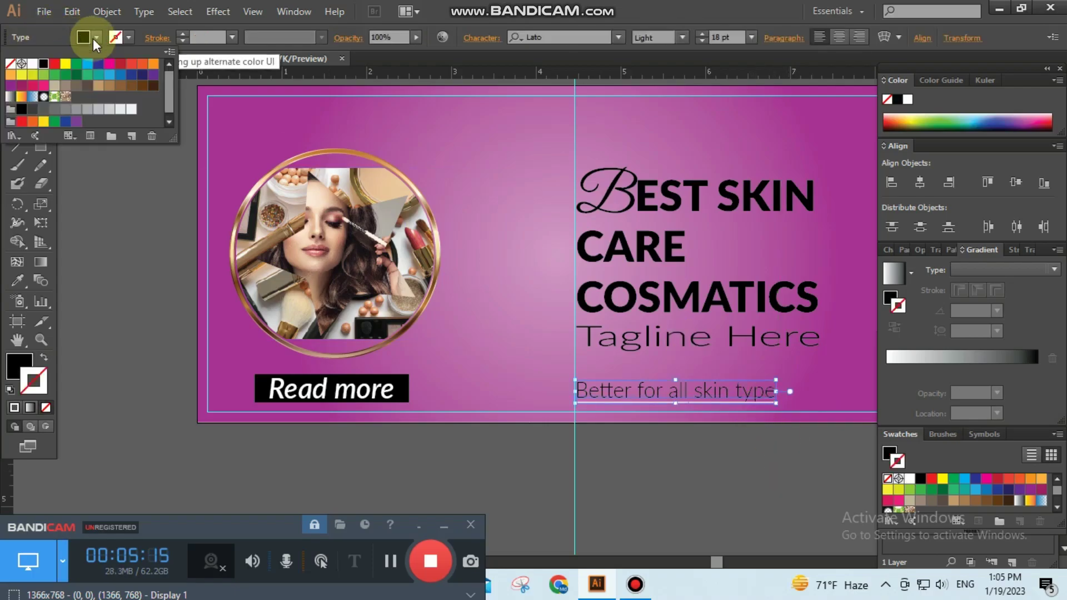
pyautogui.click(30, 83)
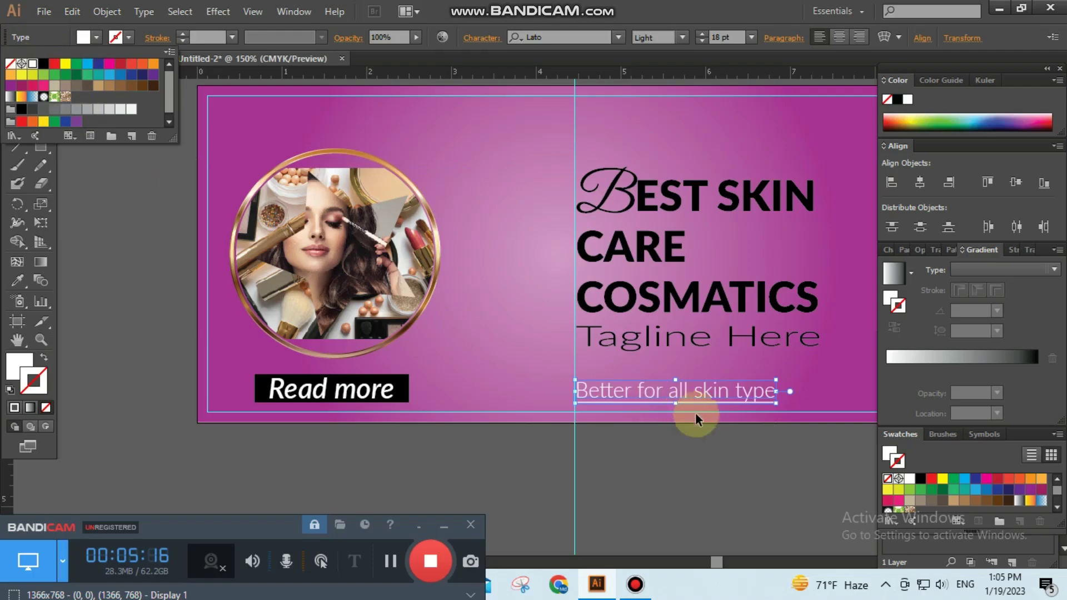
pyautogui.click(712, 450)
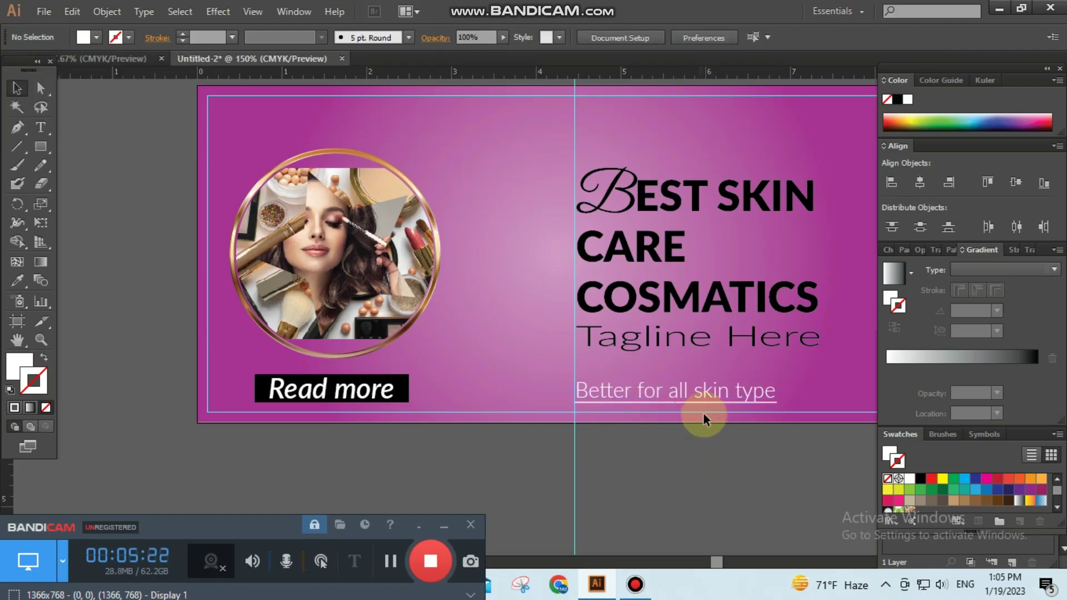
# - Make the 'Tagline Here' text white
pyautogui.click(605, 336)
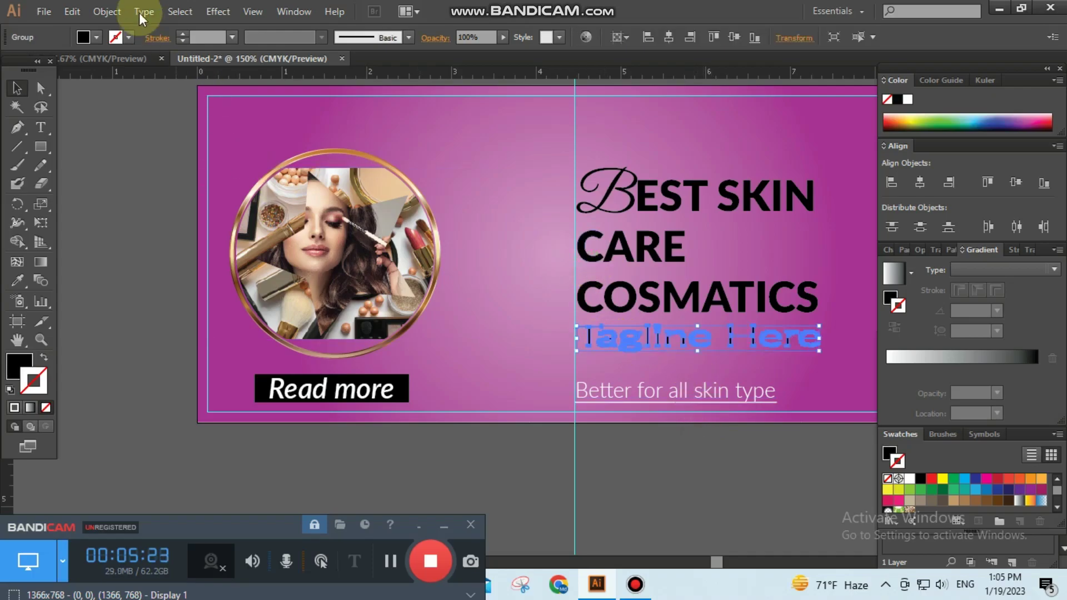
pyautogui.click(96, 37)
pyautogui.click(28, 71)
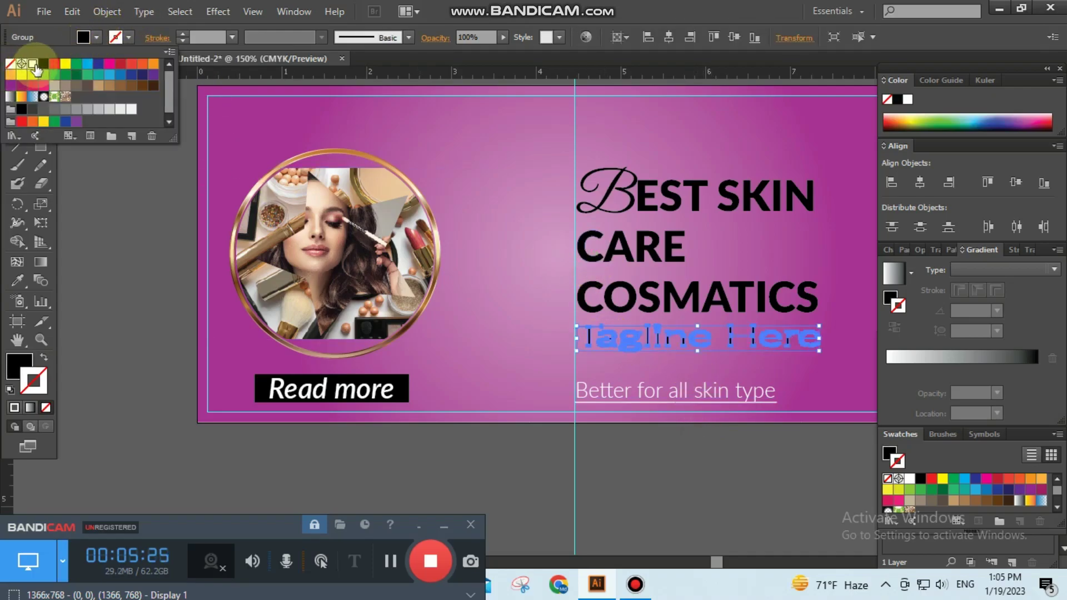
pyautogui.click(670, 453)
pyautogui.click(671, 452)
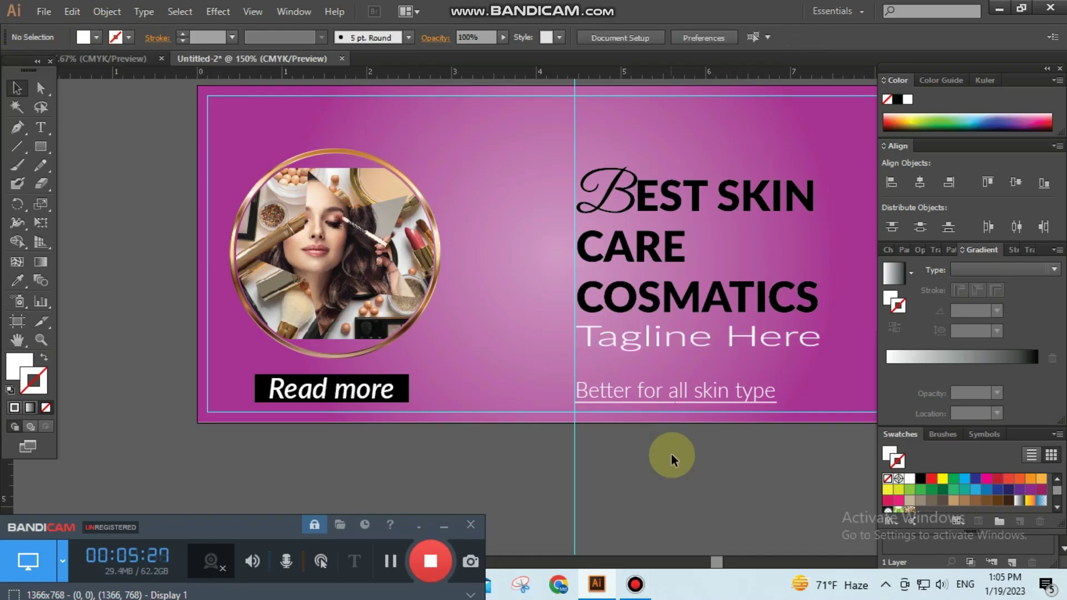
# - Give the heading a 50 pt 3D Extrude & Bevel, rotated face-on with X rotation 0°
pyautogui.click(697, 303)
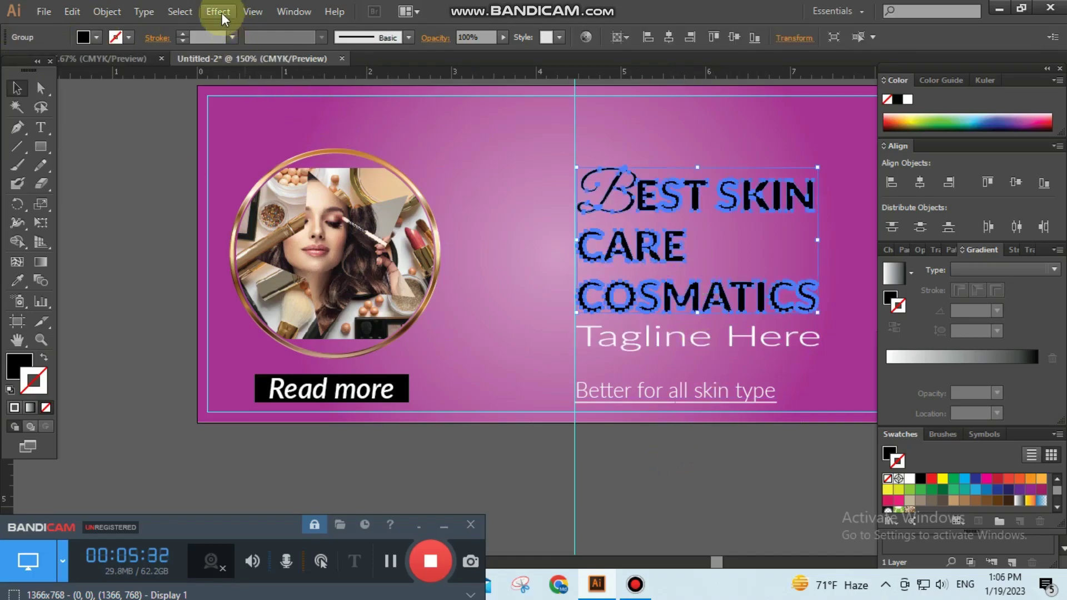
pyautogui.click(218, 12)
pyautogui.moveTo(231, 100)
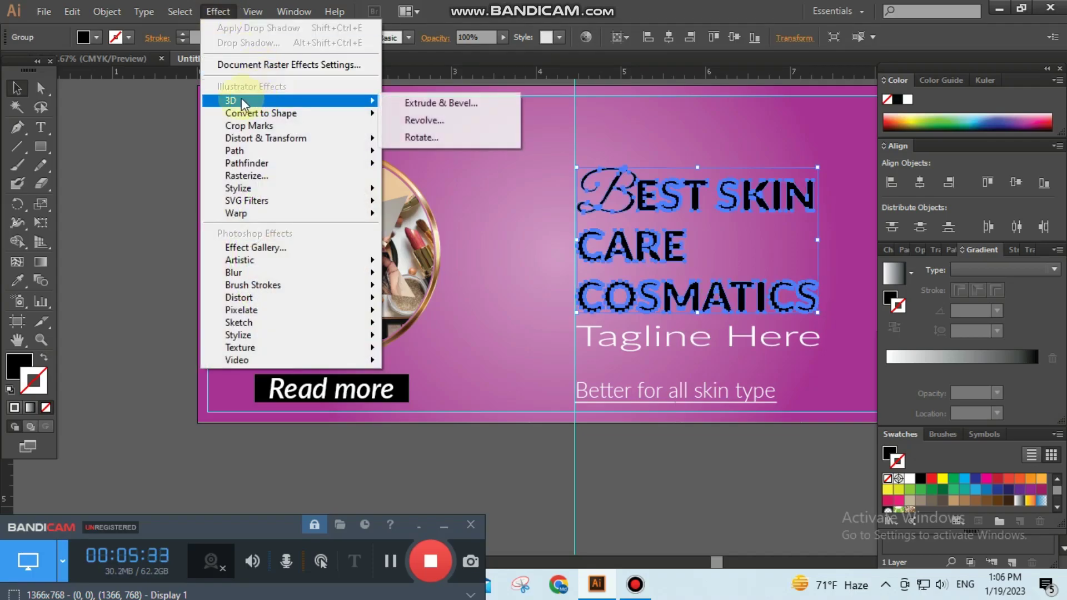
pyautogui.click(428, 103)
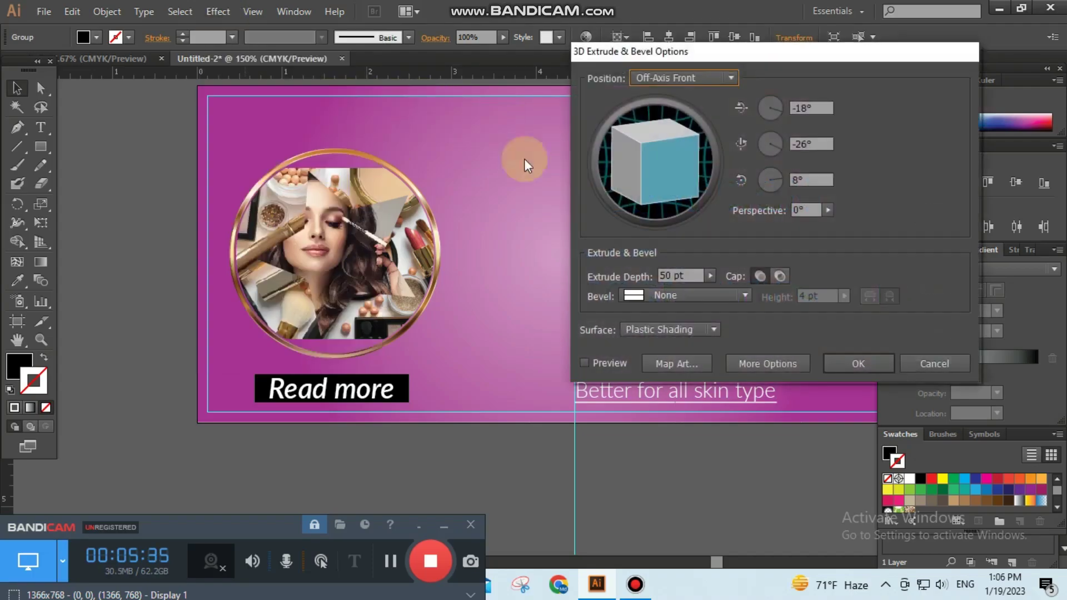
pyautogui.moveTo(638, 172)
pyautogui.mouseDown()
pyautogui.moveTo(629, 172)
pyautogui.moveTo(679, 146)
pyautogui.mouseUp()
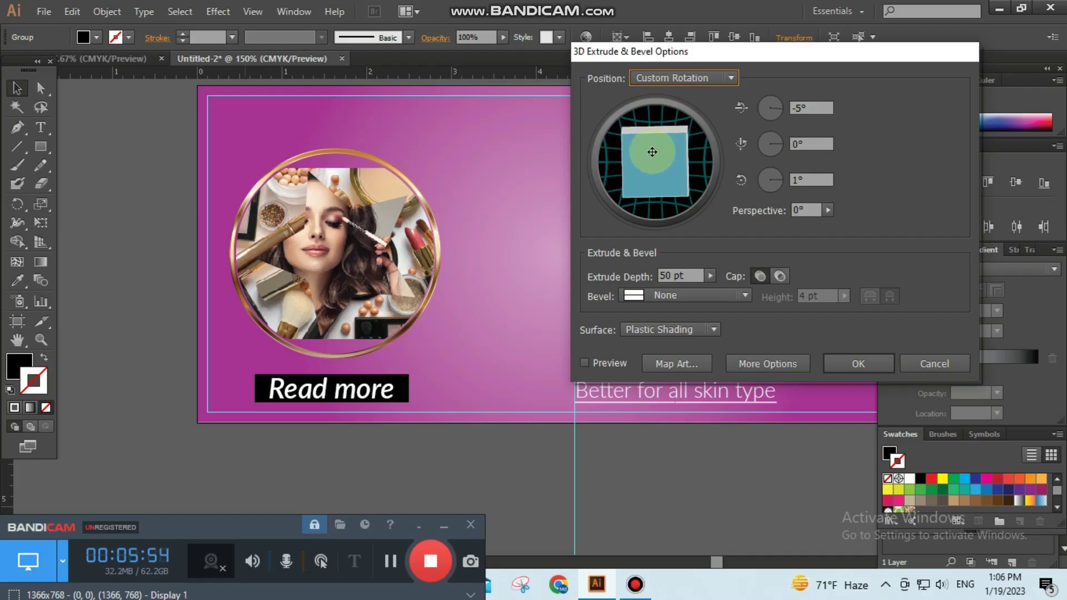
pyautogui.moveTo(653, 152); pyautogui.dragTo(653, 150)
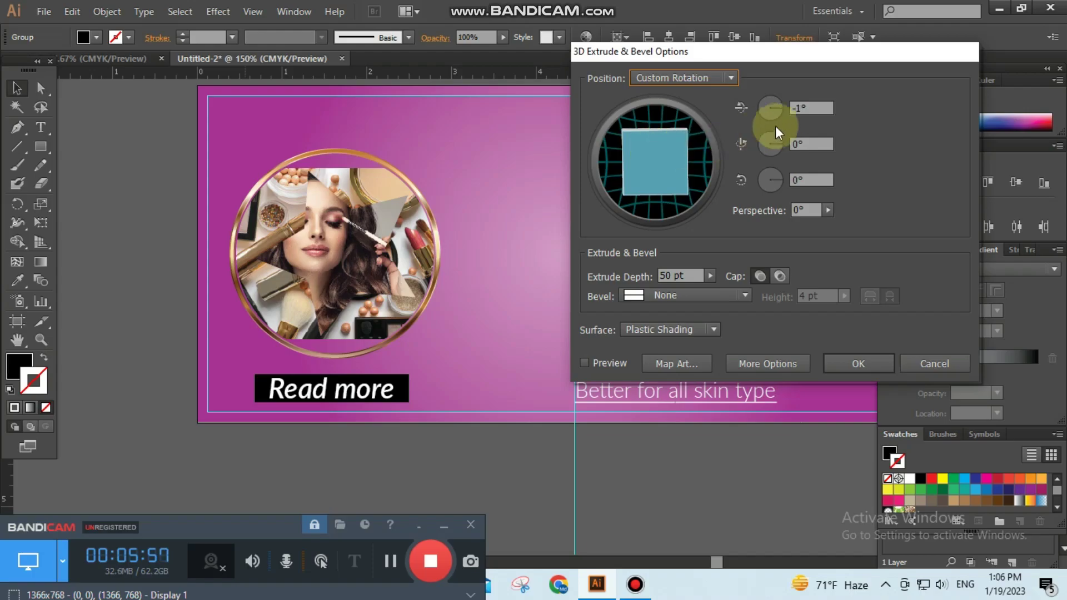
pyautogui.doubleClick(799, 109)
pyautogui.write('0')
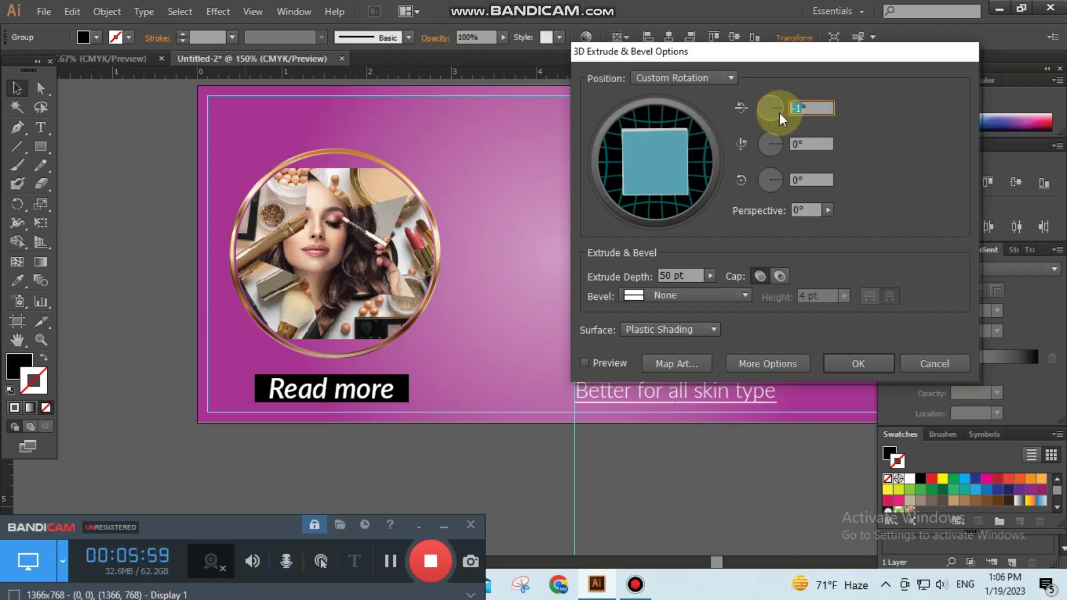
pyautogui.press('Return')
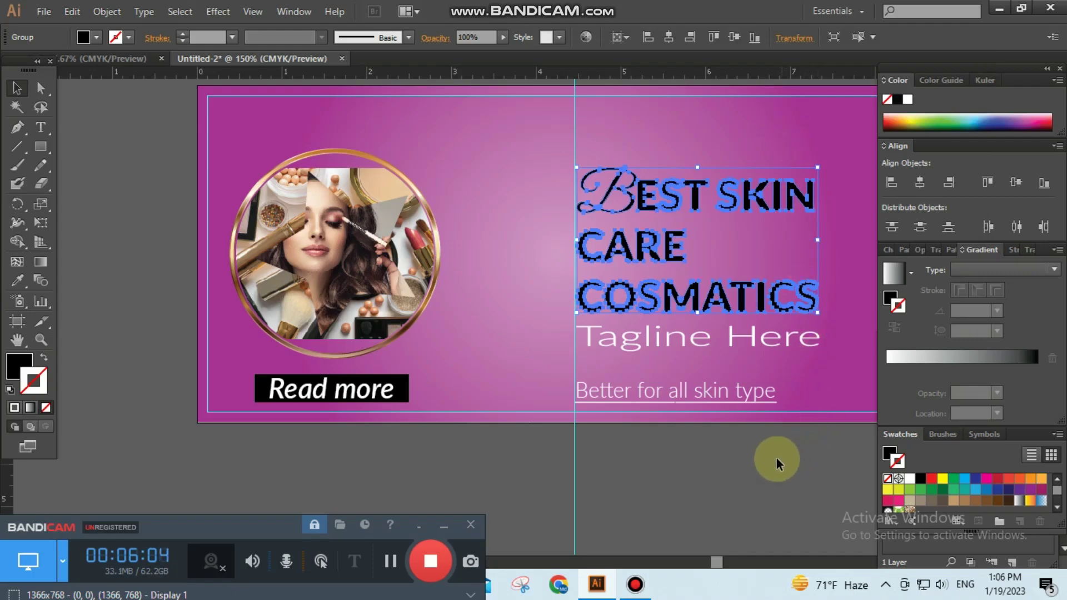
# - Reapply a 50 pt 3D Extrude & Bevel to the heading, rotated about -1°, -3°, 0°
pyautogui.click(217, 13)
pyautogui.moveTo(231, 100)
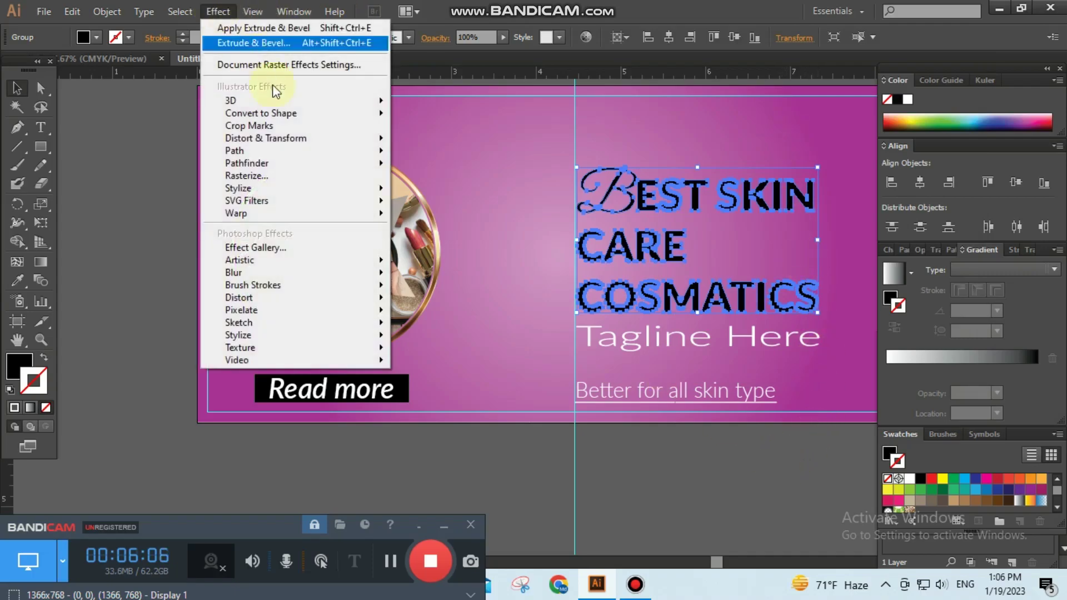
pyautogui.click(469, 105)
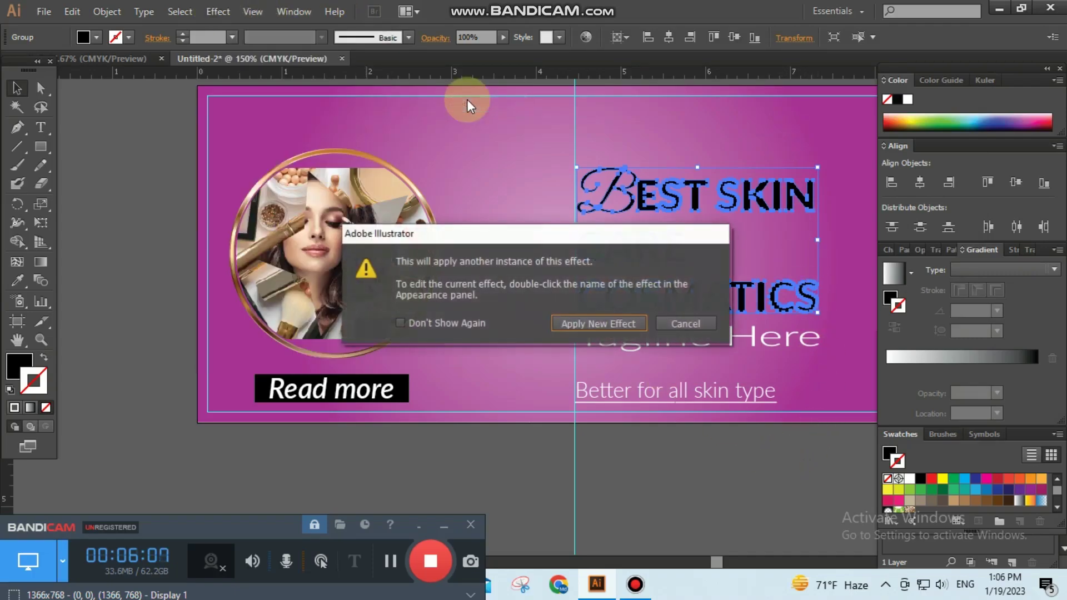
pyautogui.click(588, 324)
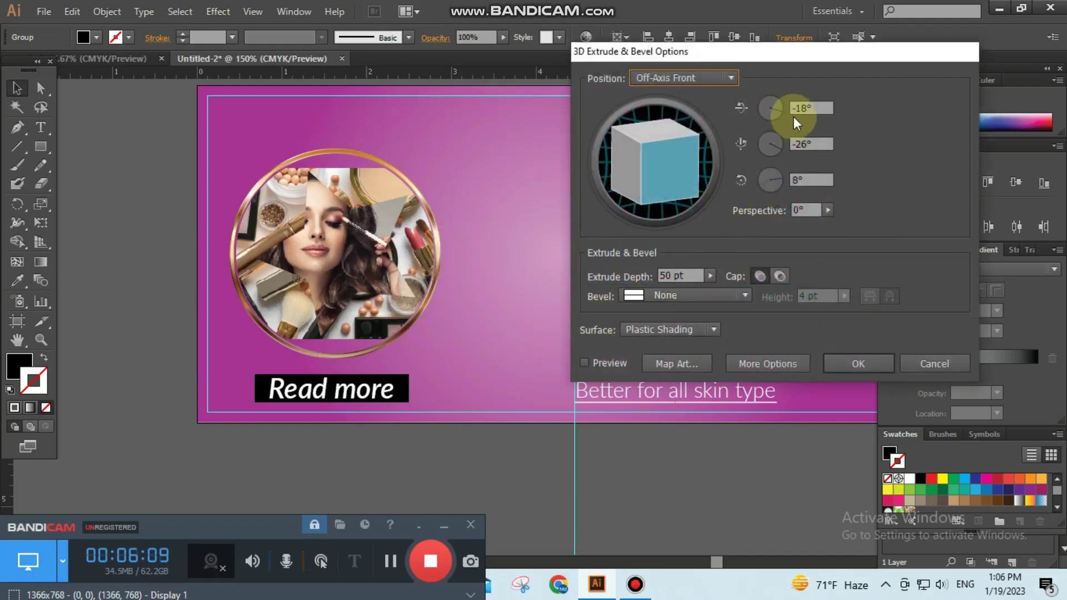
pyautogui.click(808, 108)
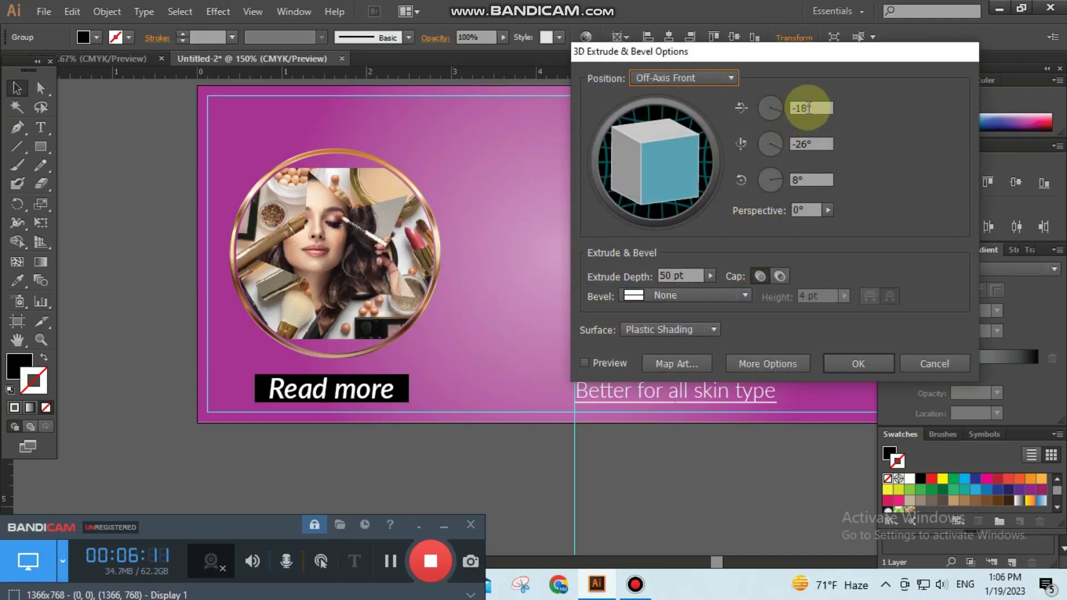
pyautogui.moveTo(650, 158)
pyautogui.mouseDown()
pyautogui.moveTo(640, 152)
pyautogui.moveTo(679, 176)
pyautogui.mouseUp()
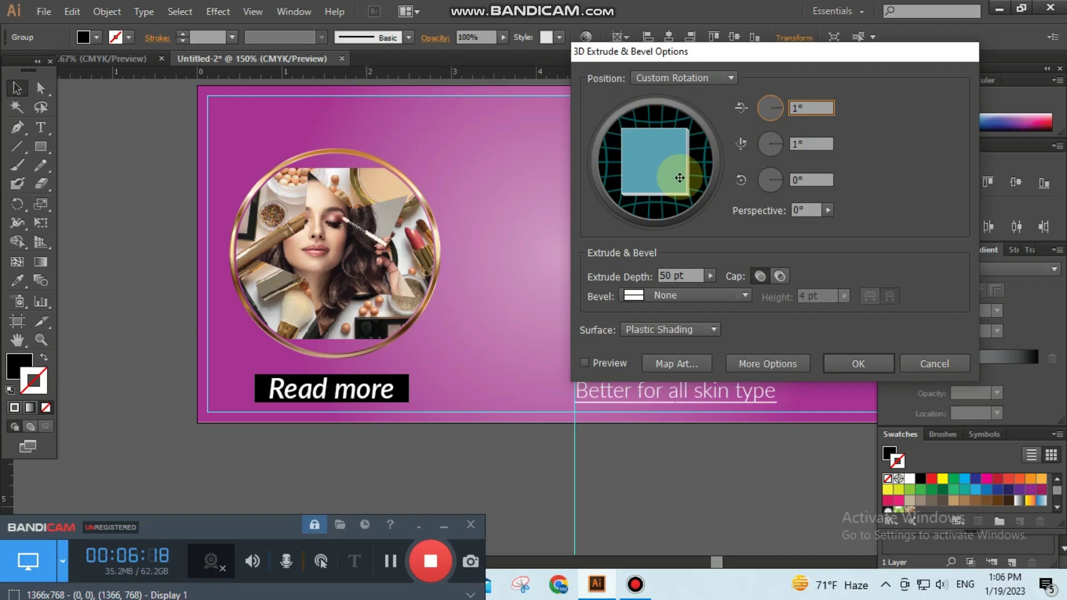
pyautogui.moveTo(679, 178); pyautogui.dragTo(683, 180)
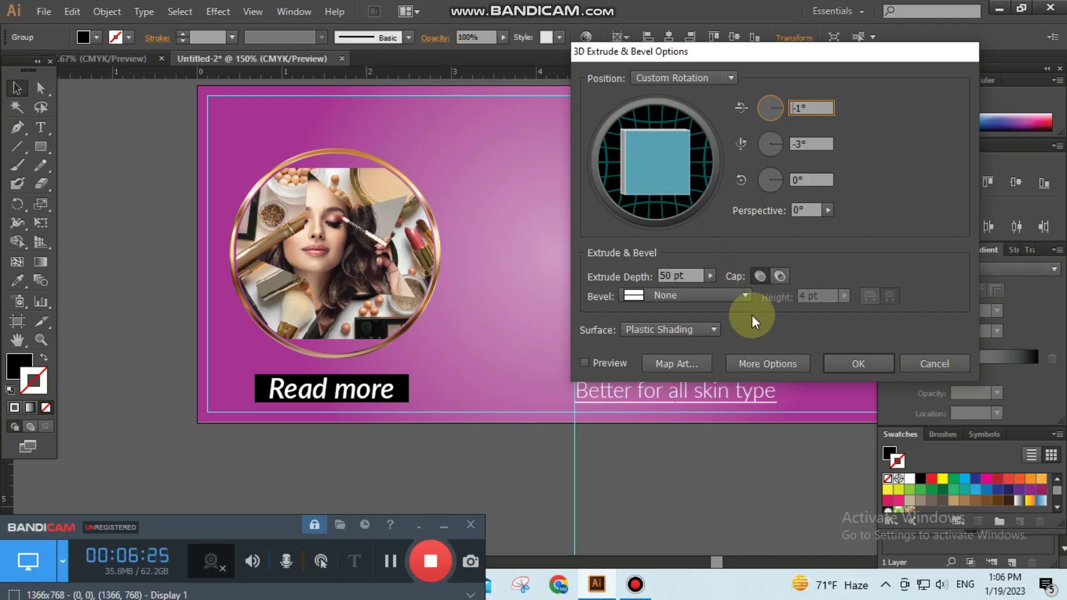
pyautogui.click(584, 367)
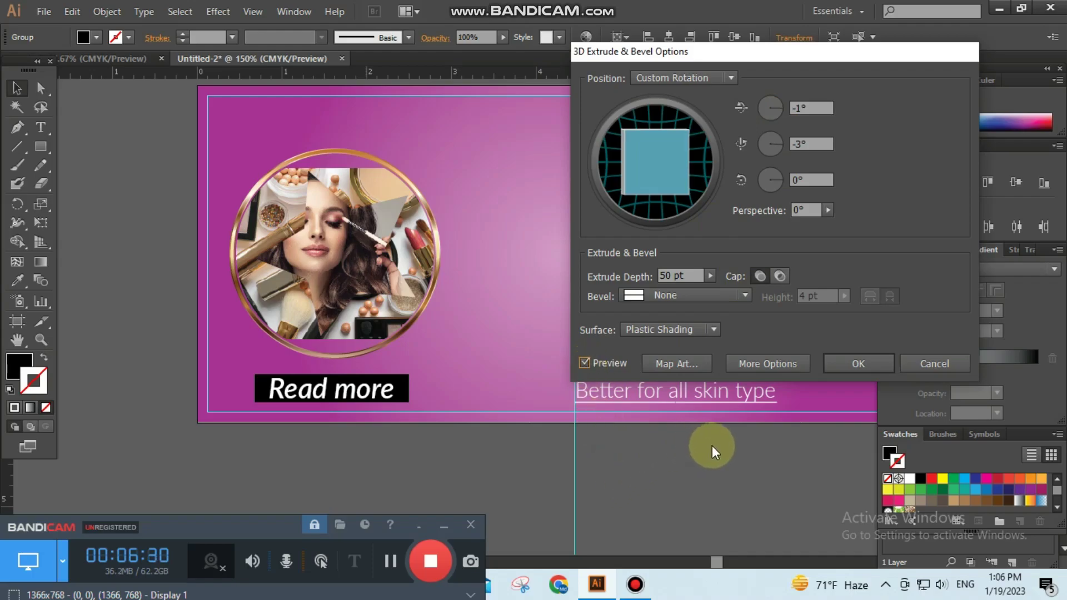
pyautogui.click(855, 365)
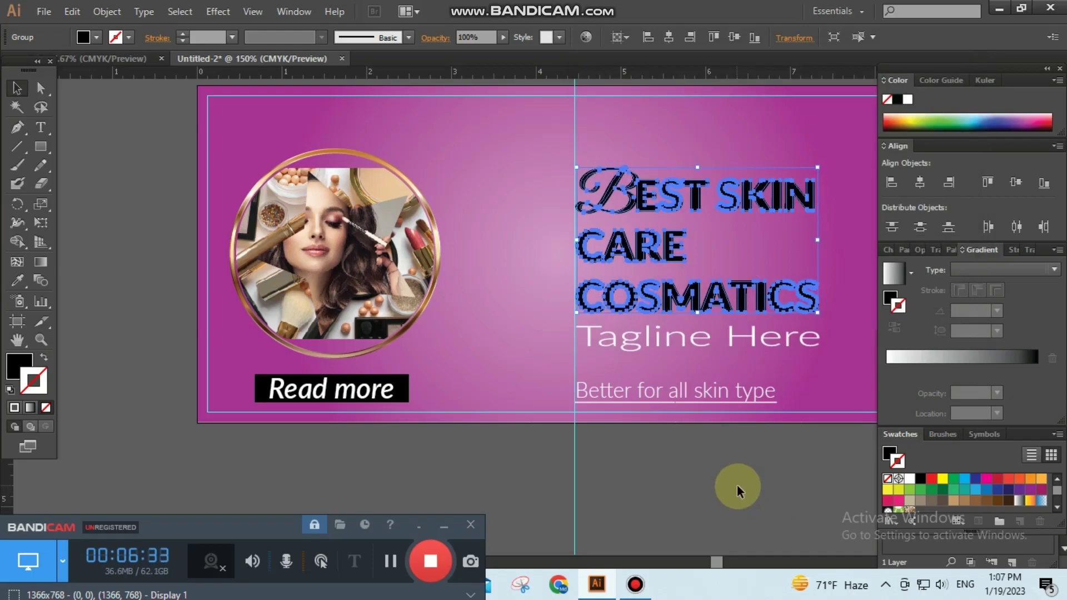
pyautogui.click(737, 484)
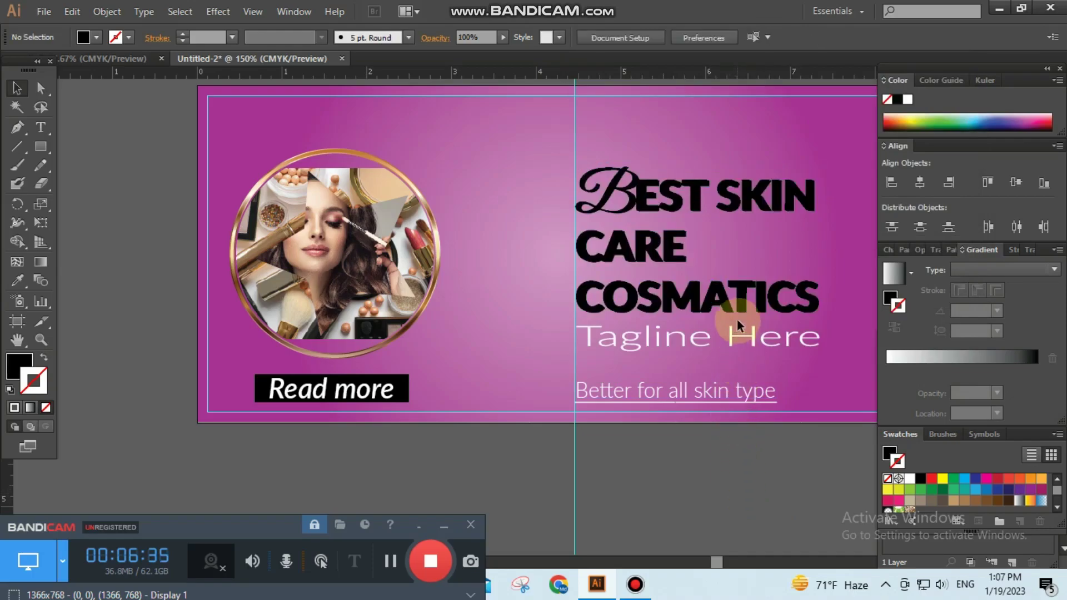
# - Add a Multiply drop shadow at 50% opacity with 2 in blur to the 3D heading
pyautogui.click(726, 294)
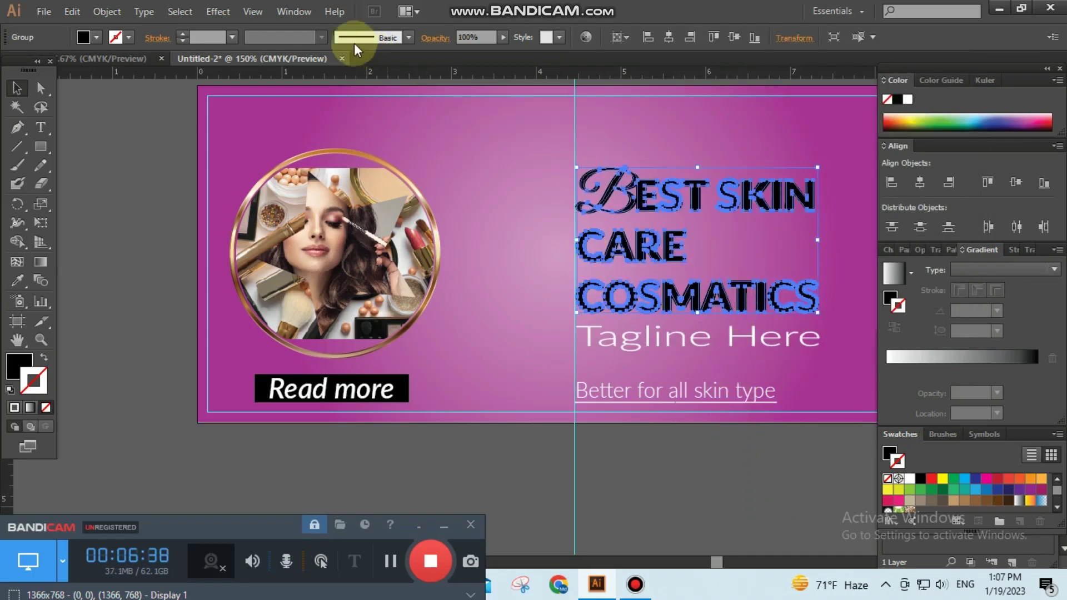
pyautogui.click(217, 11)
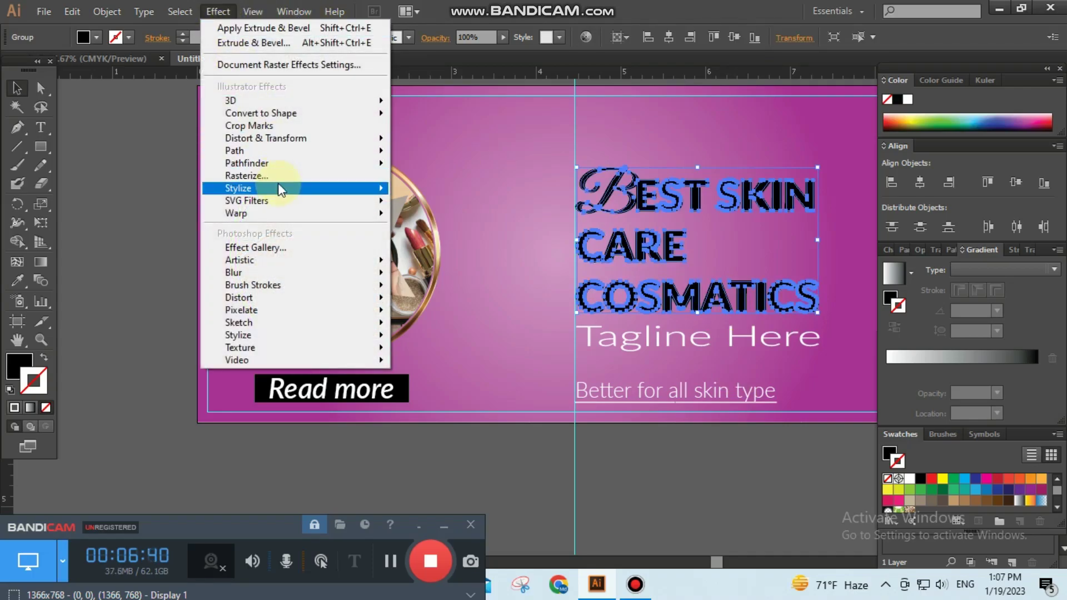
pyautogui.moveTo(238, 188)
pyautogui.click(439, 189)
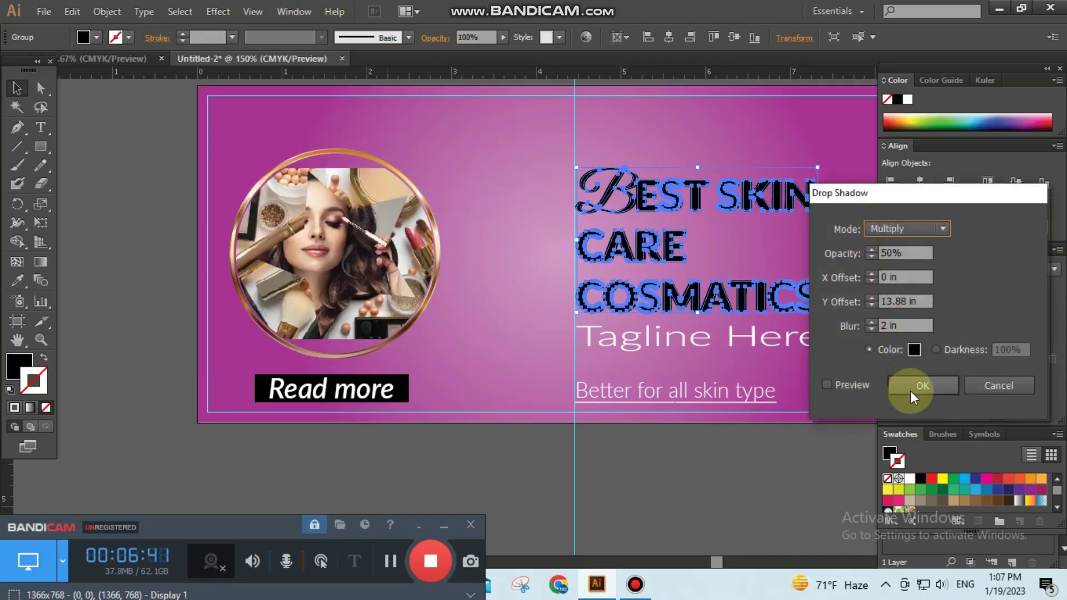
pyautogui.click(827, 384)
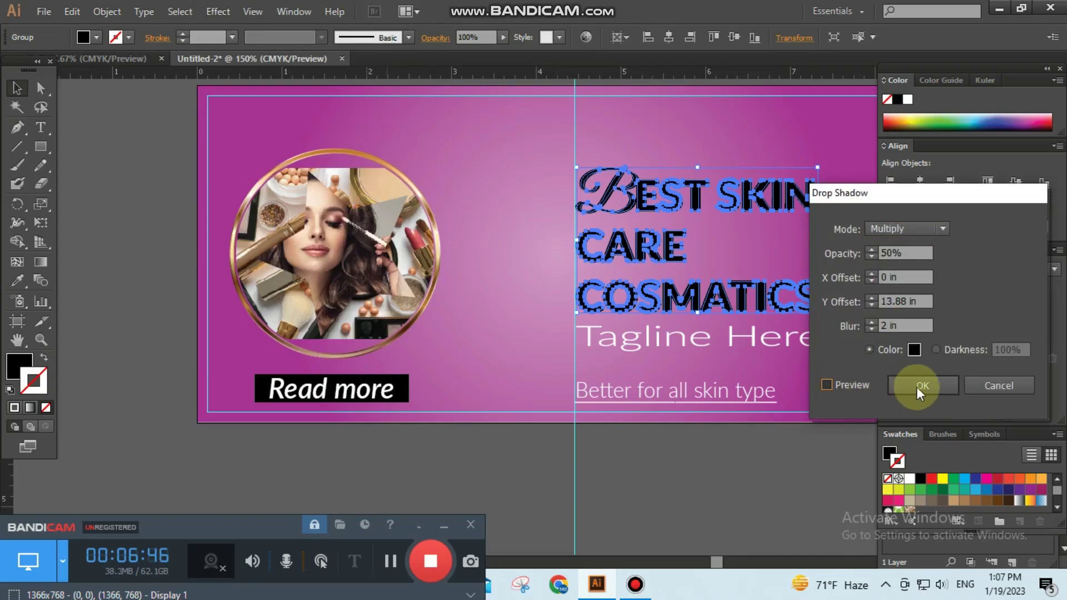
pyautogui.press('space')
pyautogui.click(915, 386)
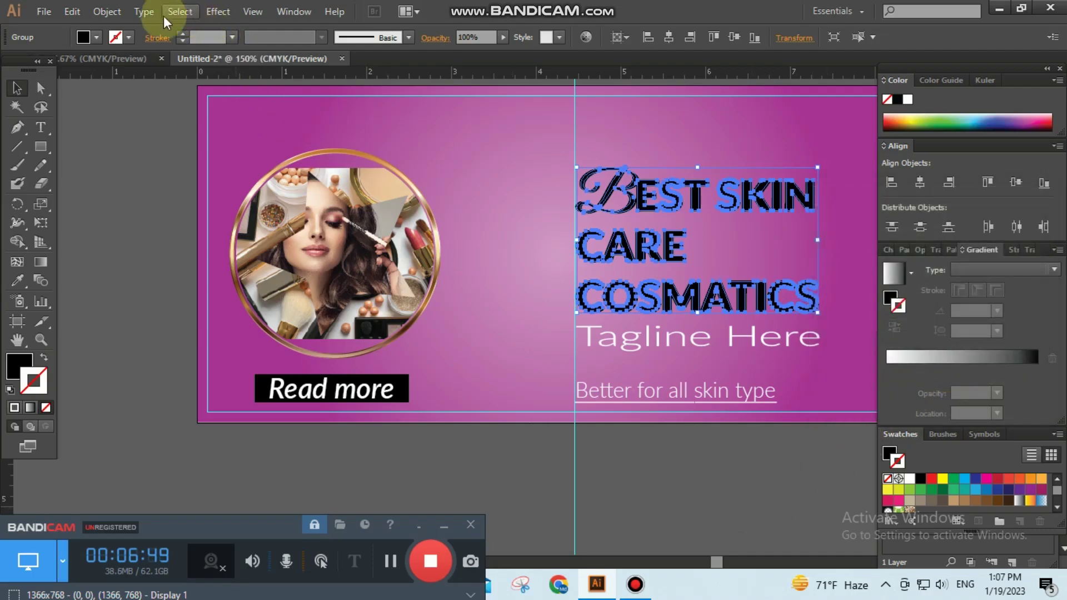
# - Fill the 3D heading white so its extruded edges appear pale grey
pyautogui.click(95, 38)
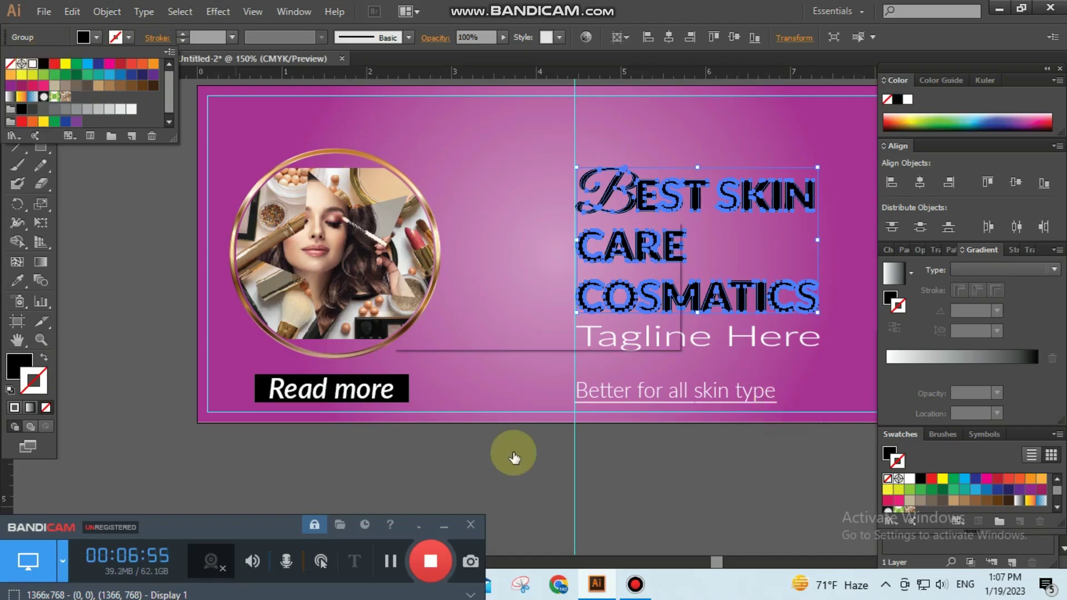
pyautogui.click(737, 478)
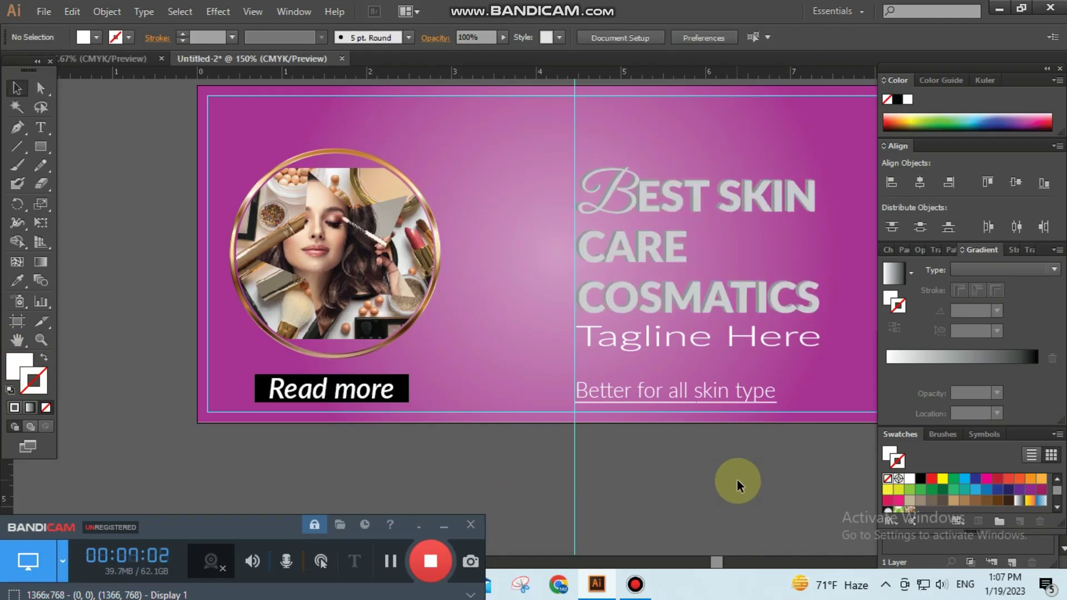
pyautogui.scroll(-1, 643, 375)
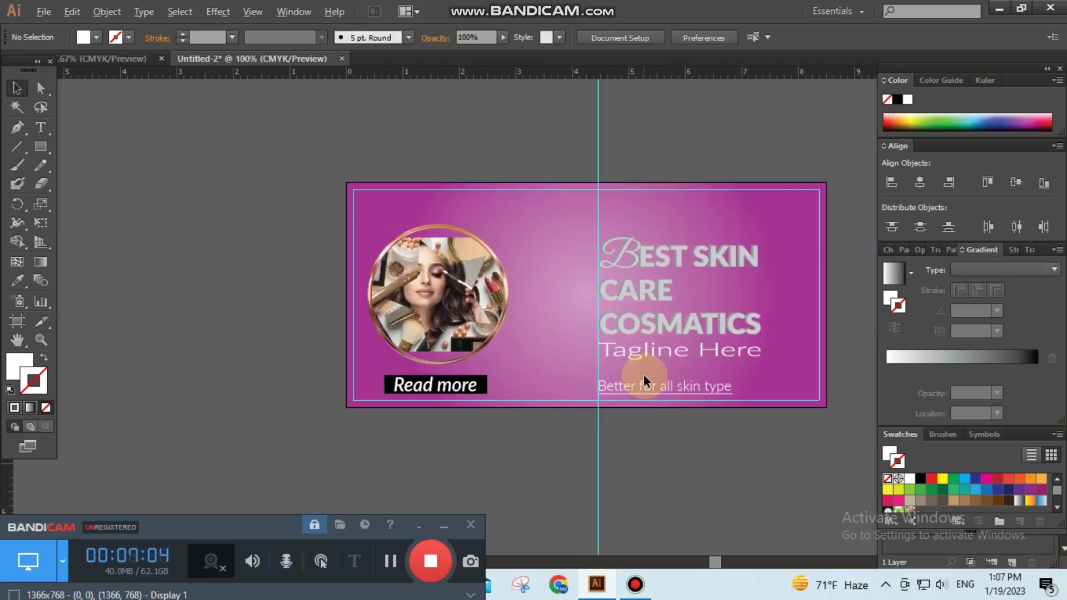
pyautogui.moveTo(556, 459); pyautogui.dragTo(617, 483)
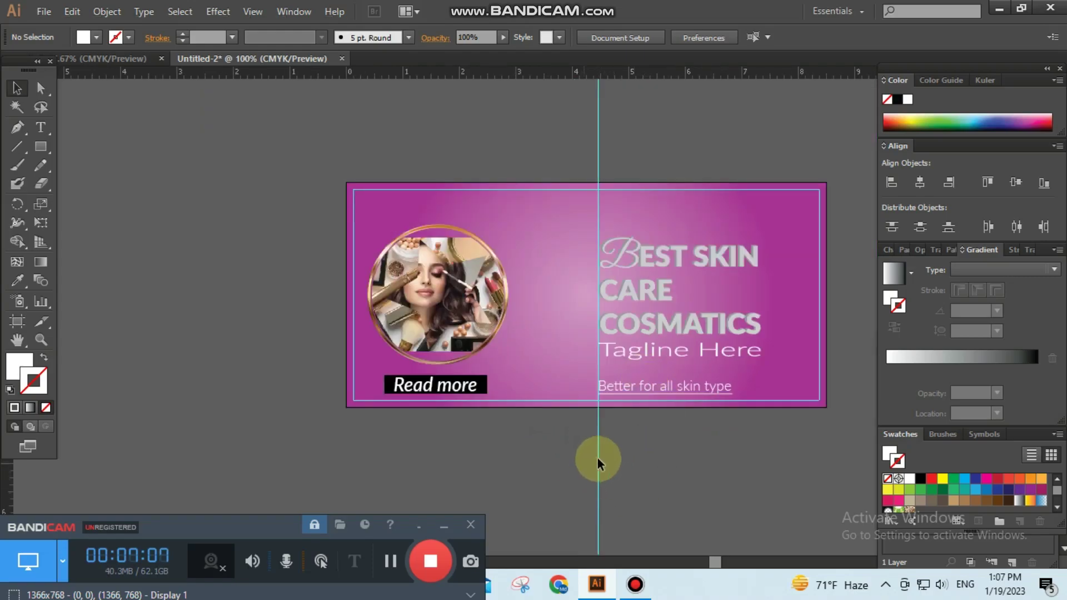
# - Unlock all objects including the magenta background, then hide the guides
pyautogui.moveTo(583, 447); pyautogui.dragTo(613, 468)
pyautogui.click(104, 13)
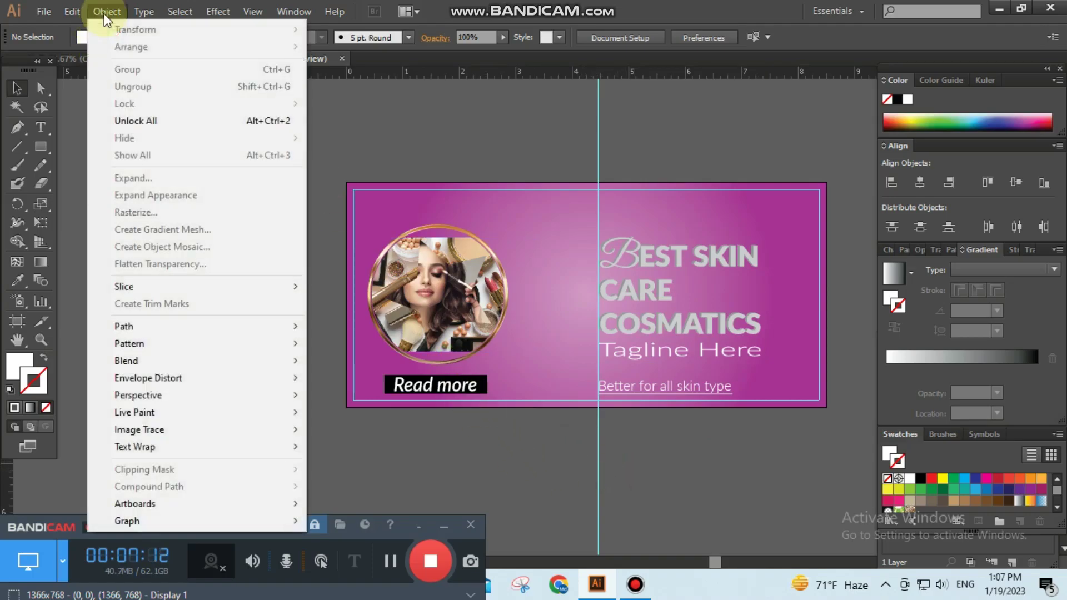
pyautogui.click(128, 121)
pyautogui.moveTo(479, 112); pyautogui.dragTo(641, 160)
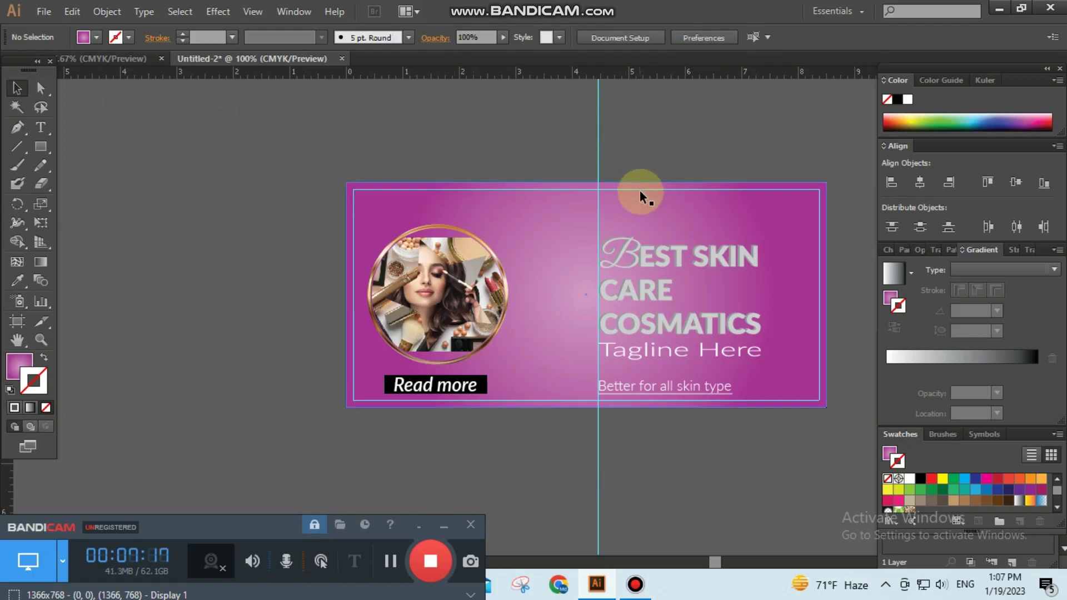
pyautogui.click(525, 188)
pyautogui.keyDown('shift'); pyautogui.click(510, 185); pyautogui.keyUp('shift')
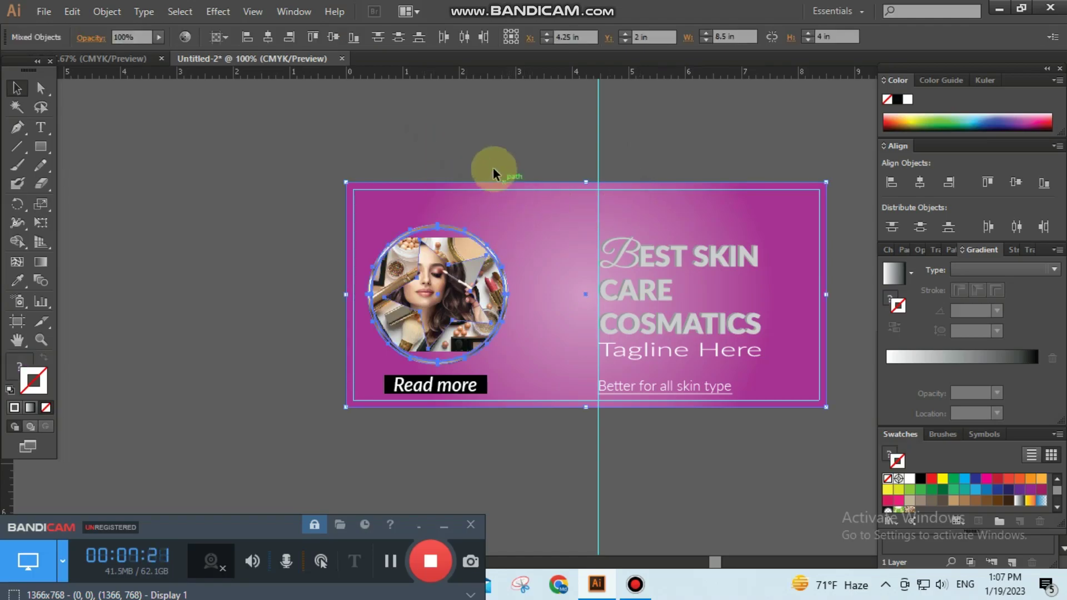
pyautogui.click(492, 167)
pyautogui.rightClick(496, 191)
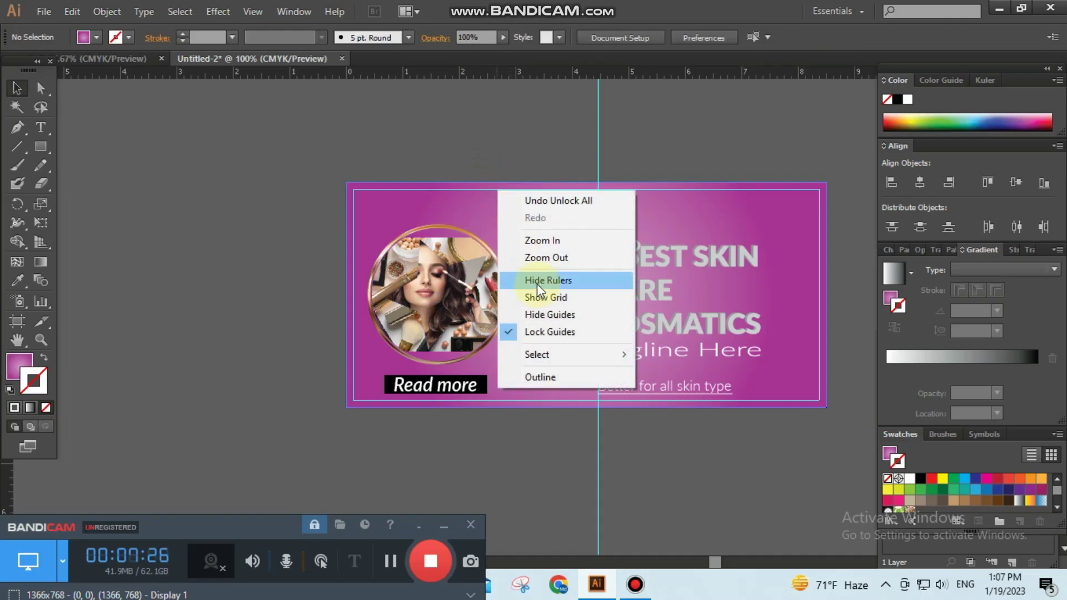
pyautogui.click(543, 314)
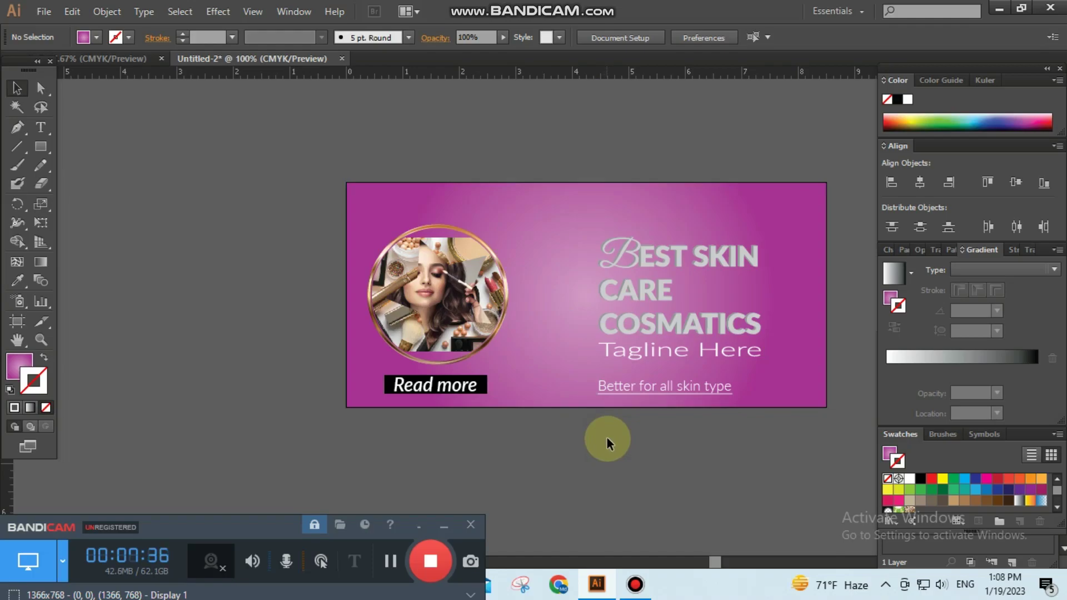
# - Draw a small sample rectangle on the pasteboard left of the banner
pyautogui.click(796, 309)
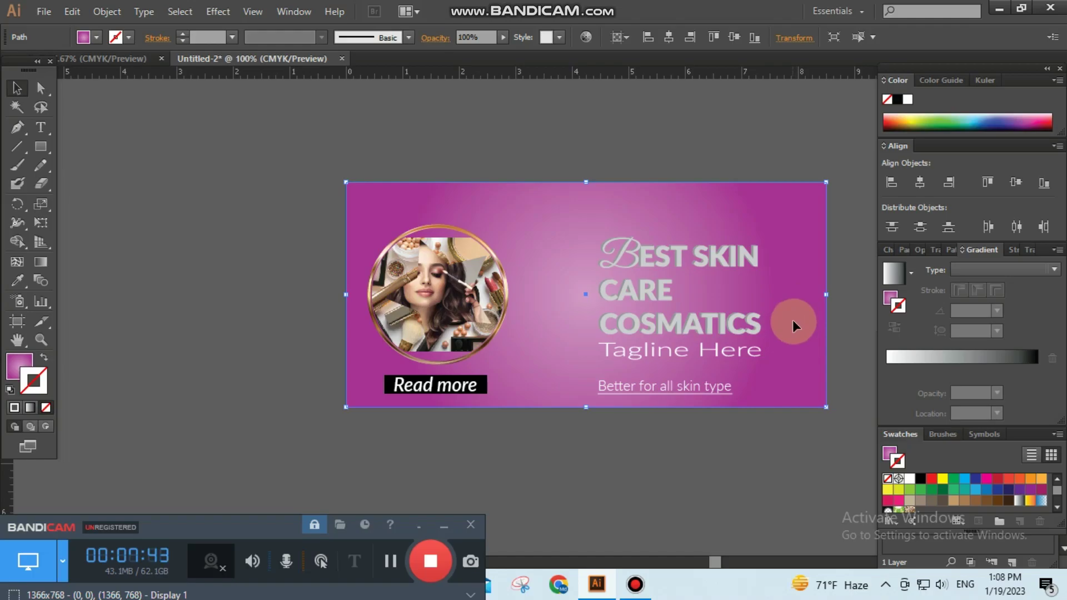
pyautogui.click(40, 146)
pyautogui.moveTo(188, 131); pyautogui.dragTo(246, 182)
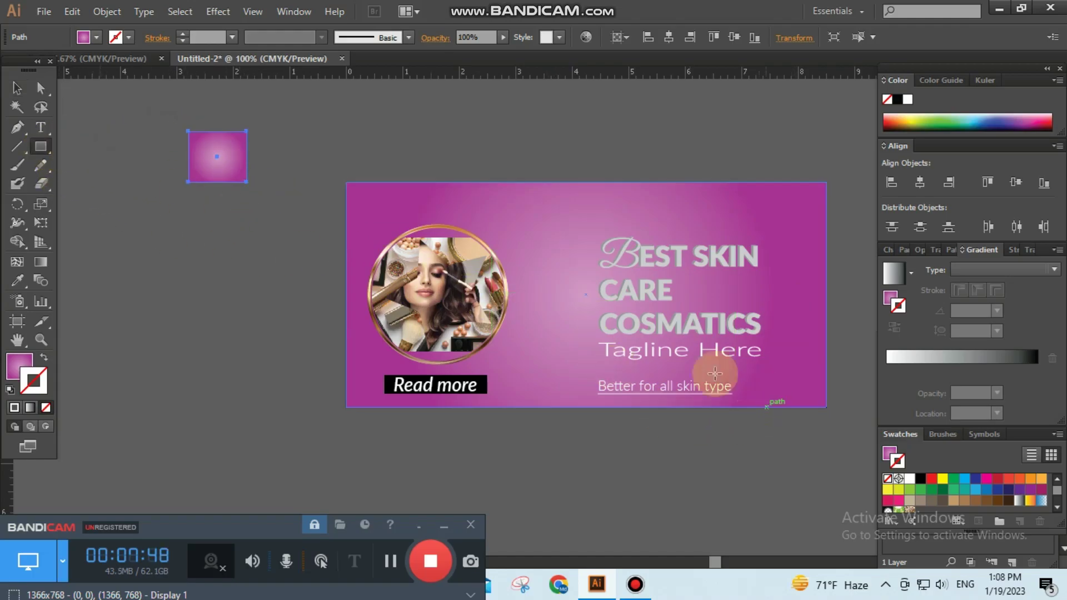
pyautogui.click(17, 88)
pyautogui.click(716, 422)
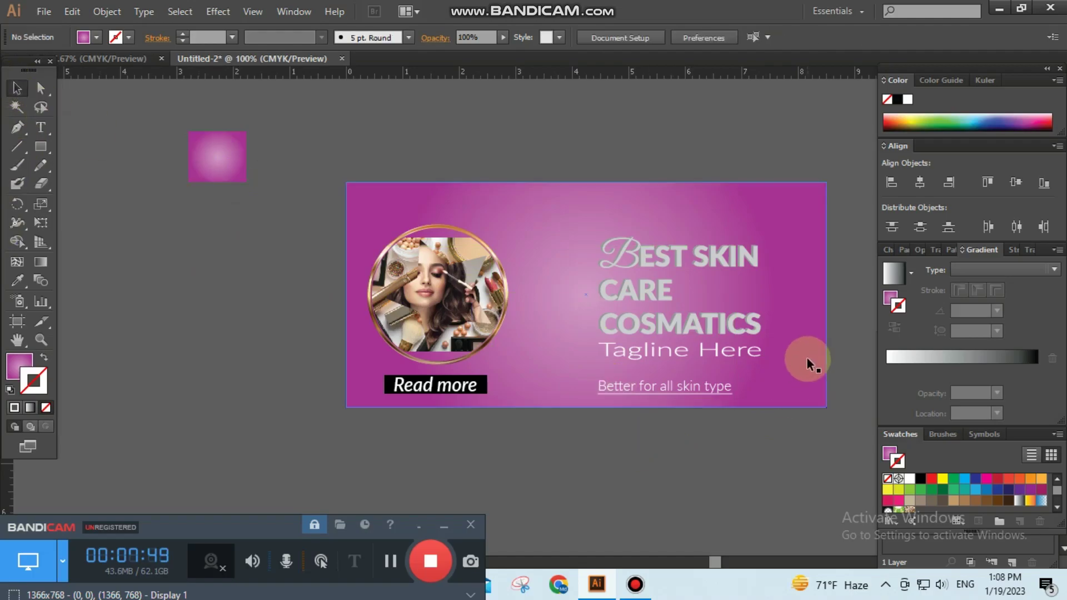
# - Re-aim the background's radial gradient so its off-centre glow sits beside the circular photo
pyautogui.click(807, 360)
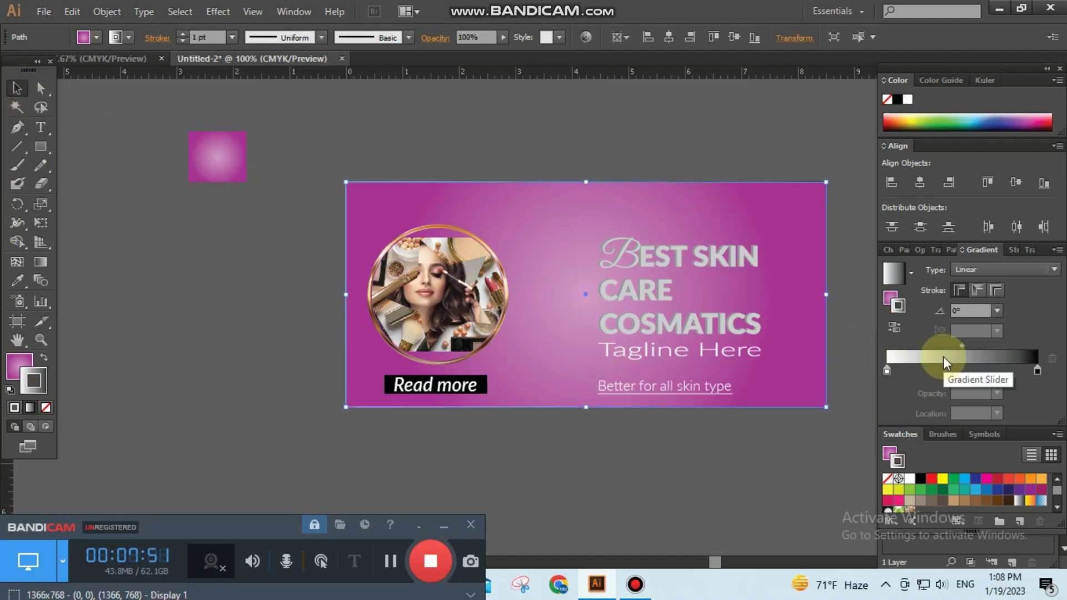
pyautogui.click(41, 265)
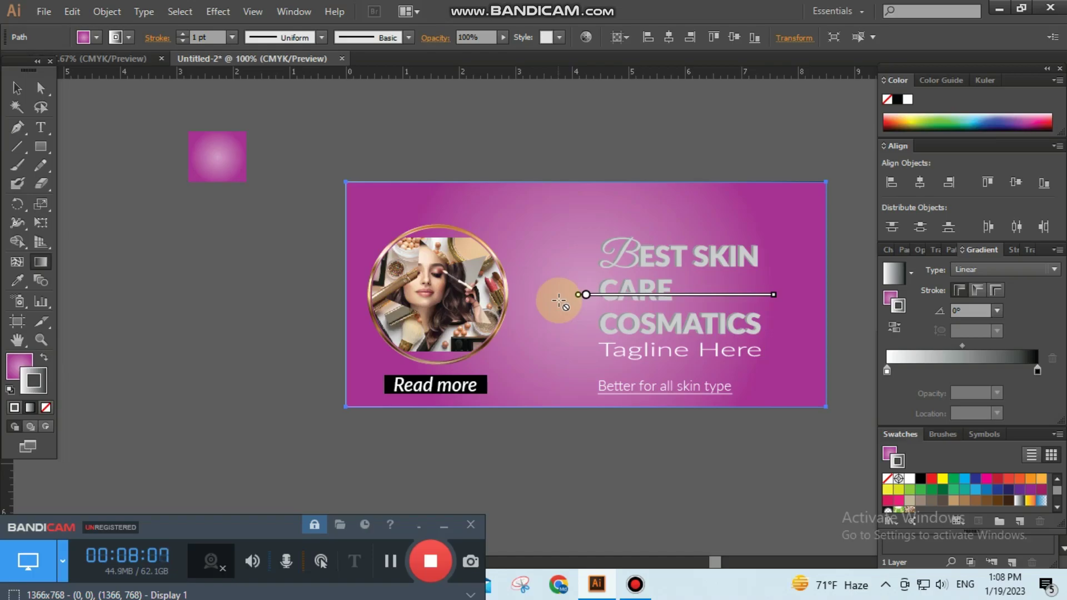
pyautogui.press('v')
pyautogui.hotkey('ctrl', 'shift', 'a')
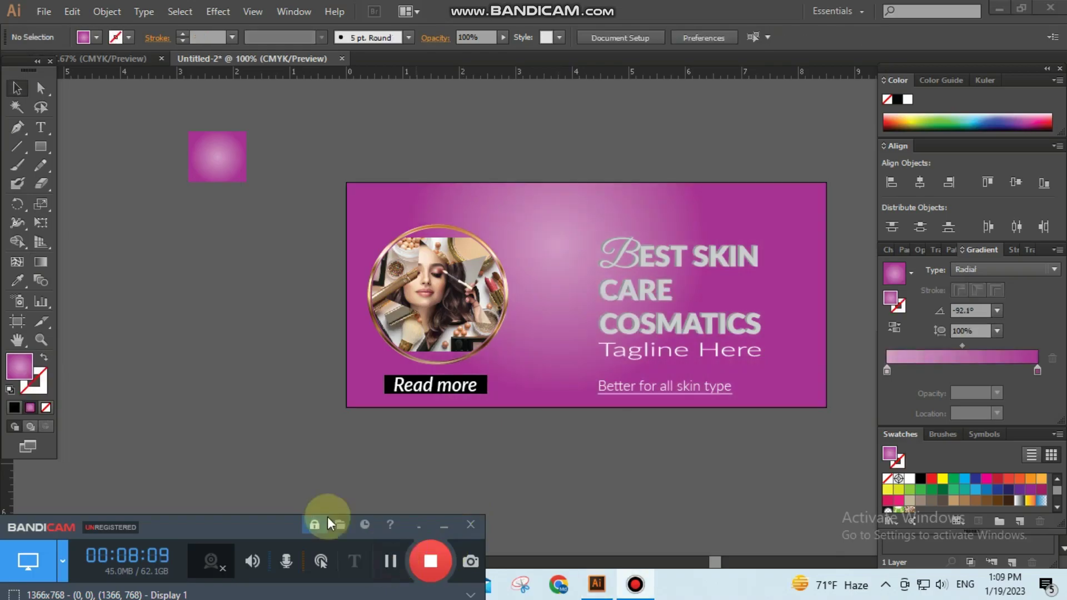
pyautogui.click(45, 268)
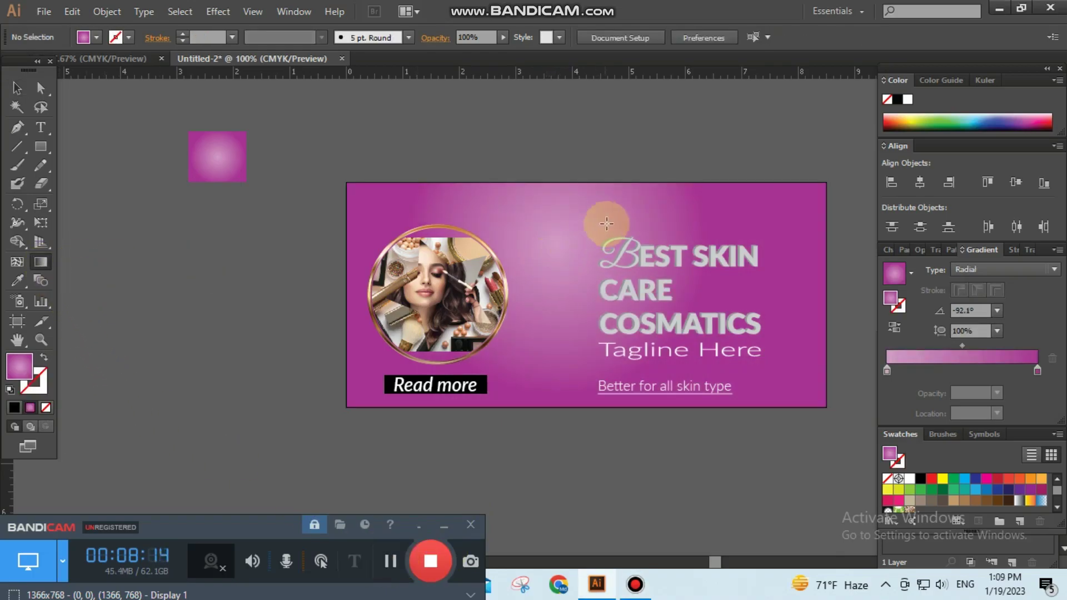
pyautogui.click(539, 263)
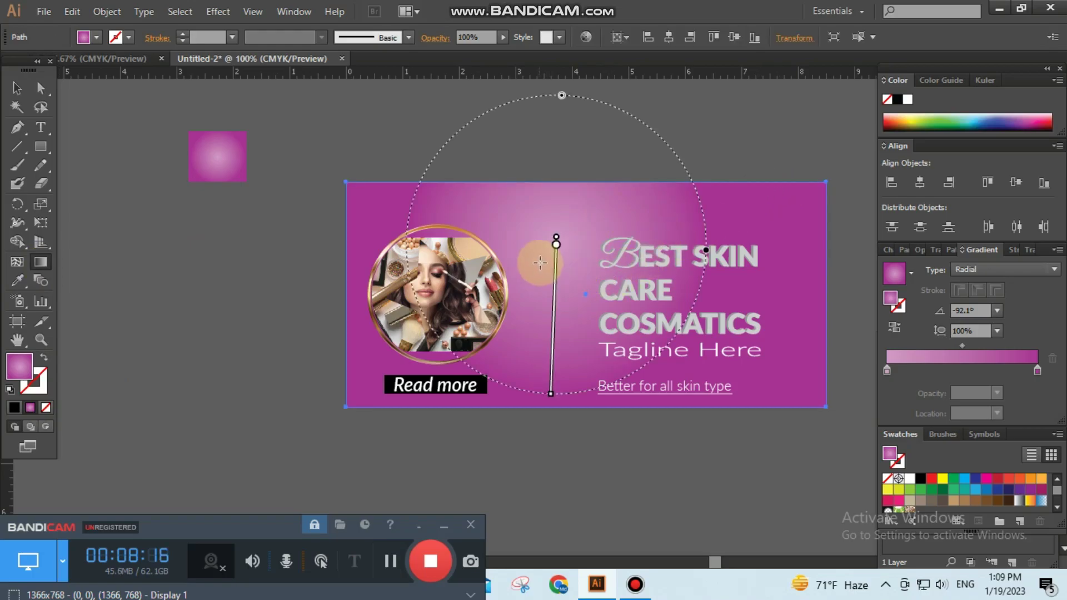
pyautogui.moveTo(540, 263); pyautogui.dragTo(568, 380)
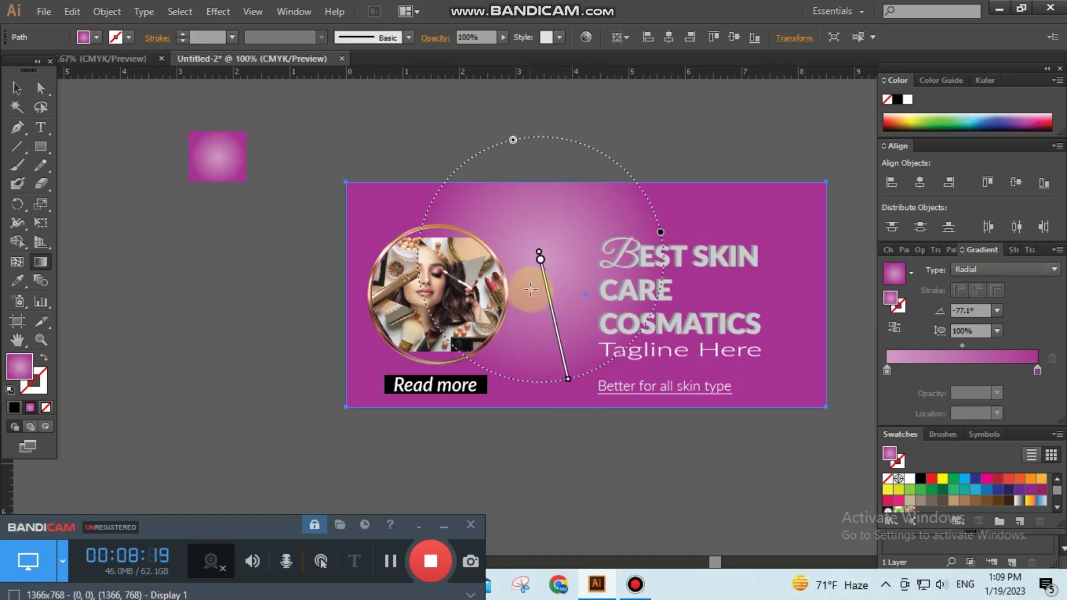
pyautogui.moveTo(516, 282); pyautogui.dragTo(549, 370)
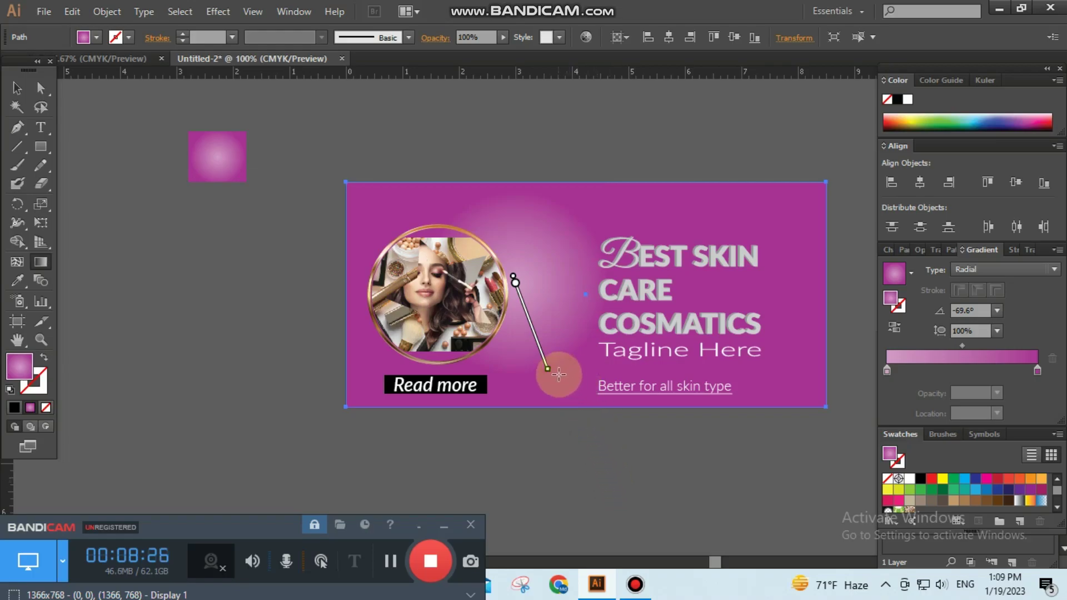
pyautogui.moveTo(557, 369); pyautogui.dragTo(569, 405)
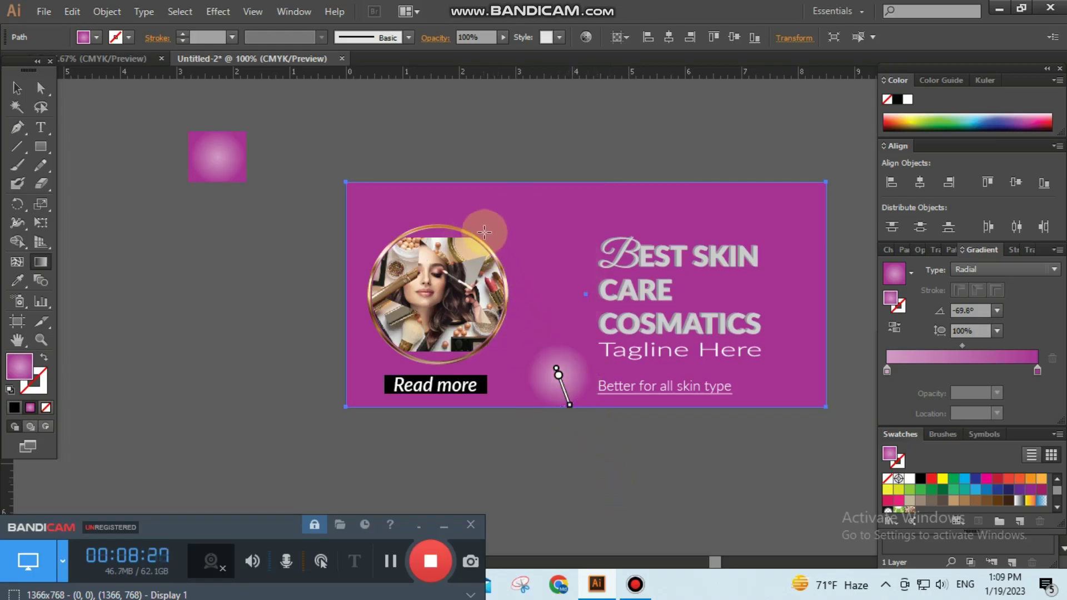
pyautogui.moveTo(478, 229); pyautogui.dragTo(540, 371)
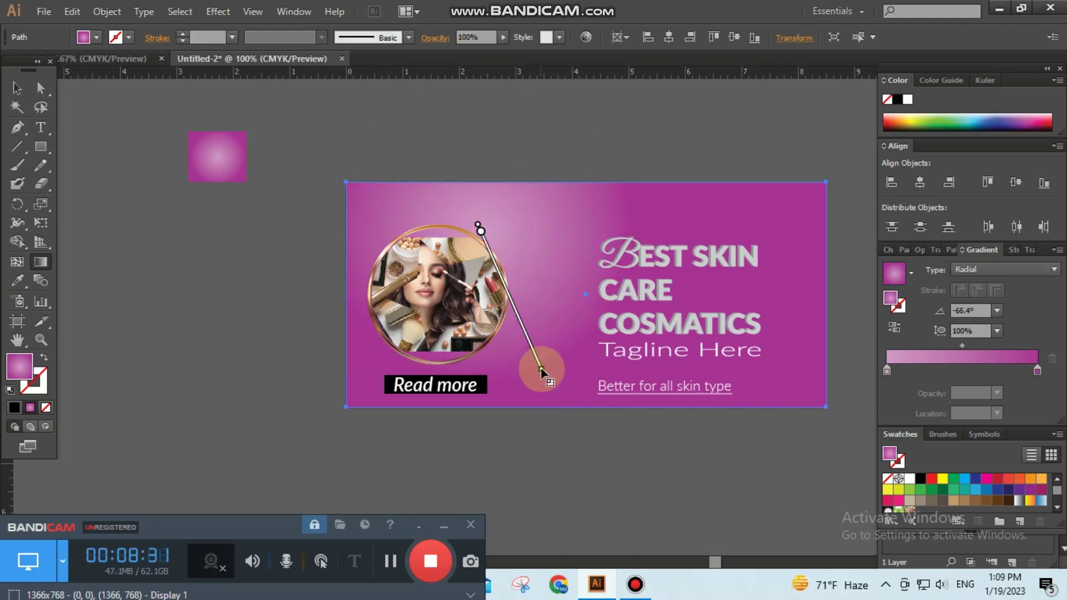
# - Delete the small gradient sample square from the pasteboard
pyautogui.click(17, 87)
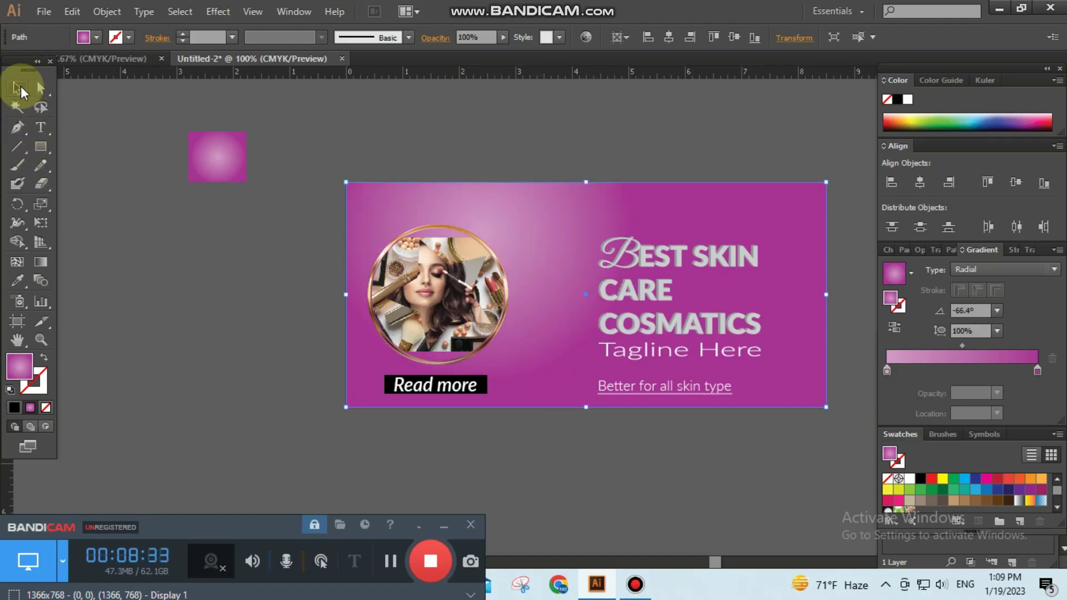
pyautogui.click(181, 244)
pyautogui.click(222, 160)
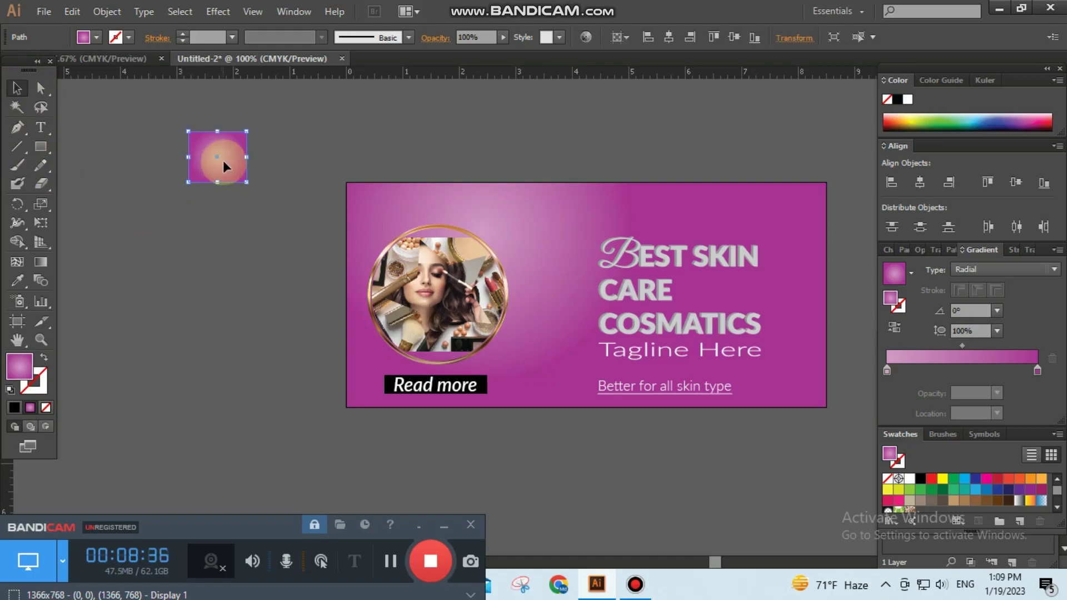
pyautogui.press('Delete')
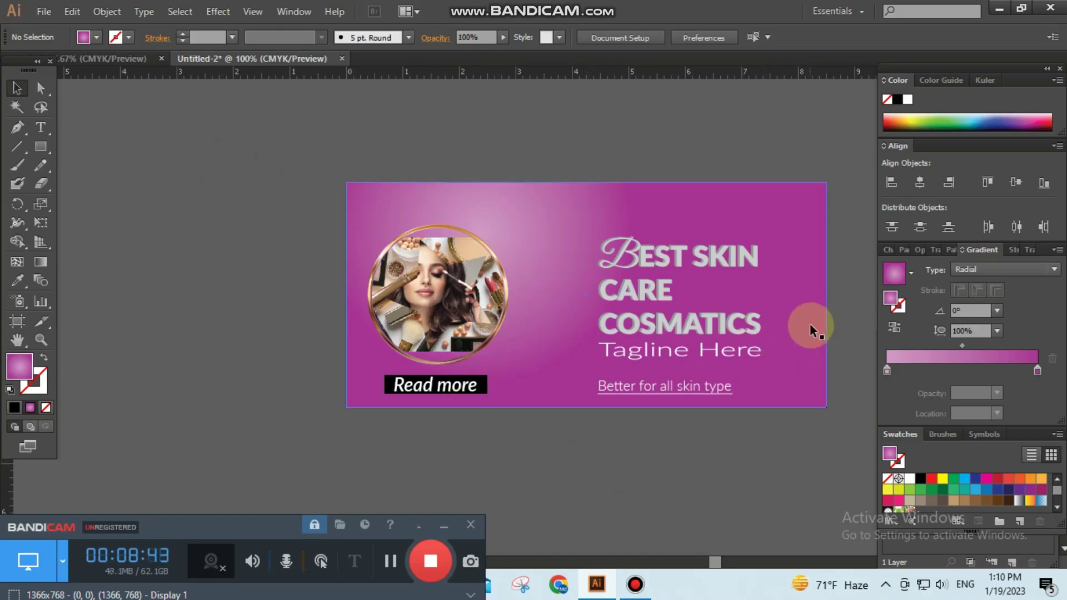
# - Lock the background rectangle and group the headline and tagline text
pyautogui.press('alt')
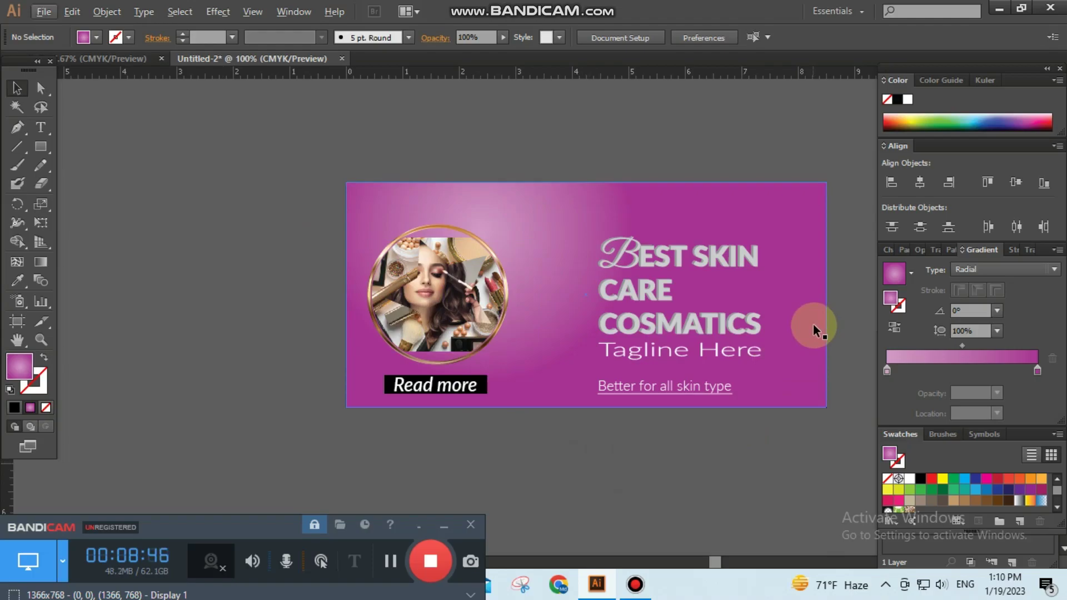
pyautogui.click(813, 327)
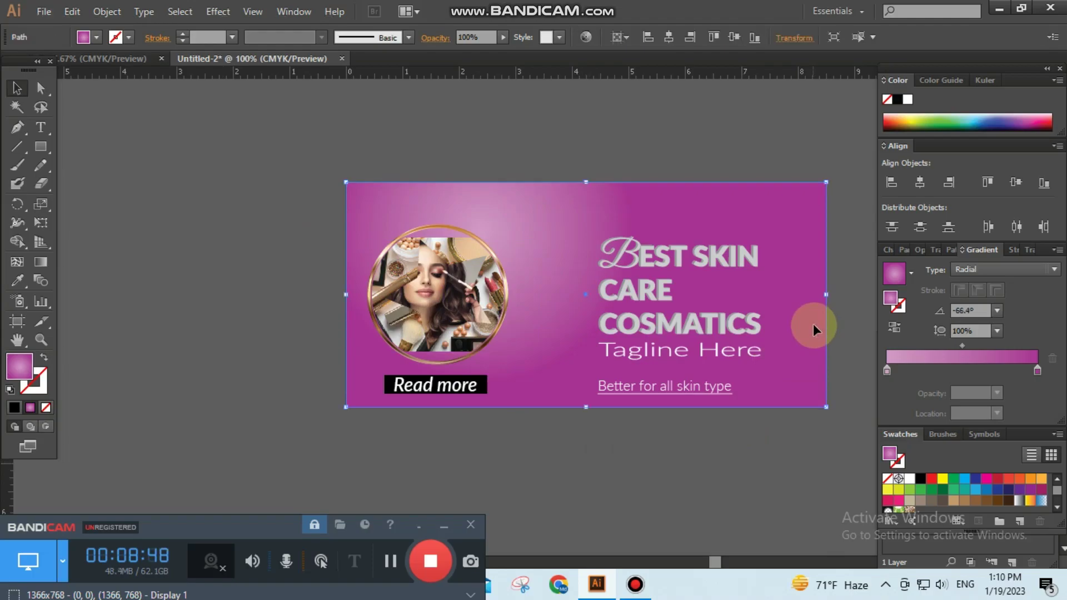
pyautogui.click(107, 11)
pyautogui.moveTo(124, 103)
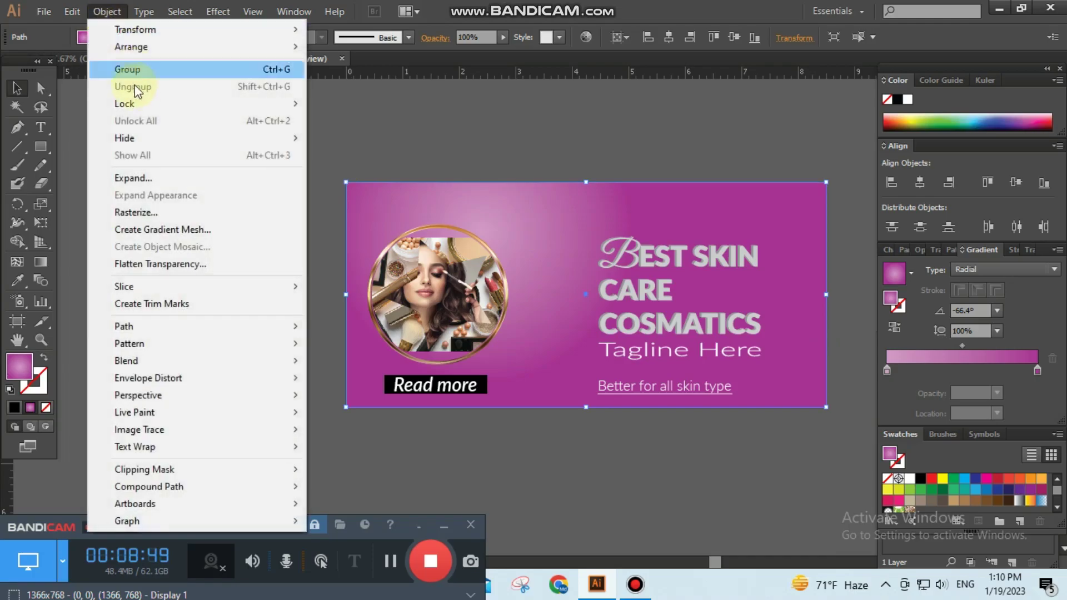
pyautogui.click(345, 104)
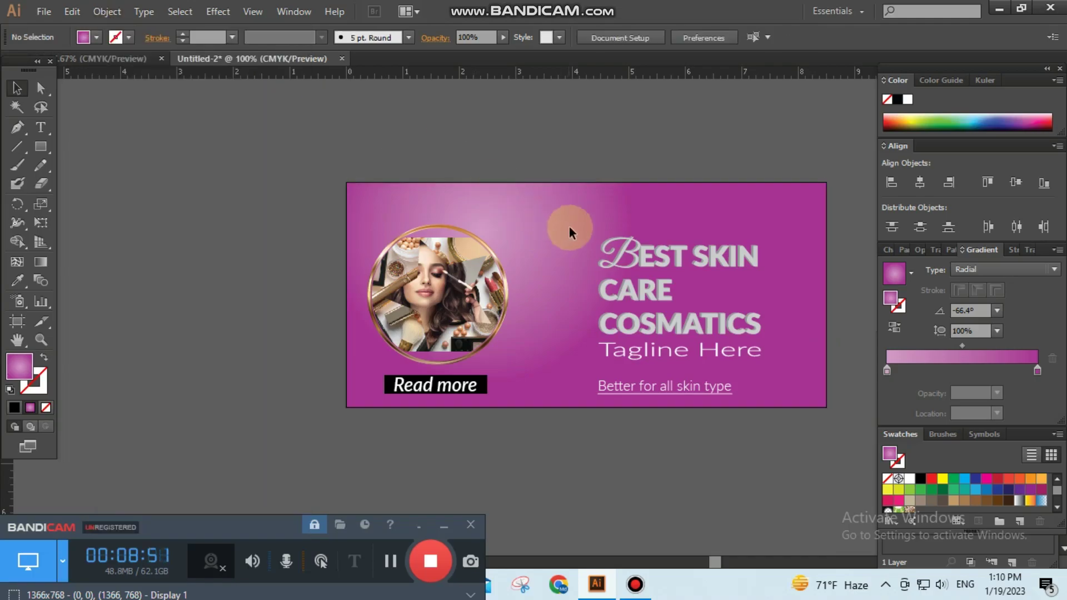
pyautogui.click(766, 354)
pyautogui.rightClick(688, 317)
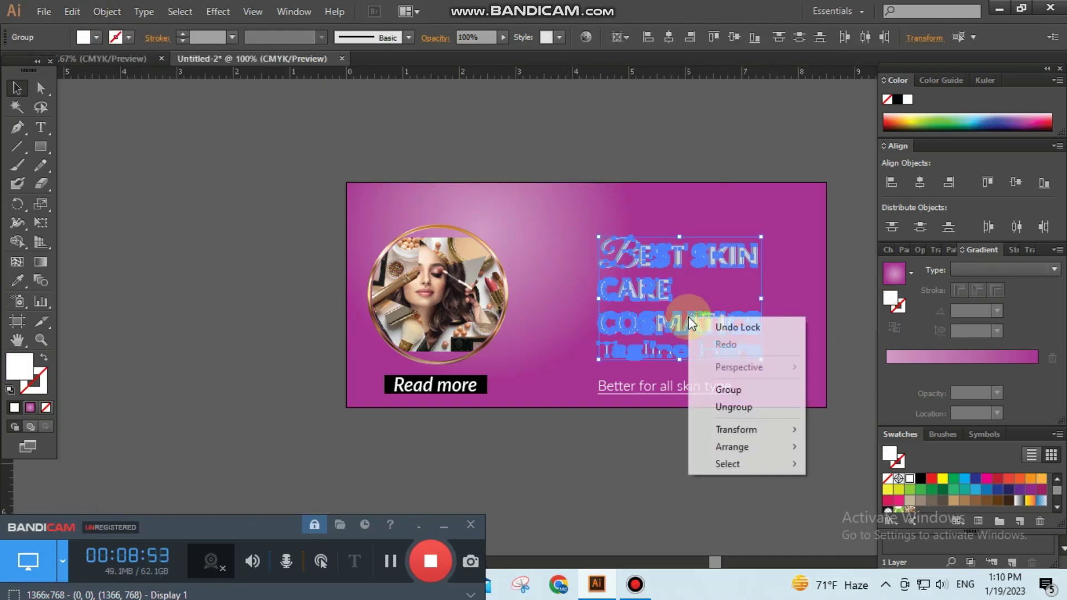
pyautogui.click(721, 382)
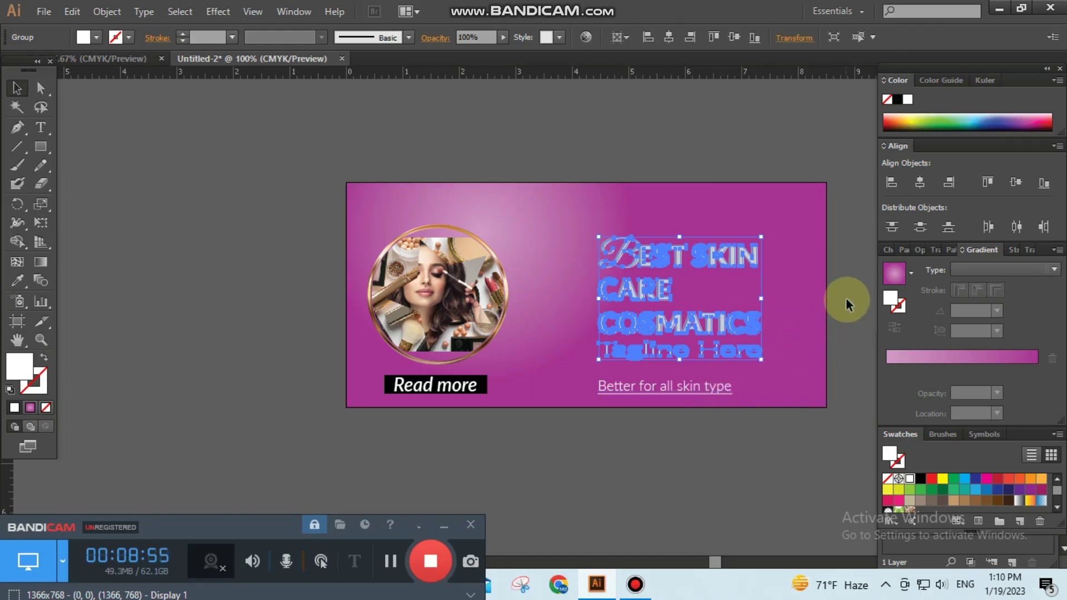
pyautogui.click(771, 222)
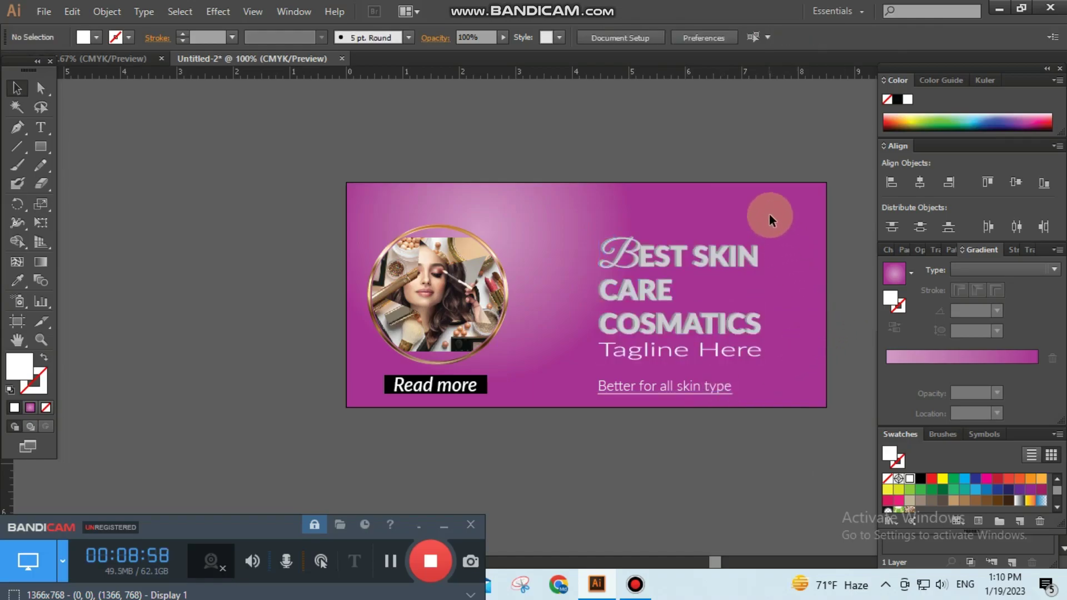
# - Unlock the background and vertically centre the text group on it as key object
pyautogui.click(106, 11)
pyautogui.click(148, 118)
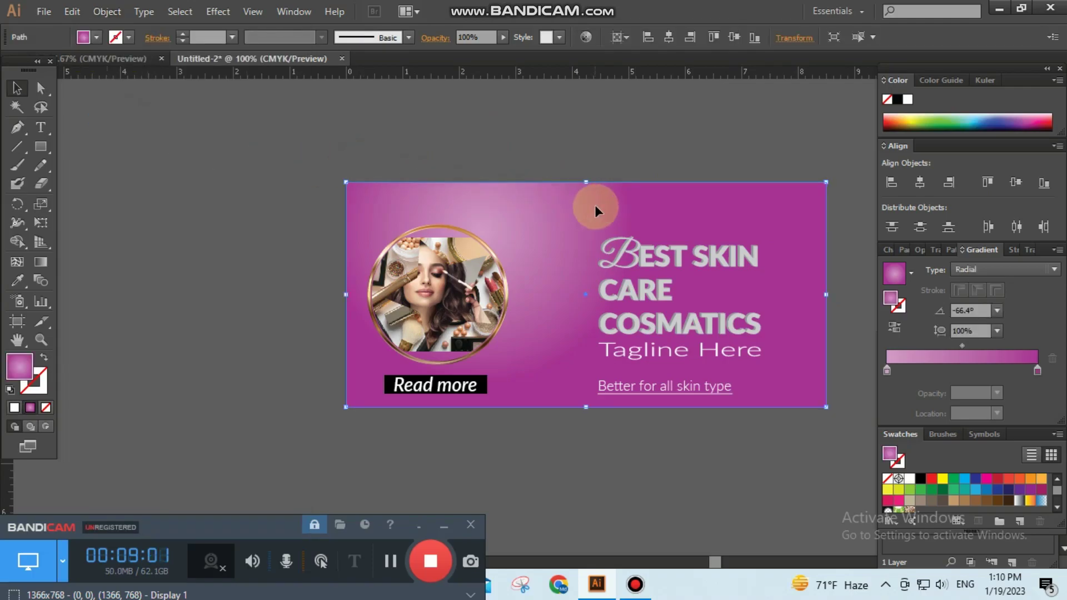
pyautogui.keyDown('shift'); pyautogui.click(694, 263); pyautogui.keyUp('shift')
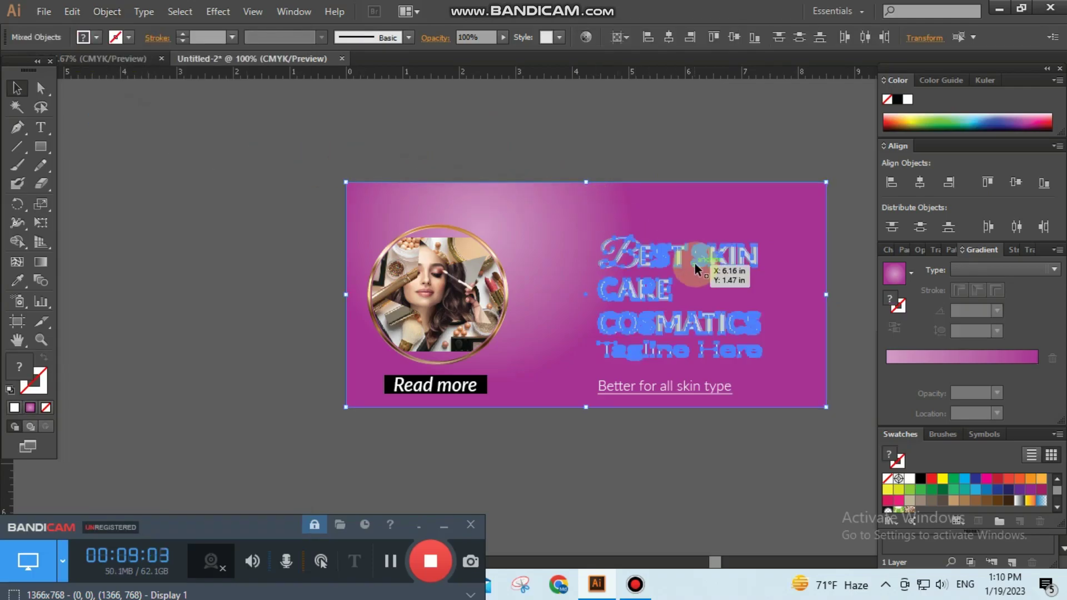
pyautogui.click(605, 198)
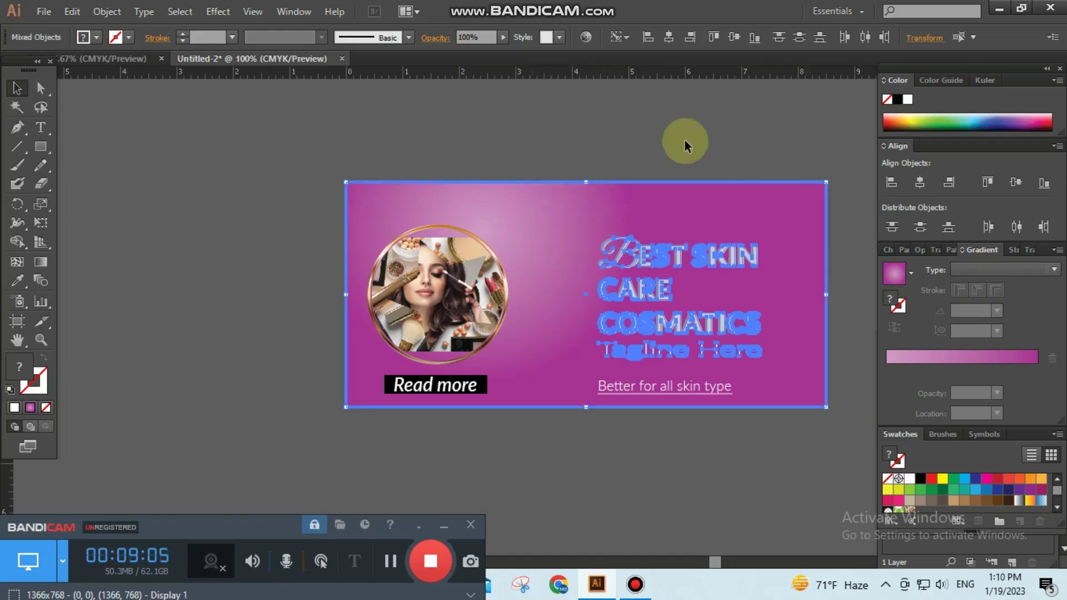
pyautogui.click(734, 37)
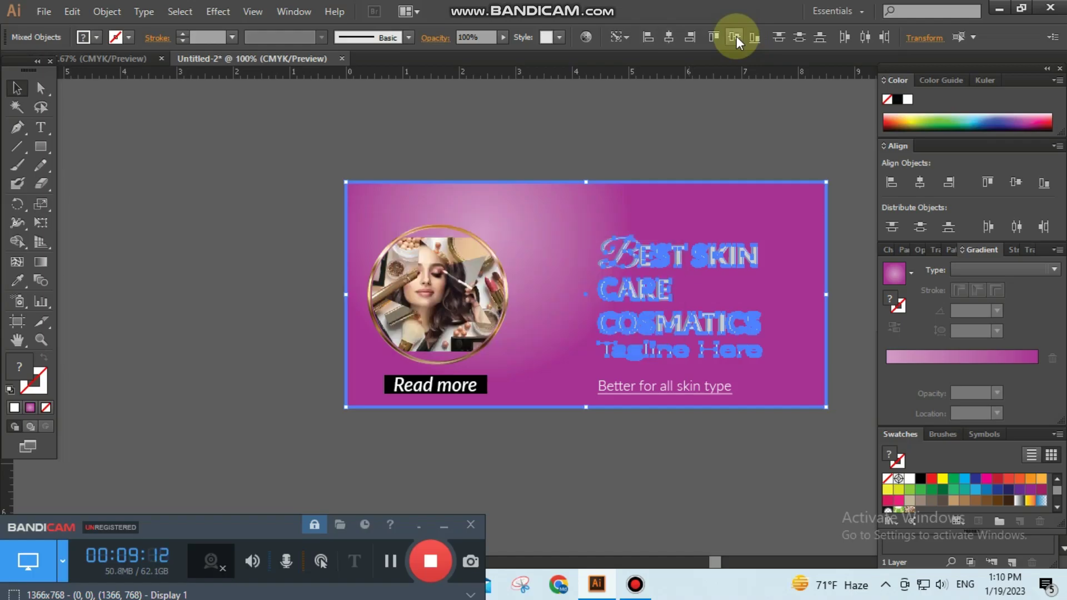
pyautogui.click(661, 111)
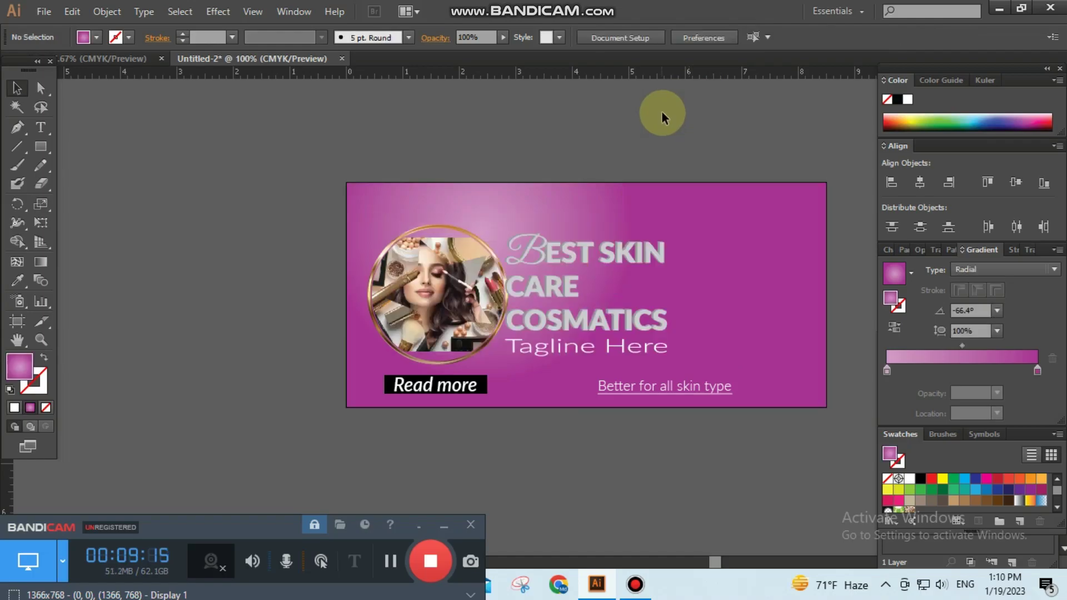
# - Nudge the text group right and scale it up to about 3.74 × 2.85 in
pyautogui.click(643, 319)
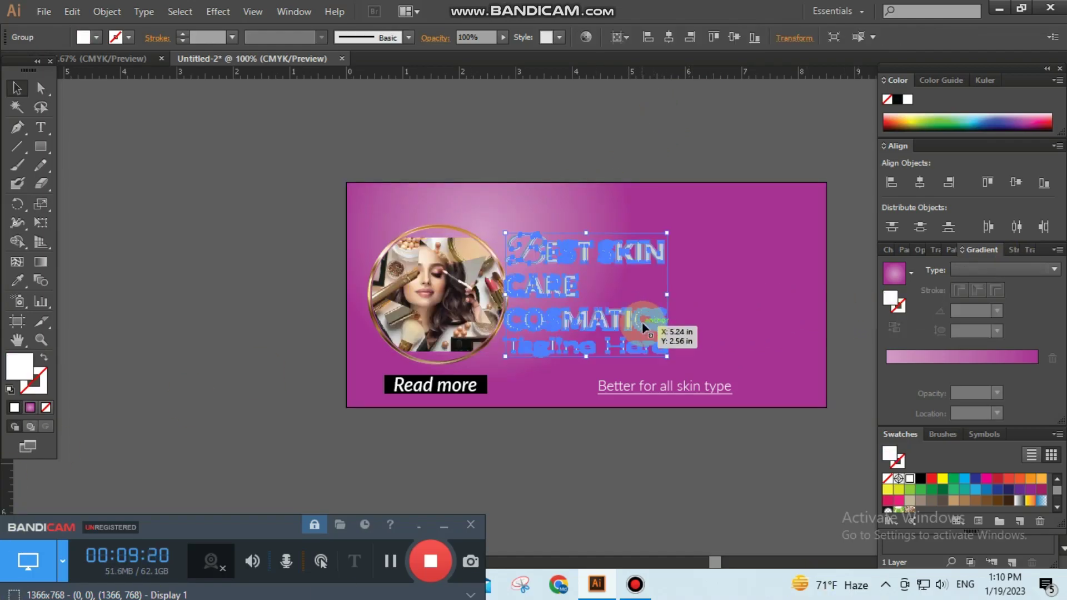
pyautogui.press('Right')
pyautogui.press('Right')
pyautogui.press('Right')
pyautogui.press('Right')
pyautogui.press('Right')
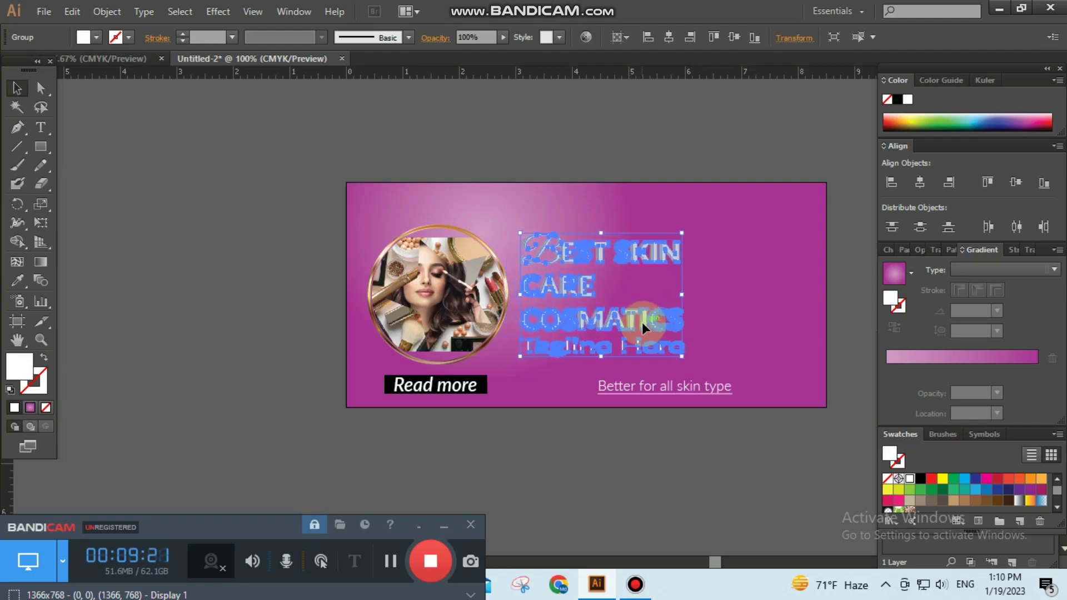
pyautogui.press('Right')
pyautogui.press('Right')
pyautogui.press('Right')
pyautogui.press('Right')
pyautogui.press('Right')
pyautogui.press('Right')
pyautogui.press('Right')
pyautogui.press('Right')
pyautogui.press('Right')
pyautogui.press('Right')
pyautogui.press('Right')
pyautogui.press('Right')
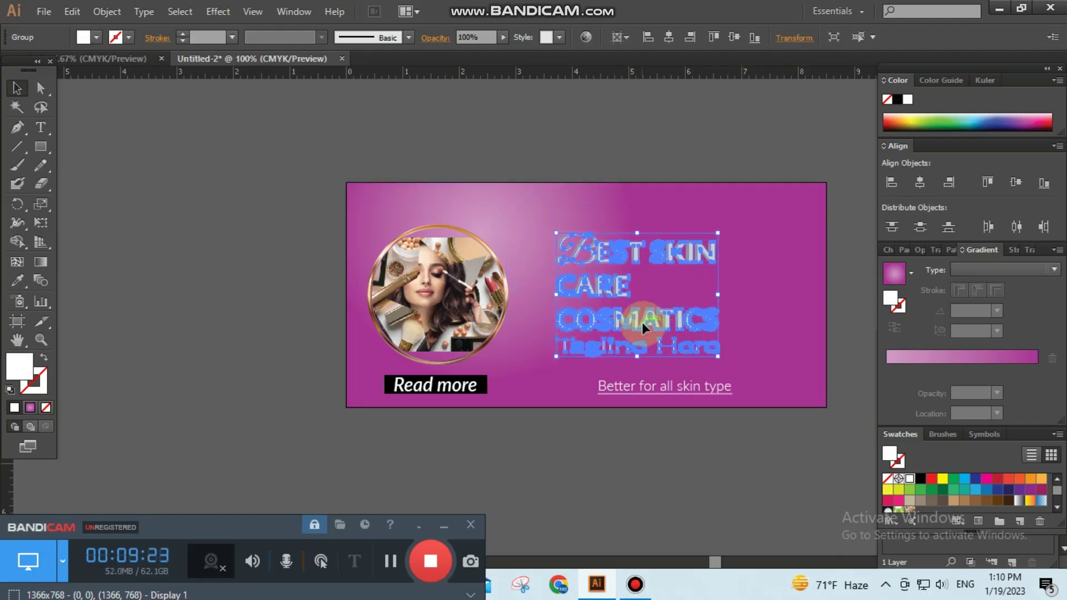
pyautogui.press('Right')
pyautogui.press('Right')
pyautogui.press('Right')
pyautogui.press('Right')
pyautogui.press('Right')
pyautogui.press('Right')
pyautogui.press('Right')
pyautogui.press('Right')
pyautogui.press('Right')
pyautogui.press('Right')
pyautogui.press('Right')
pyautogui.press('Right')
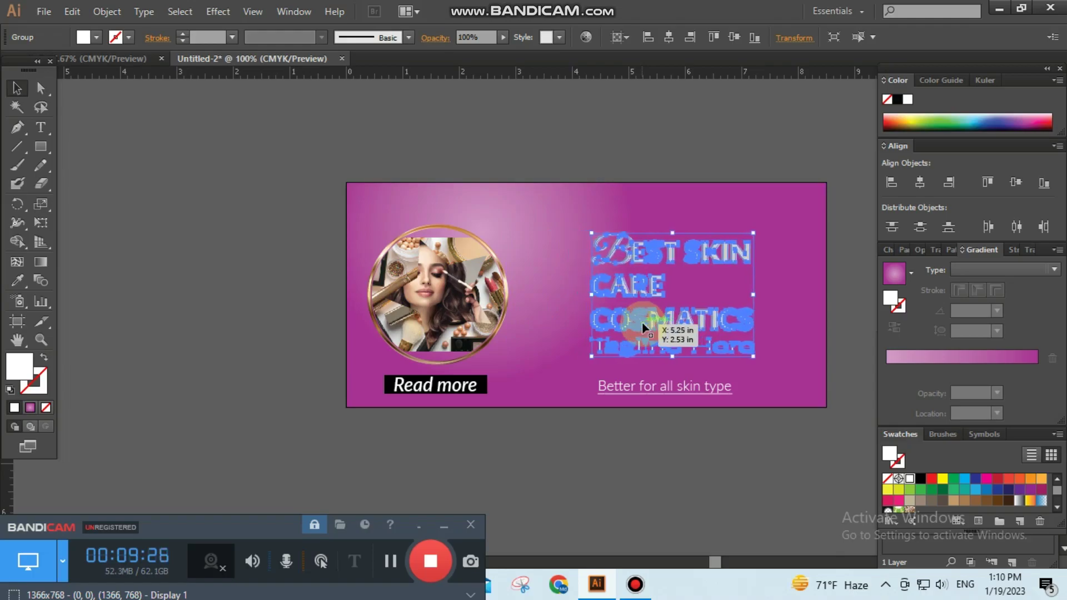
pyautogui.press('Right')
pyautogui.press('Right')
pyautogui.press('Right')
pyautogui.press('Right')
pyautogui.press('Right')
pyautogui.press('Right')
pyautogui.press('Right')
pyautogui.press('Right')
pyautogui.press('Right')
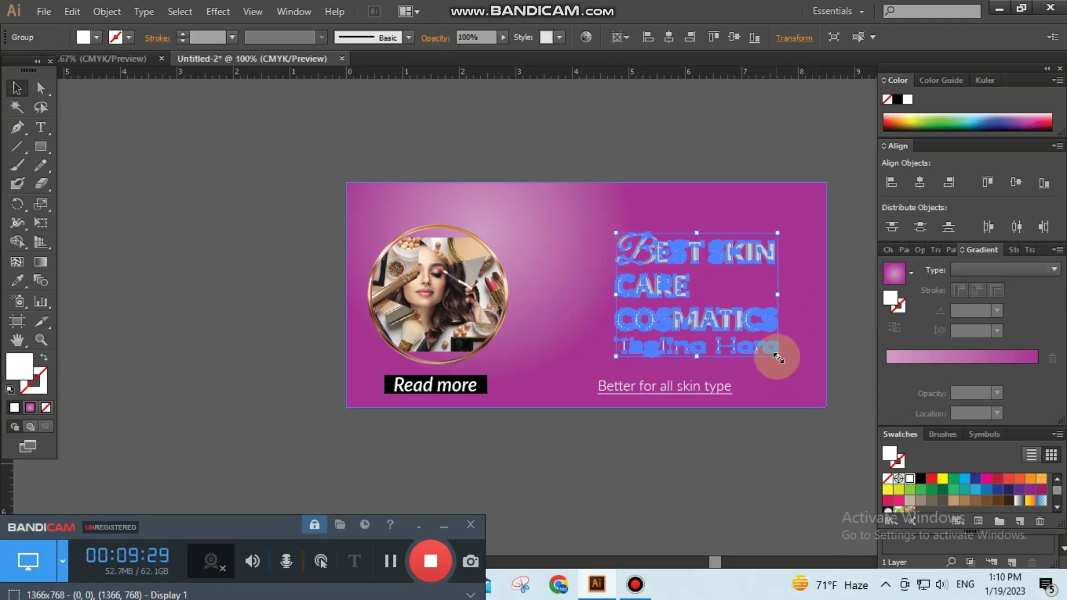
pyautogui.moveTo(776, 360); pyautogui.dragTo(807, 376)
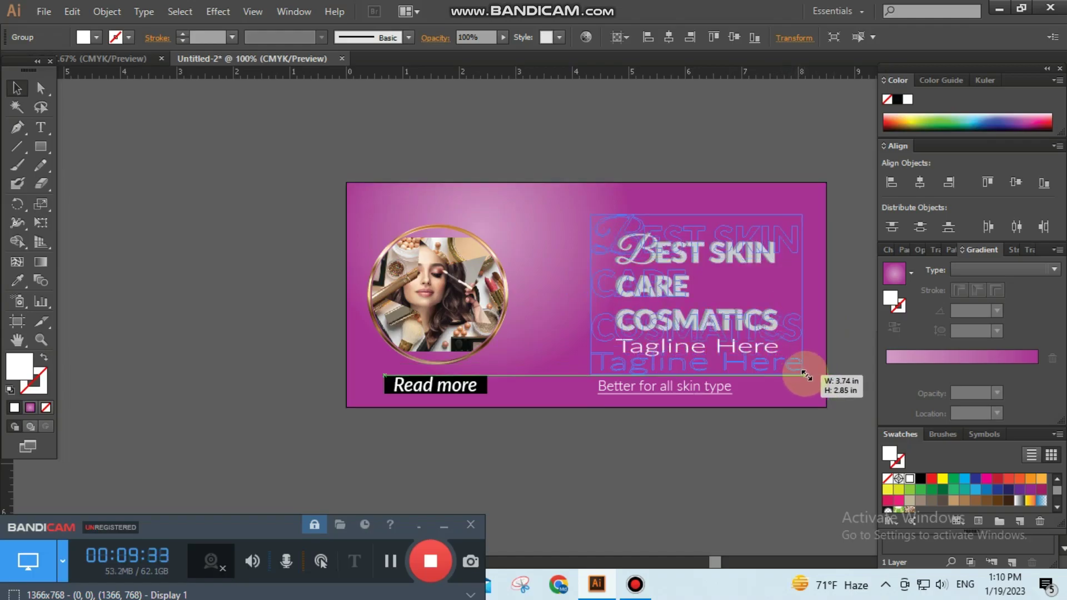
pyautogui.moveTo(806, 377); pyautogui.dragTo(881, 393)
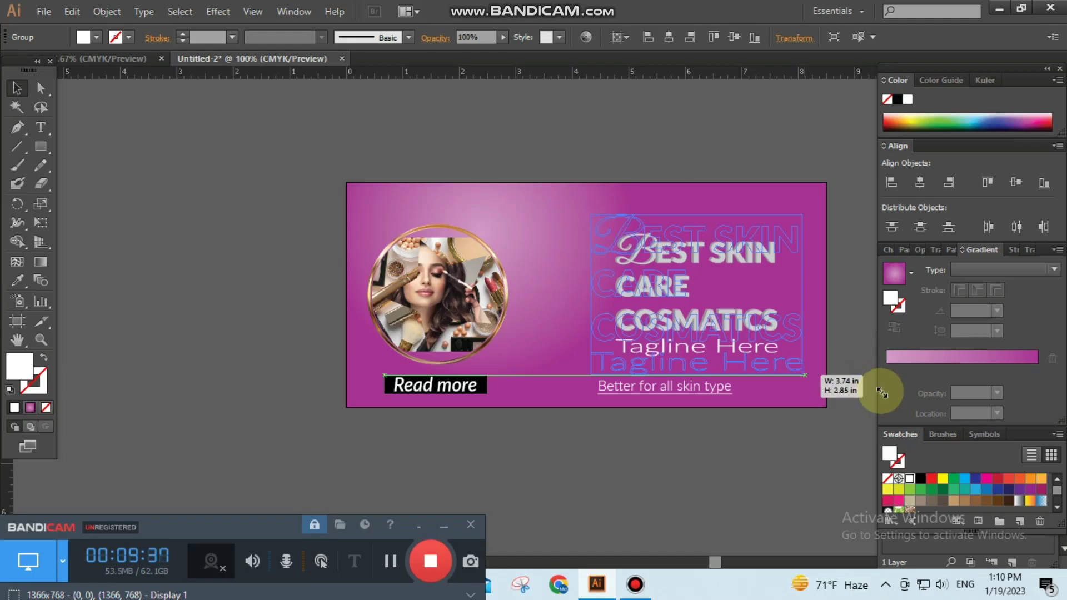
pyautogui.moveTo(881, 392); pyautogui.dragTo(883, 393)
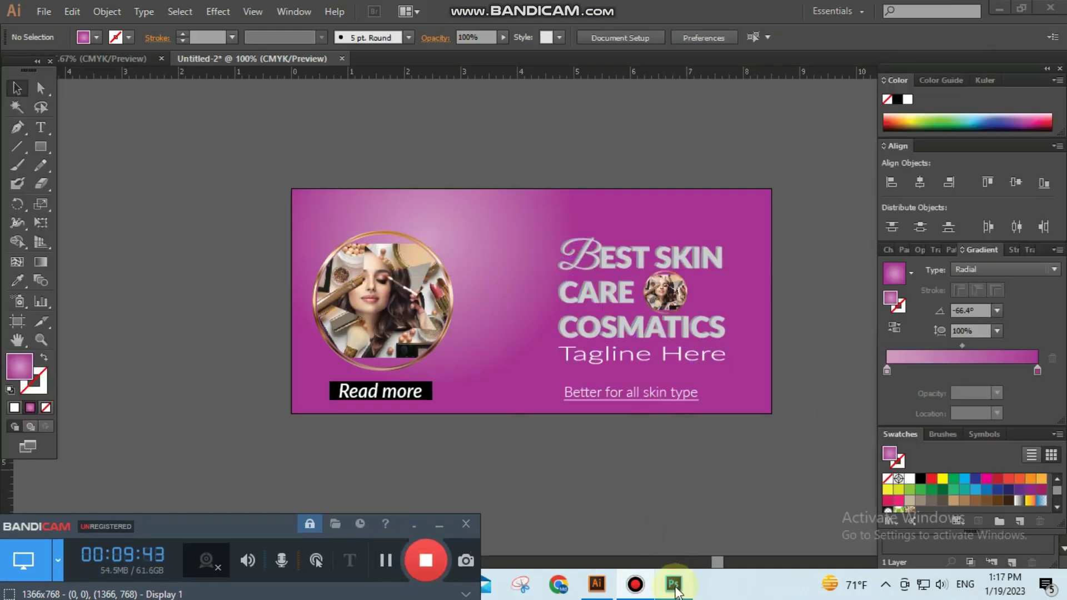
pyautogui.click(675, 584)
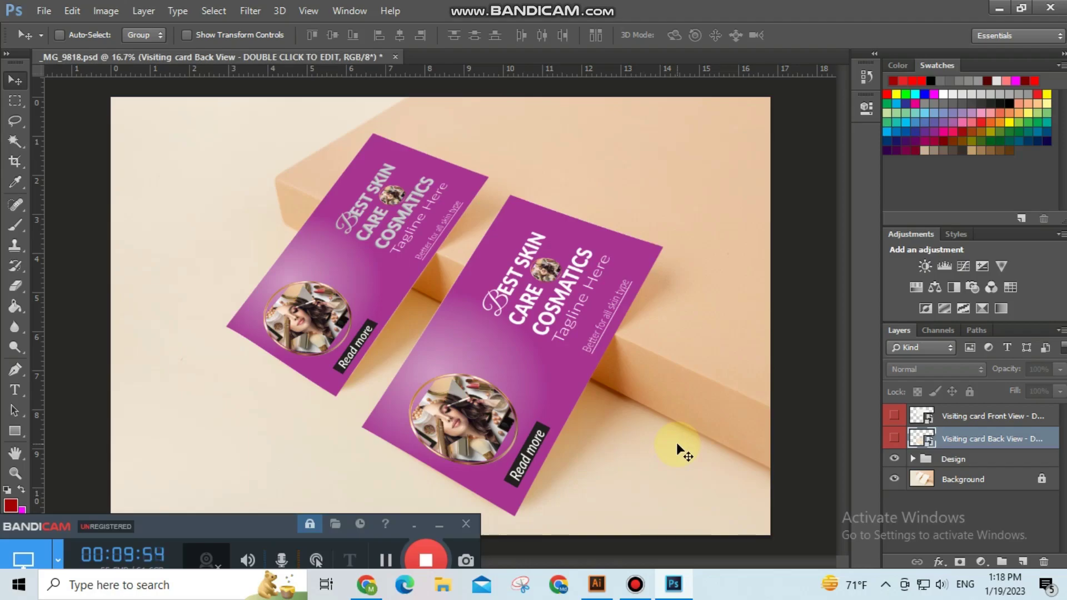
pyautogui.click(597, 586)
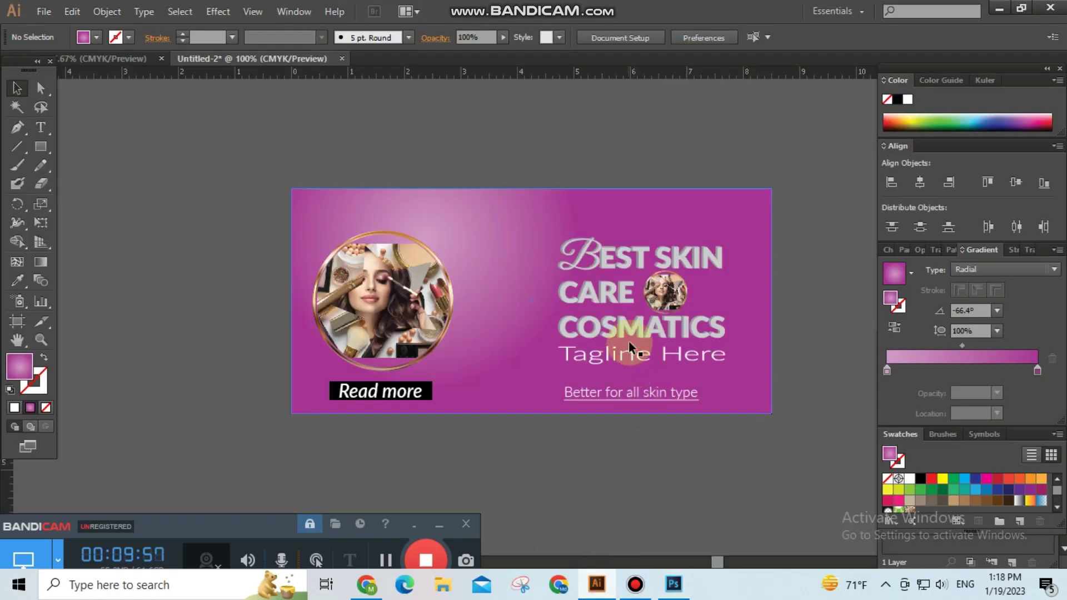